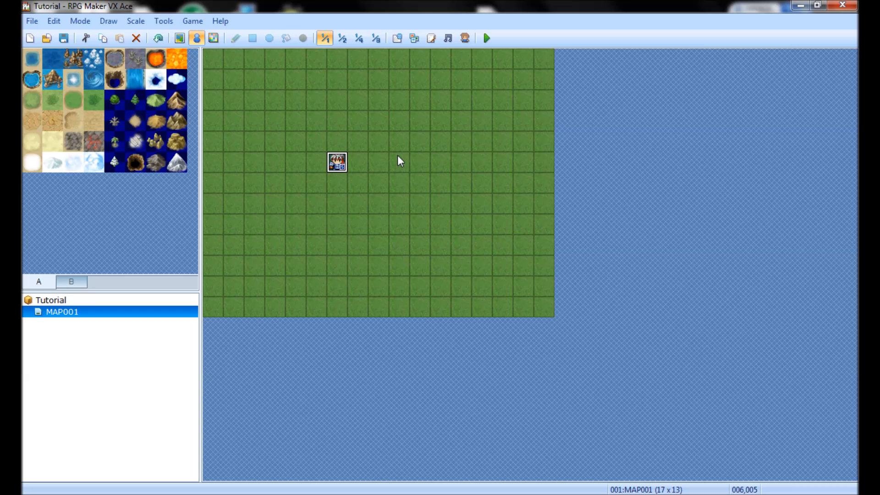
- Look over the blank new-event settings and the Game_Variables and Game_Enemy scripts without making any changes
{"action": "double_click", "coordinate": [399, 158]}
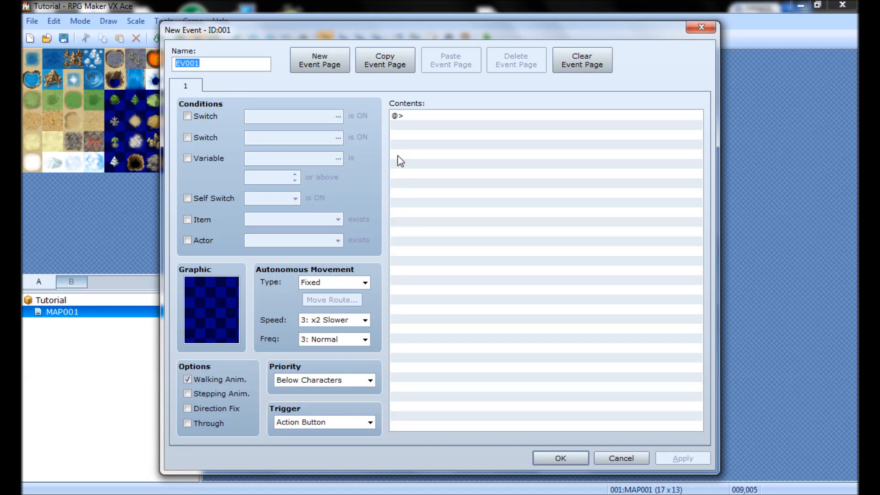
{"action": "left_click", "coordinate": [701, 27]}
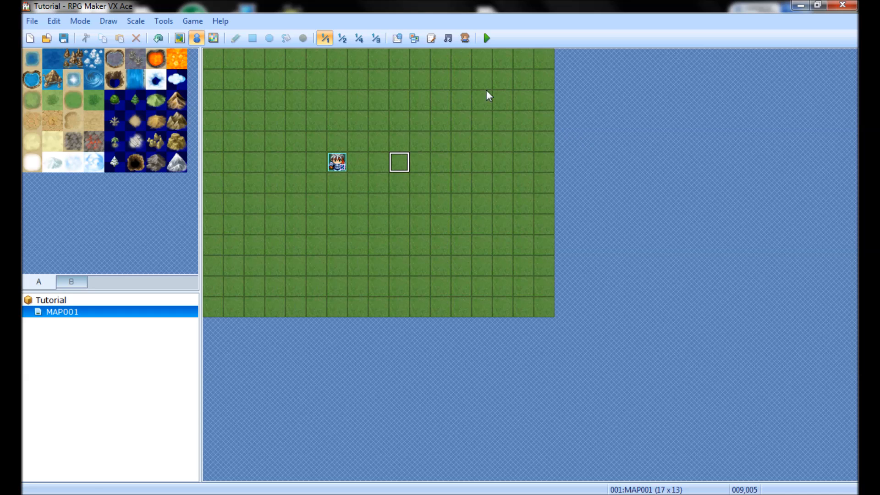
{"action": "left_click", "coordinate": [431, 38]}
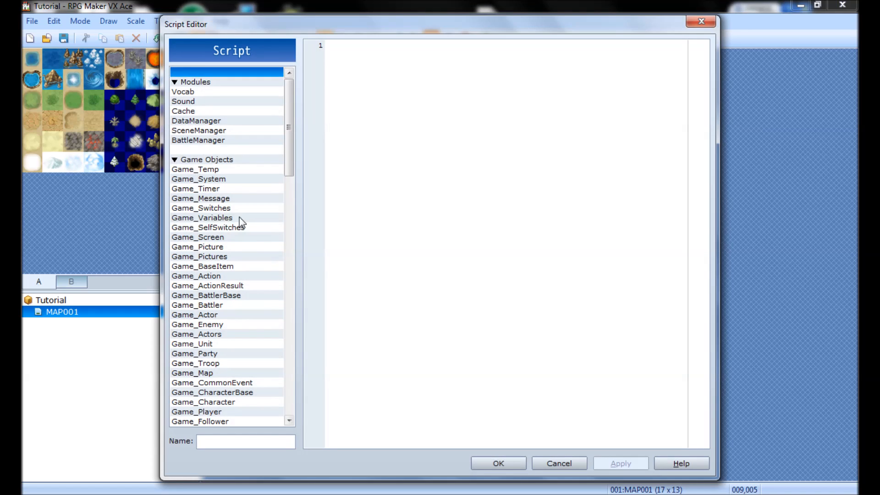
{"action": "left_click", "coordinate": [239, 219]}
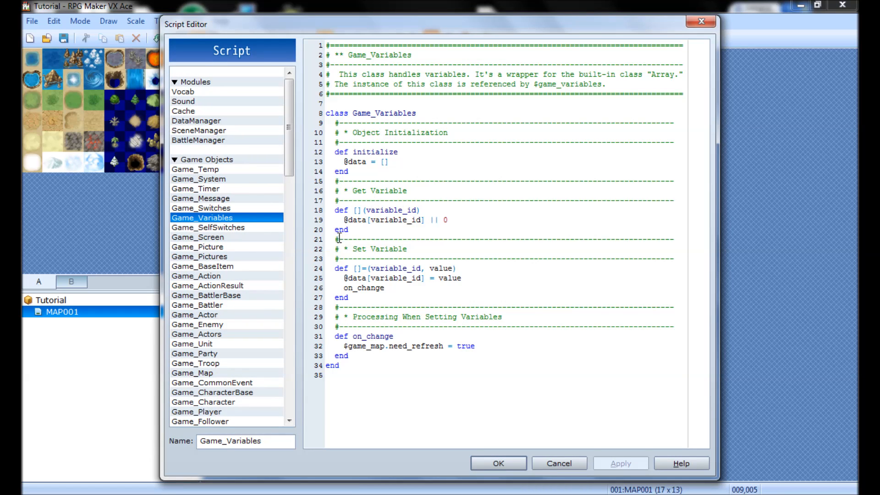
{"action": "left_click", "coordinate": [190, 325]}
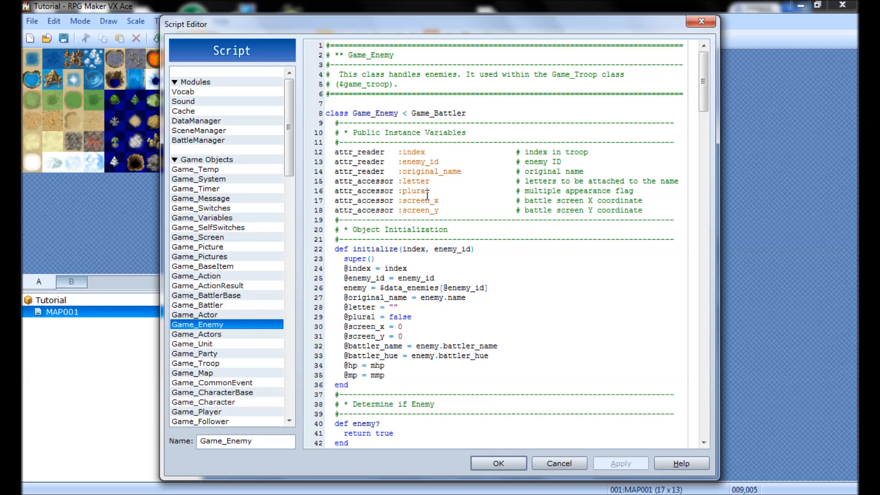
{"action": "left_click", "coordinate": [701, 24]}
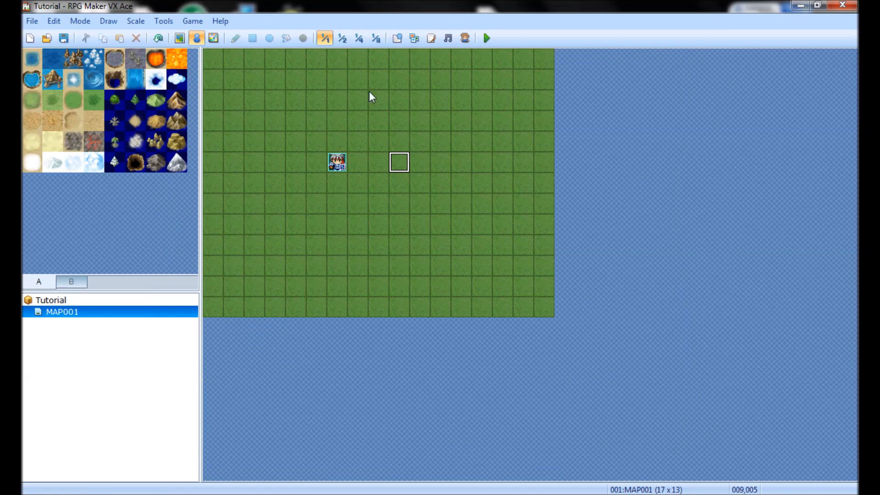
{"action": "double_click", "coordinate": [387, 144]}
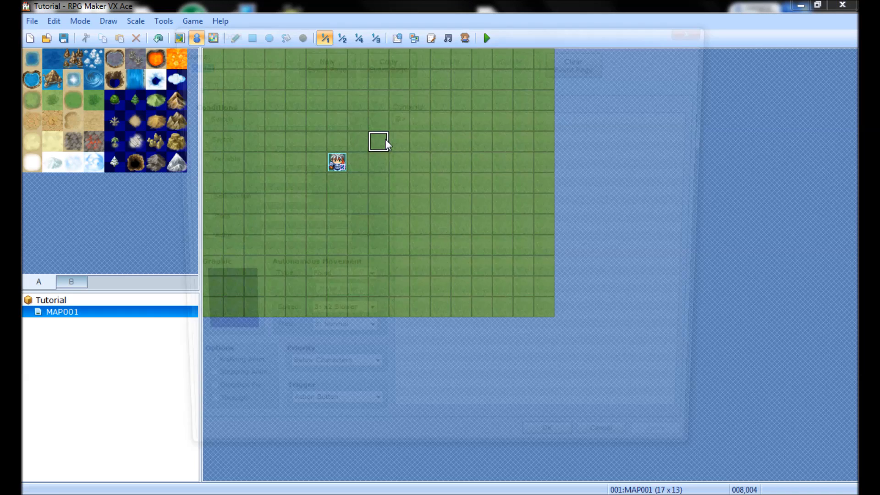
{"action": "left_click", "coordinate": [692, 28]}
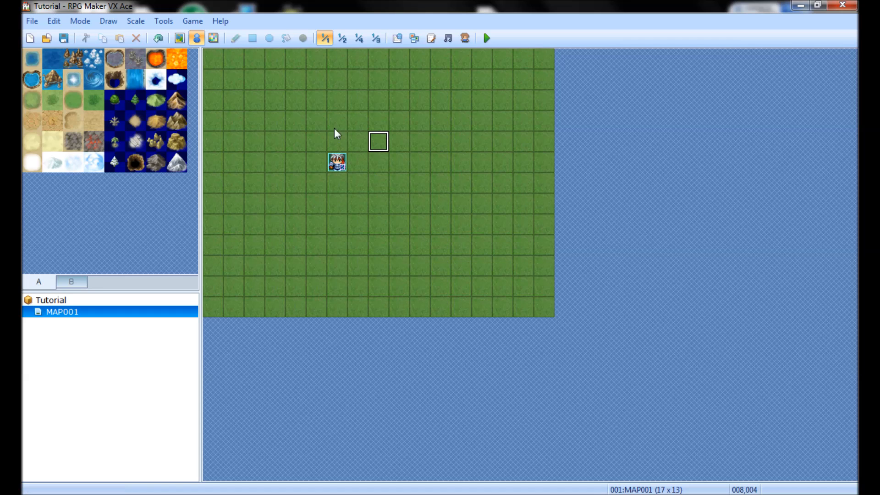
- Create a map event named "tutorial" two tiles to the right of the party's starting position
{"action": "double_click", "coordinate": [382, 172]}
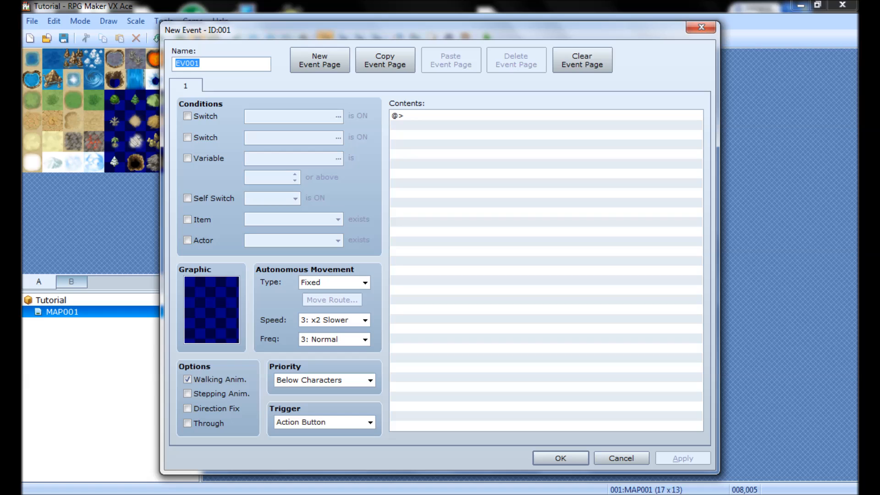
{"action": "type", "text": "tut"}
{"action": "type", "text": "orial"}
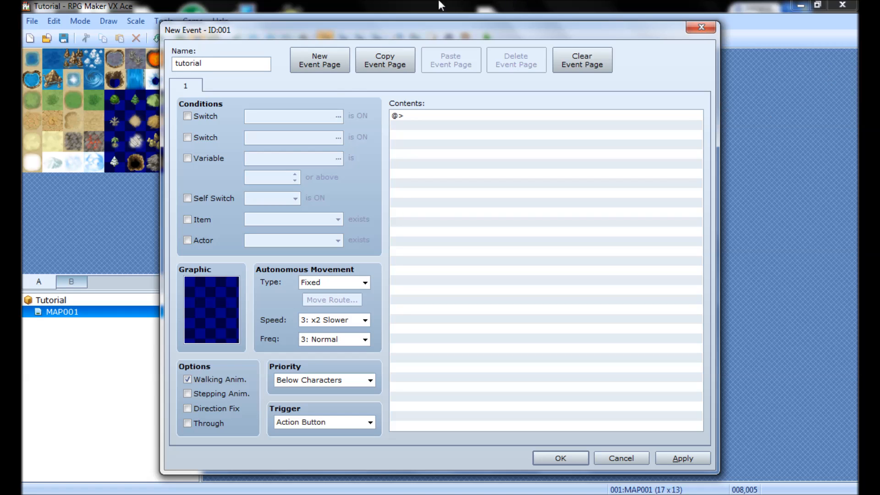
{"action": "mouse_move", "coordinate": [260, 116]}
{"action": "left_click", "coordinate": [701, 455]}
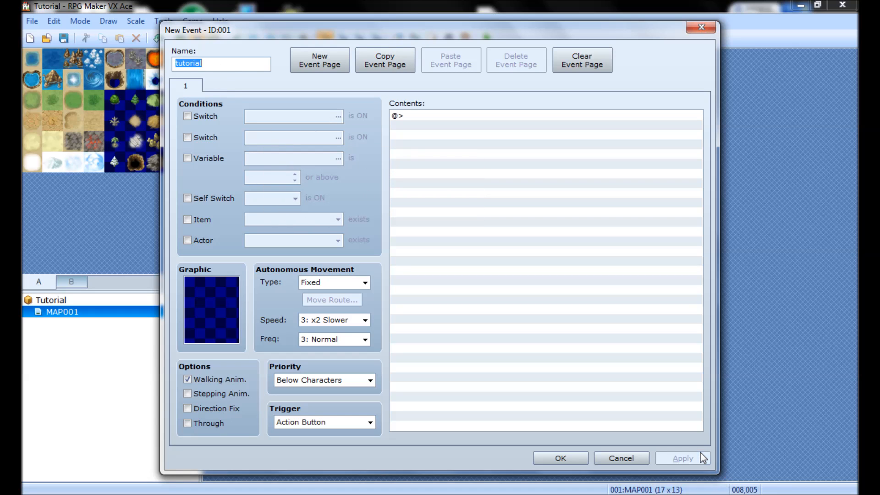
{"action": "left_click", "coordinate": [560, 459]}
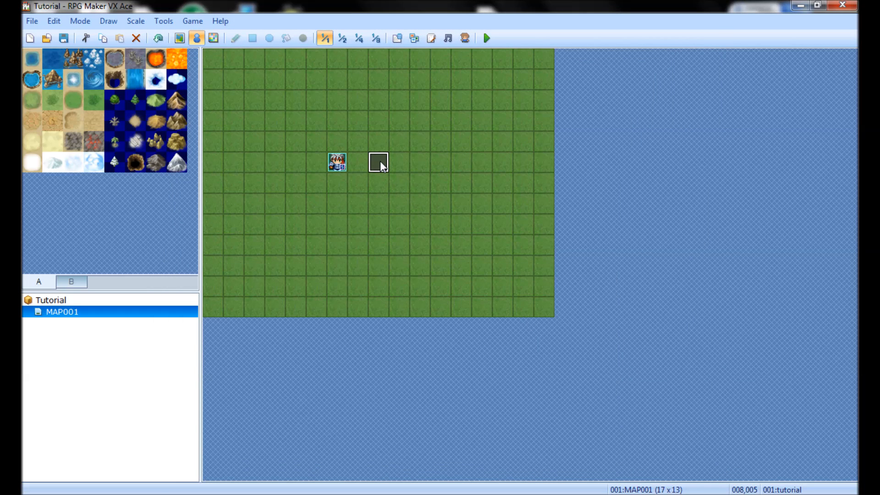
- Reopen the tutorial event and browse its available graphics, including the built-in character sets and the Tileset-B tiles
{"action": "double_click", "coordinate": [381, 161]}
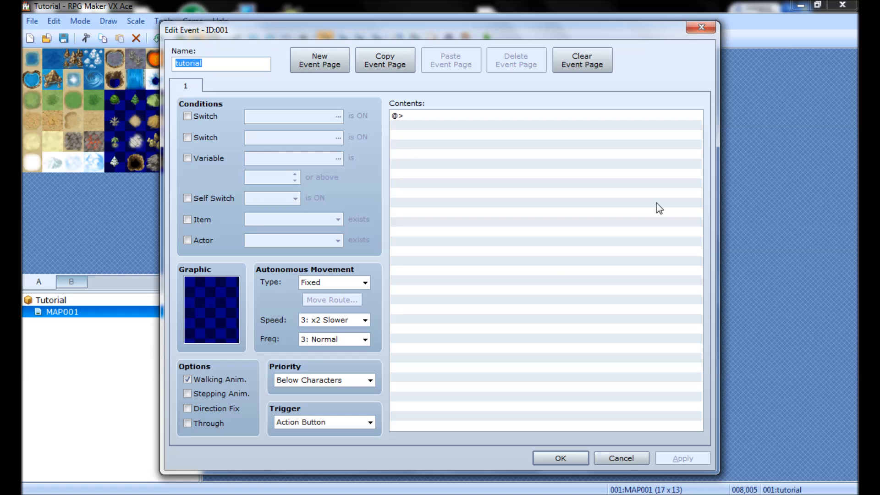
{"action": "left_click", "coordinate": [541, 270]}
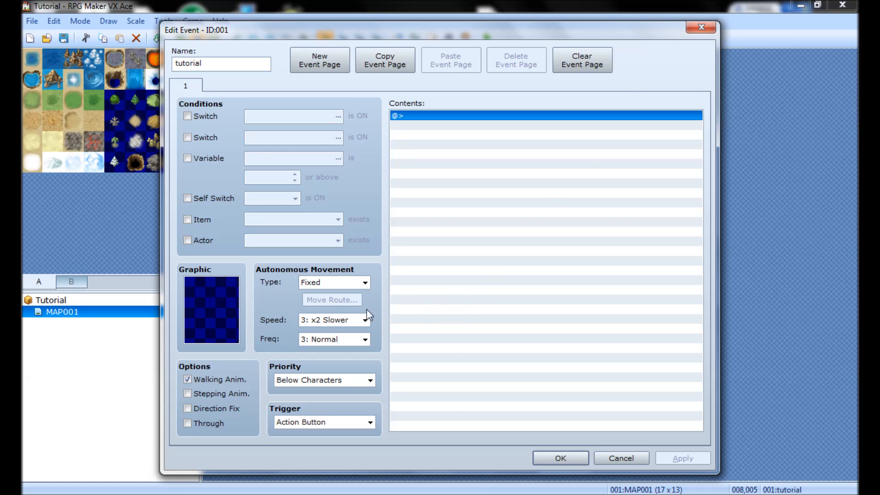
{"action": "double_click", "coordinate": [206, 299]}
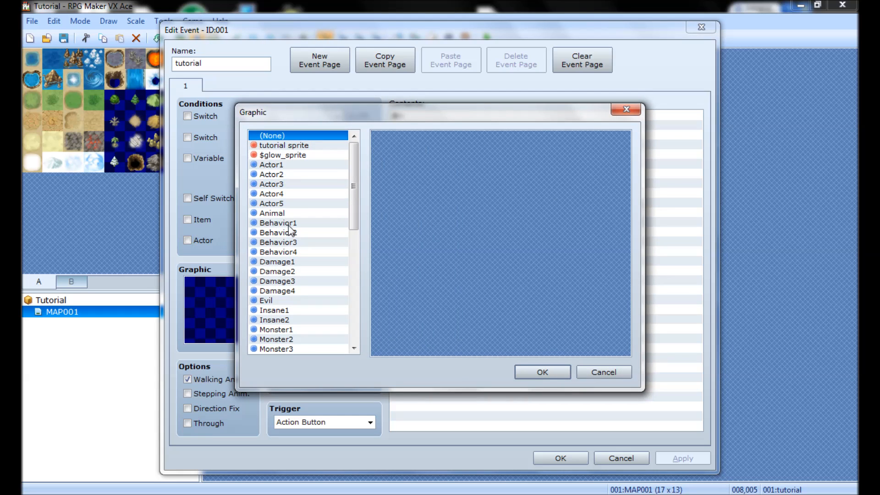
{"action": "left_click", "coordinate": [289, 225]}
{"action": "left_click", "coordinate": [290, 196]}
{"action": "left_click", "coordinate": [278, 283]}
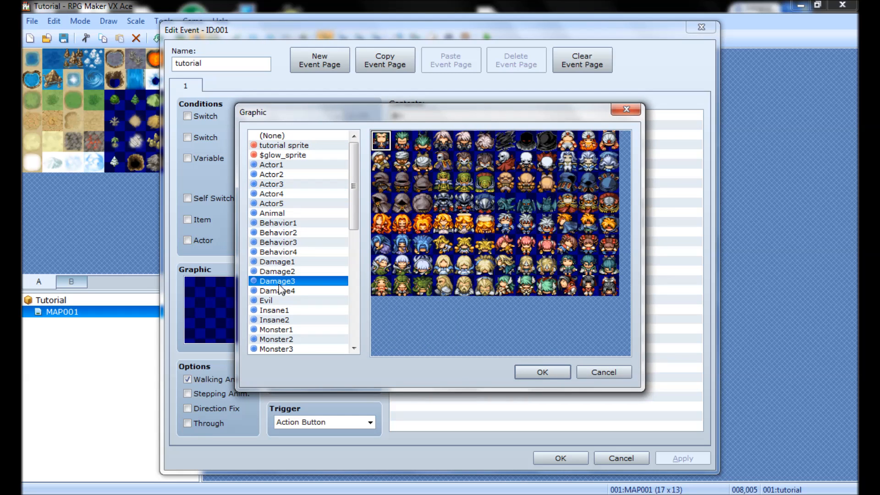
{"action": "left_click", "coordinate": [278, 313]}
{"action": "scroll", "coordinate": [279, 320], "scroll_direction": "down", "scroll_amount": 10}
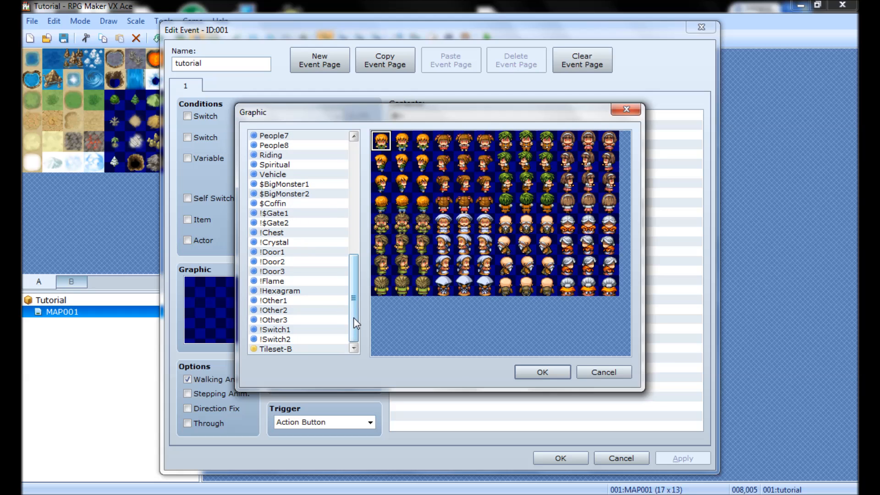
{"action": "left_click", "coordinate": [296, 349]}
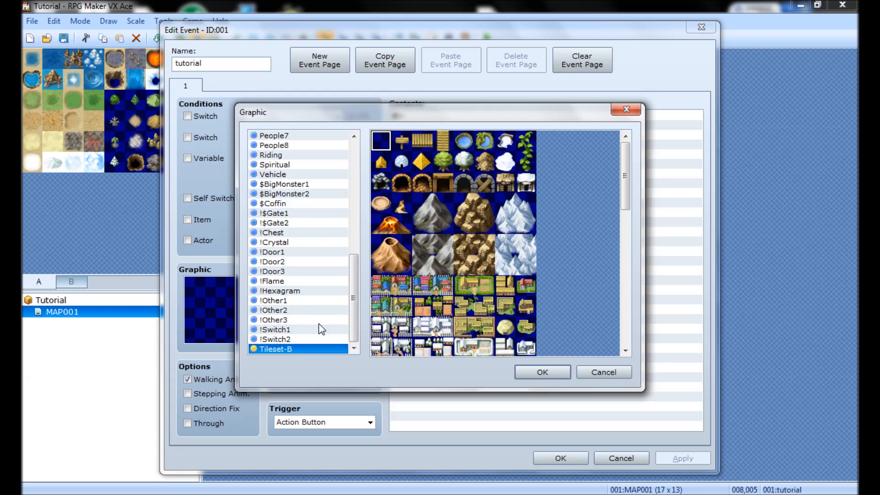
{"action": "left_click", "coordinate": [383, 285]}
{"action": "left_click", "coordinate": [391, 242]}
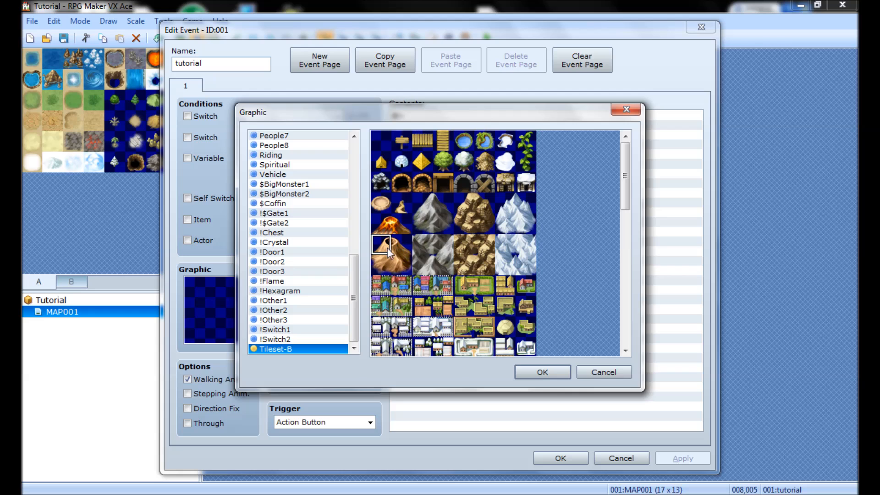
{"action": "left_click_drag", "start_coordinate": [354, 281], "coordinate": [366, 156]}
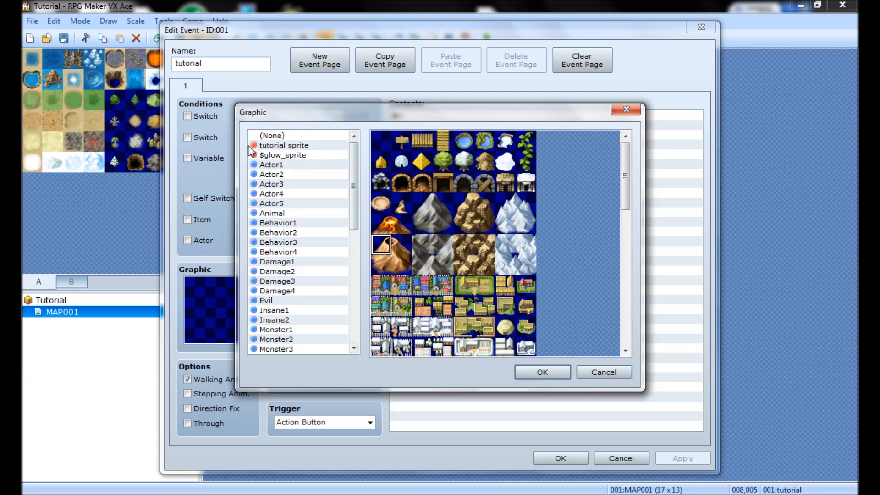
- Compare the custom sprites with the built-in ones and set the event's graphic to the first frame of $glow_sprite
{"action": "left_click", "coordinate": [272, 156]}
{"action": "left_click", "coordinate": [398, 144]}
{"action": "left_click", "coordinate": [395, 170]}
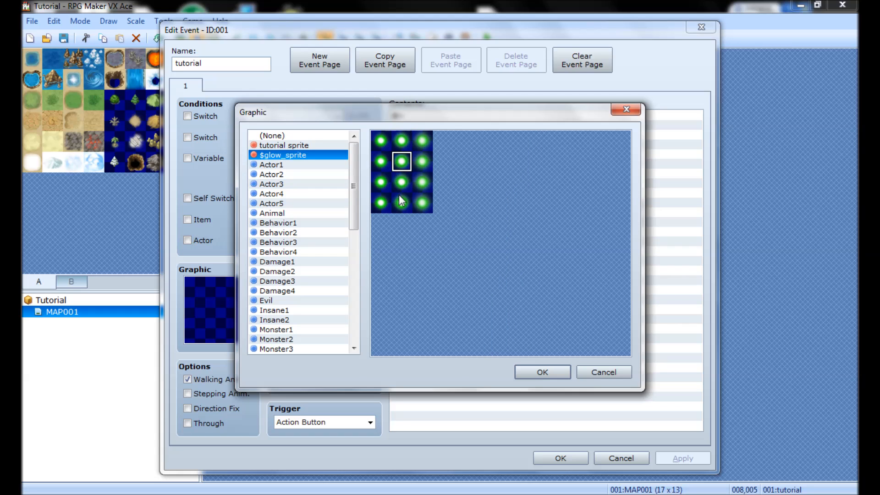
{"action": "left_click", "coordinate": [401, 203]}
{"action": "left_click", "coordinate": [294, 145]}
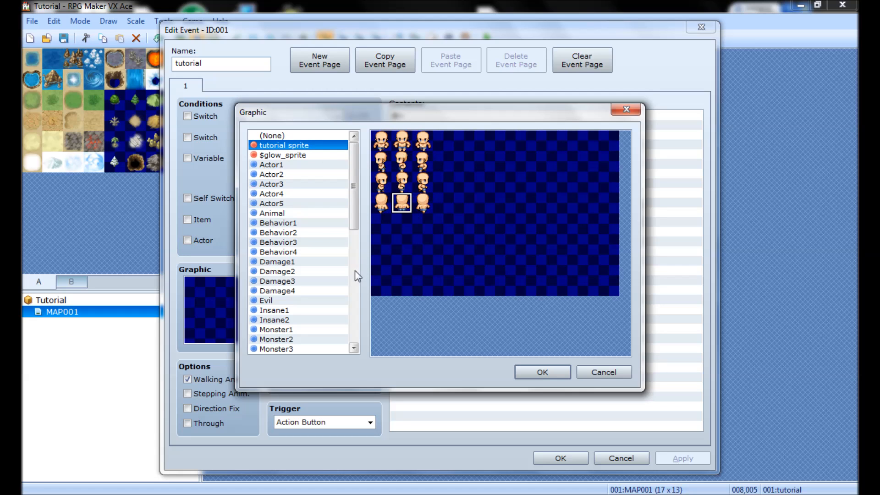
{"action": "left_click", "coordinate": [286, 215]}
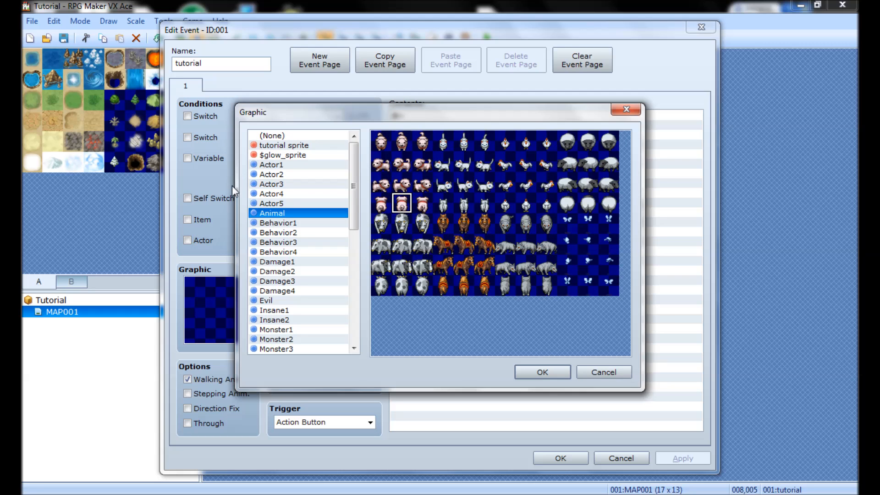
{"action": "left_click", "coordinate": [271, 166]}
{"action": "left_click", "coordinate": [270, 157]}
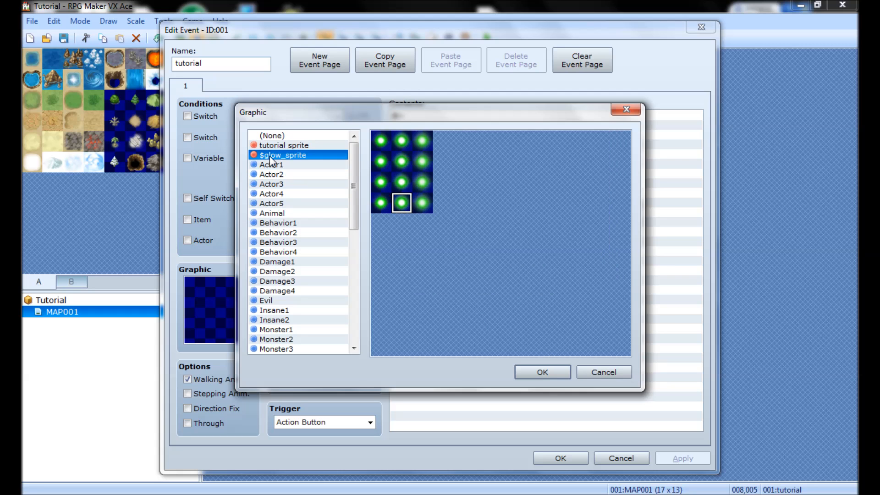
{"action": "double_click", "coordinate": [382, 141]}
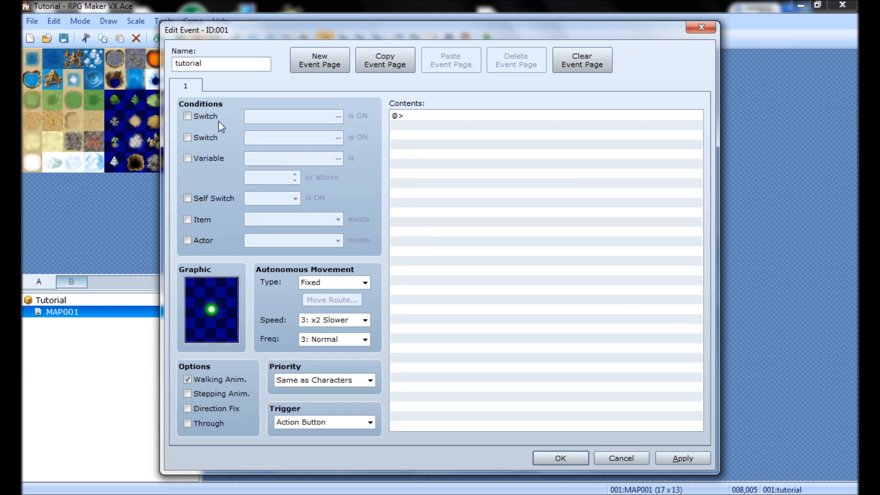
- Try an item-exists condition on the event, view the selectable items, and disable the condition again
{"action": "mouse_move", "coordinate": [222, 126]}
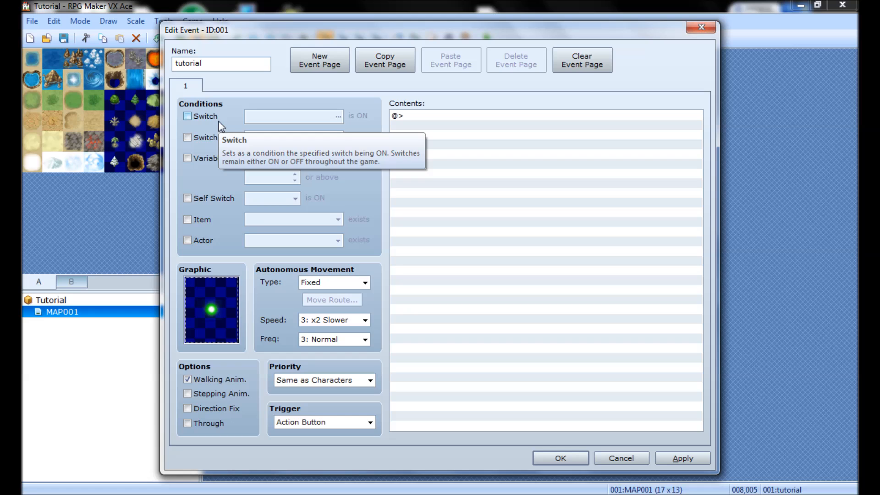
{"action": "mouse_move", "coordinate": [205, 222]}
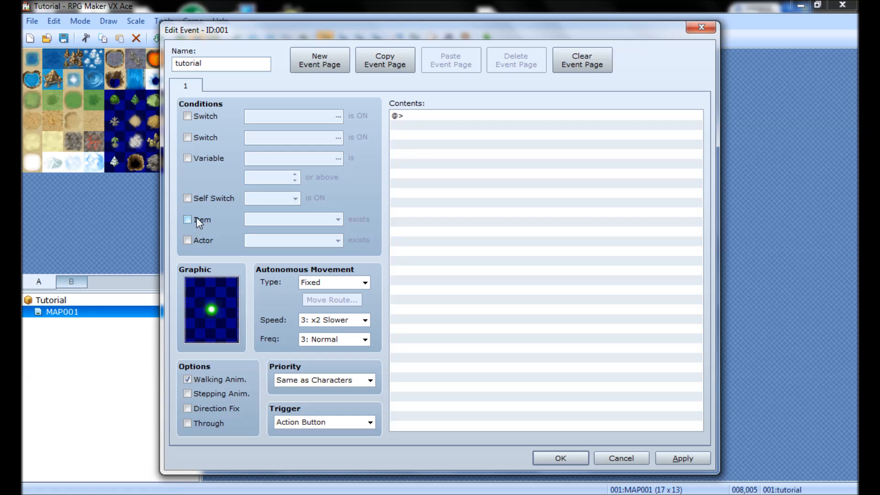
{"action": "left_click", "coordinate": [197, 220]}
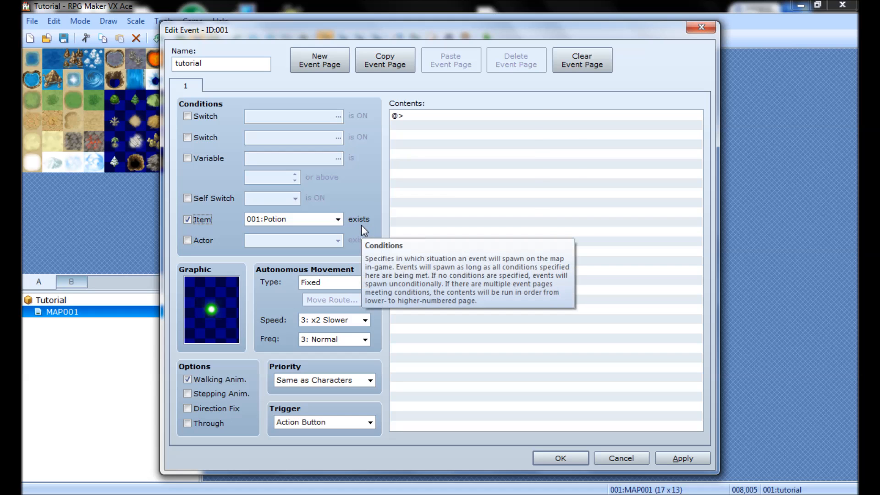
{"action": "left_click", "coordinate": [259, 219]}
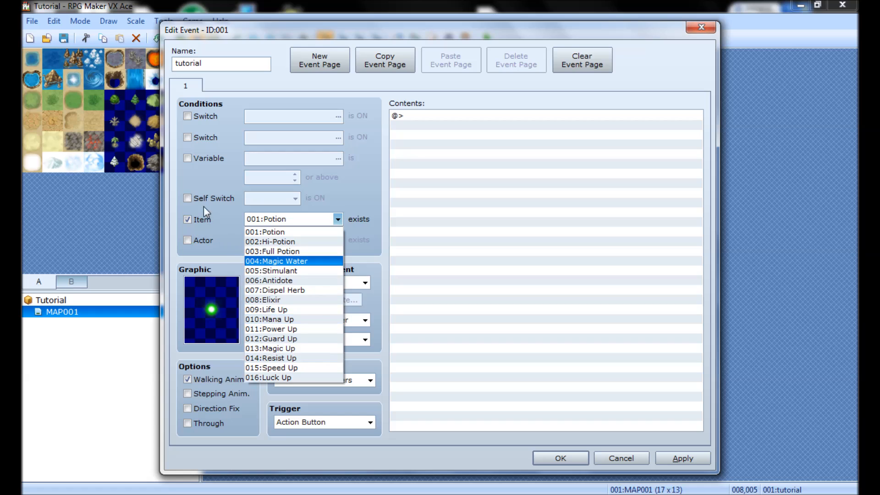
{"action": "left_click", "coordinate": [215, 208]}
{"action": "left_click", "coordinate": [190, 220]}
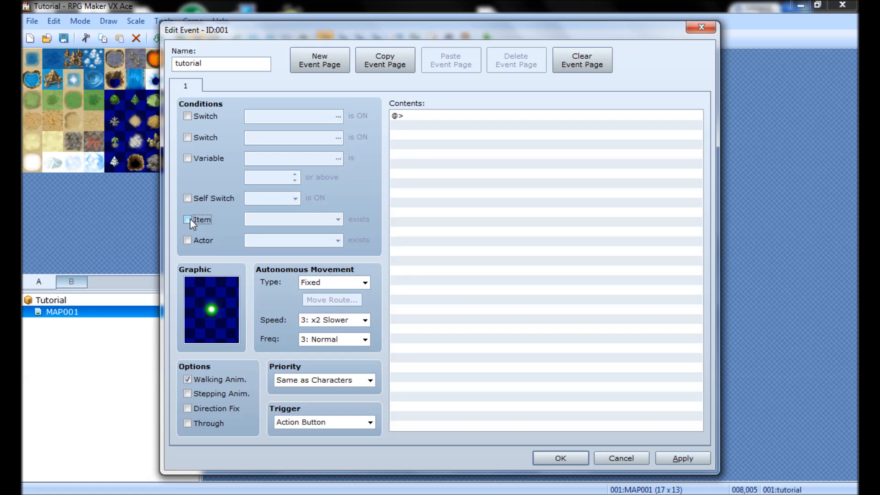
- Try the actor-exists condition on the event, check what the conditions section controls, and leave the condition disabled
{"action": "left_click", "coordinate": [189, 240]}
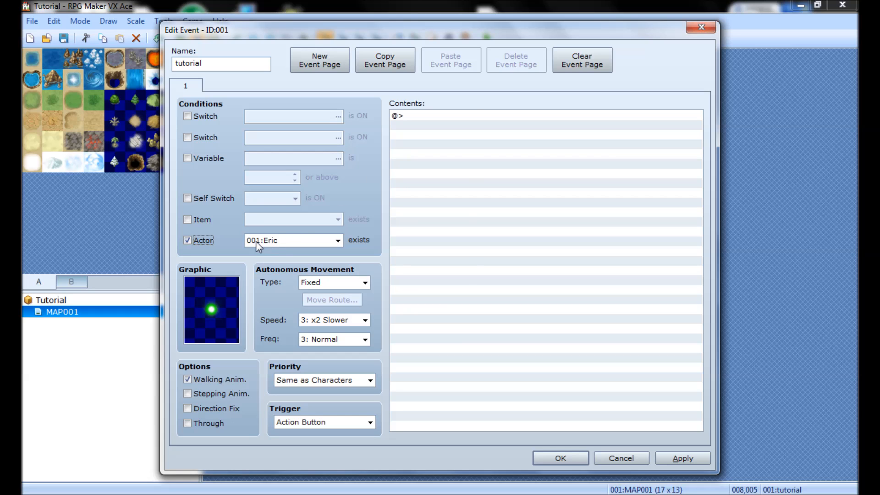
{"action": "left_click", "coordinate": [202, 241]}
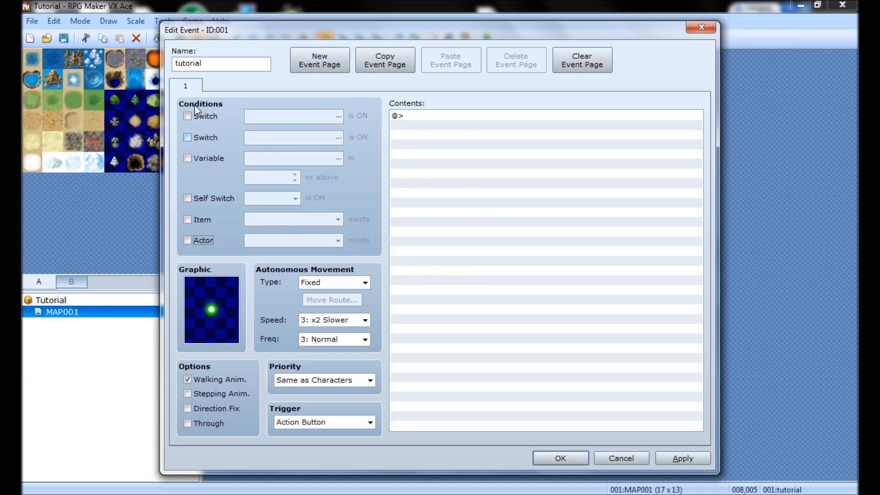
{"action": "mouse_move", "coordinate": [202, 106]}
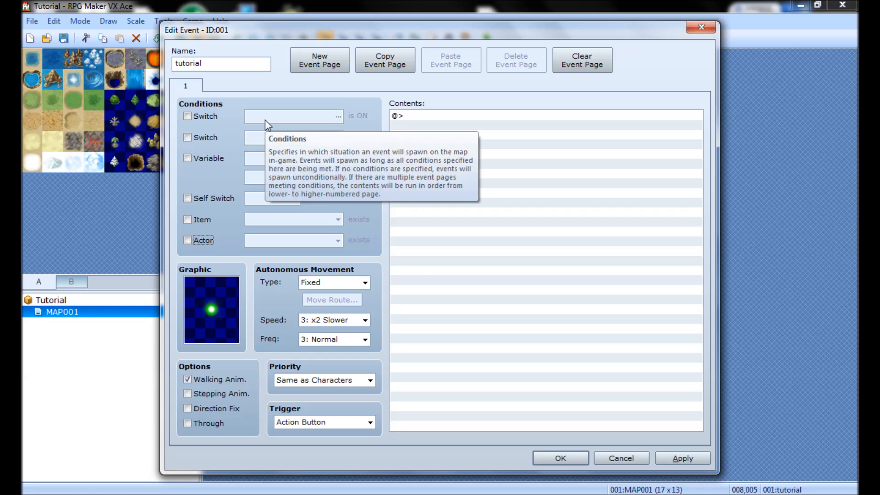
{"action": "left_click", "coordinate": [201, 242]}
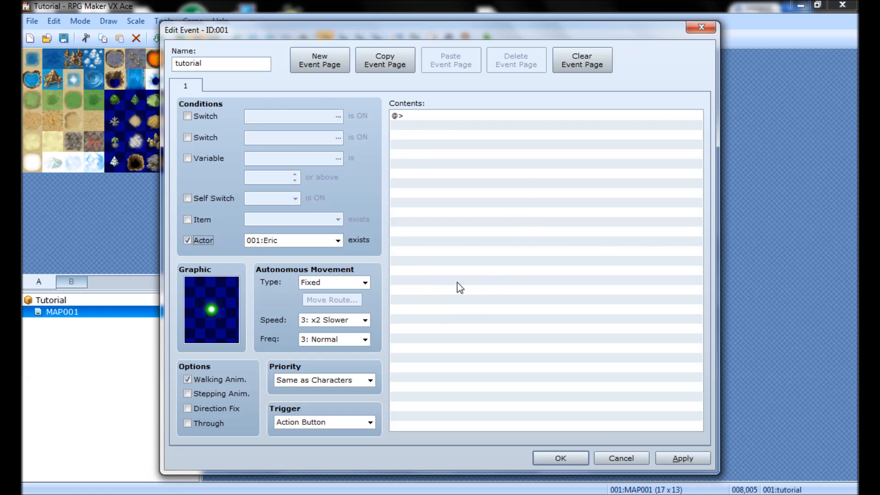
{"action": "left_click", "coordinate": [210, 240]}
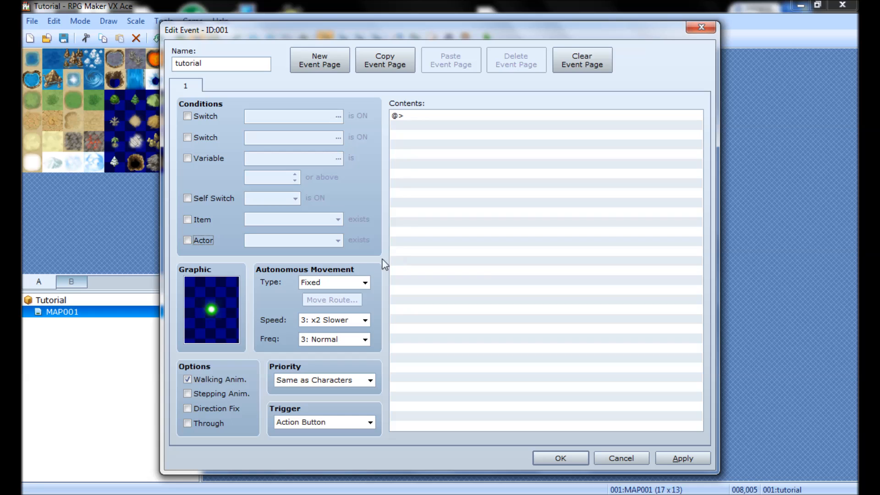
- View the autonomous movement types for the event, keeping the current Windows color scheme and suppressing its prompt, and leave the type Fixed
{"action": "mouse_move", "coordinate": [333, 294]}
{"action": "mouse_move", "coordinate": [369, 295]}
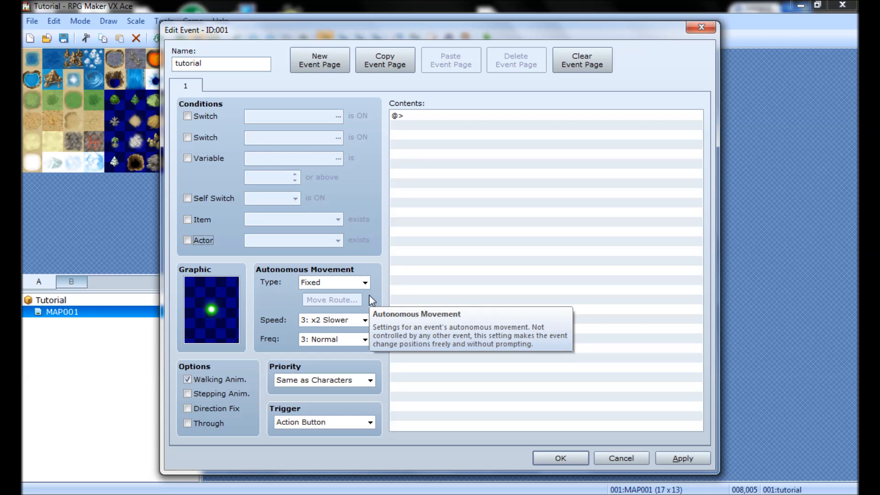
{"action": "left_click", "coordinate": [366, 283]}
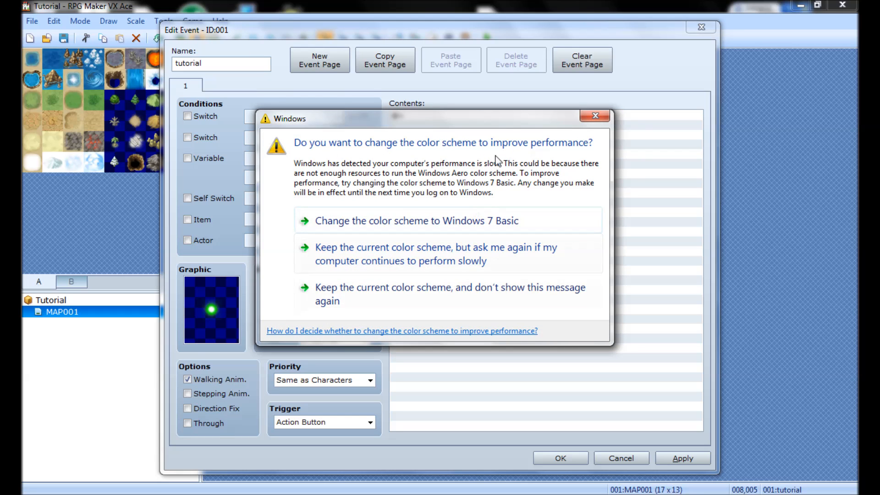
{"action": "left_click", "coordinate": [354, 297]}
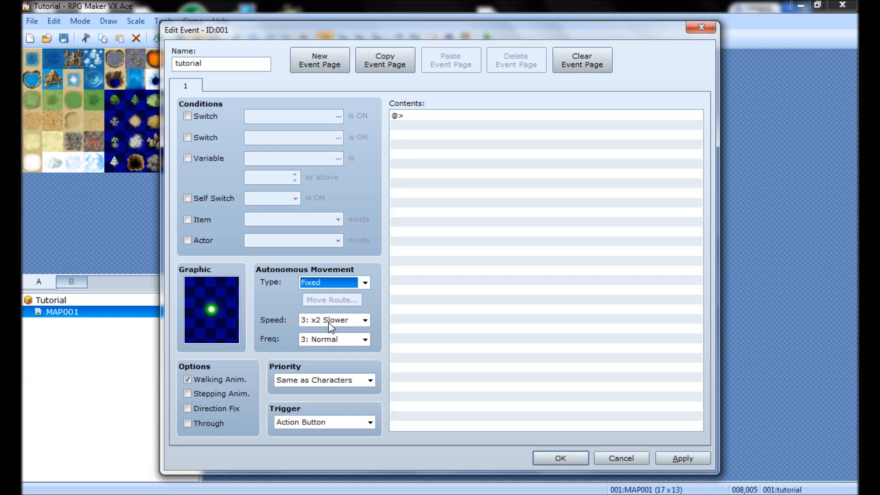
{"action": "left_click", "coordinate": [312, 283]}
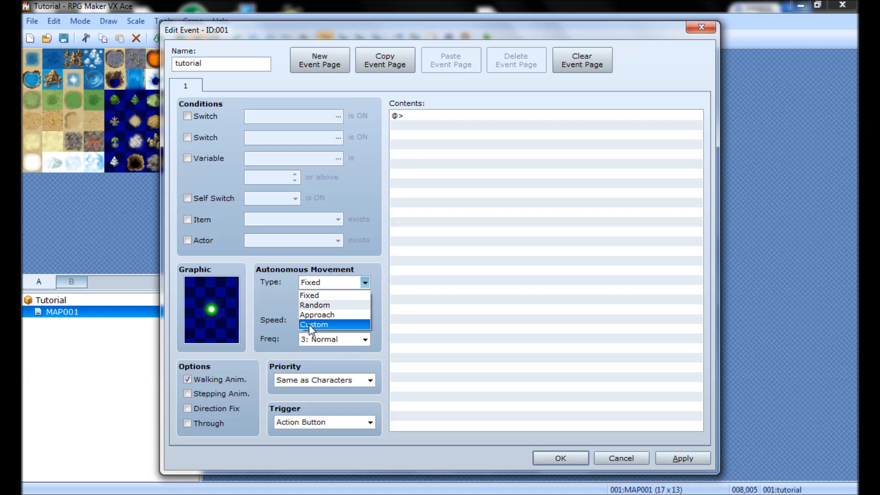
{"action": "left_click", "coordinate": [287, 303]}
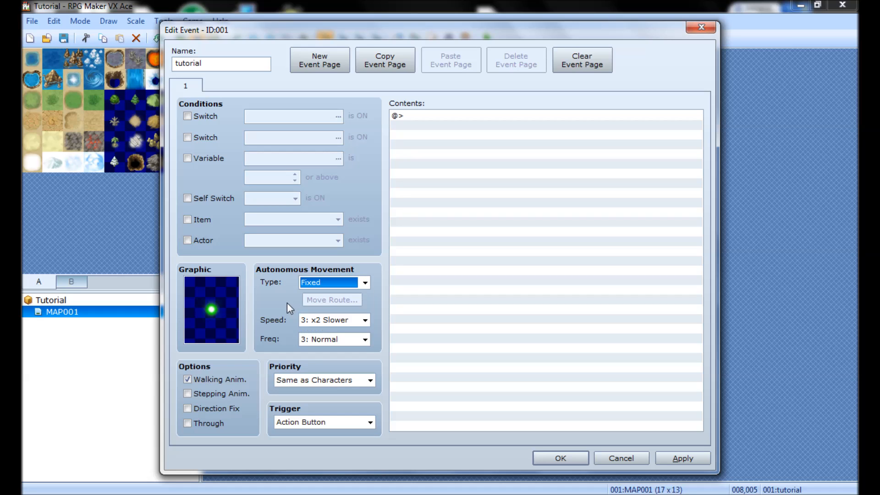
- View the available movement speeds and frequencies for the event without changing either setting
{"action": "left_click", "coordinate": [309, 324]}
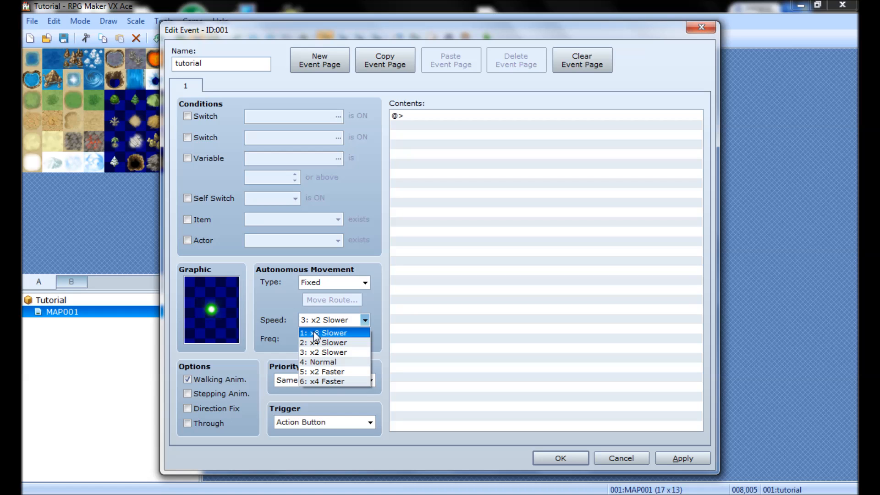
{"action": "left_click", "coordinate": [288, 303]}
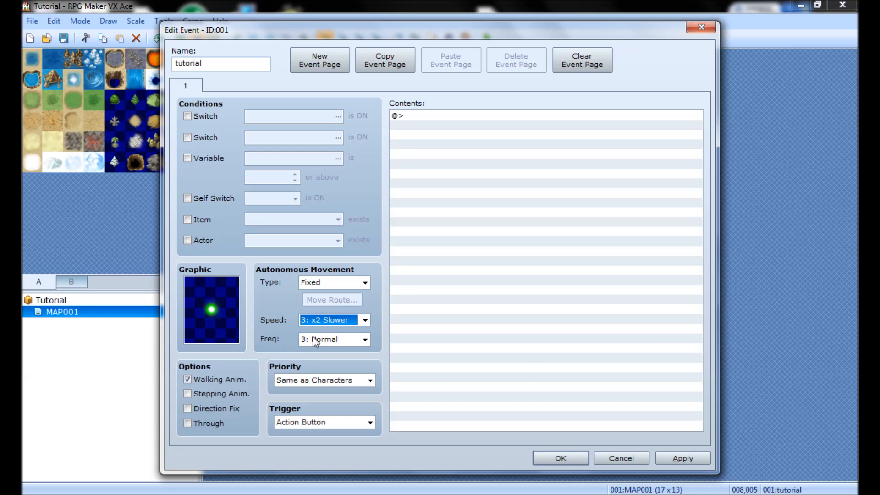
{"action": "left_click", "coordinate": [331, 341]}
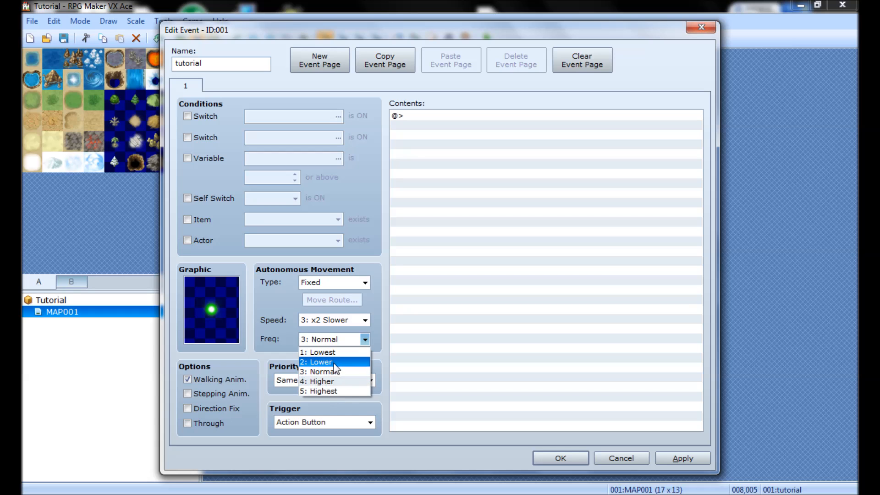
{"action": "left_click", "coordinate": [288, 336]}
{"action": "left_click", "coordinate": [310, 320]}
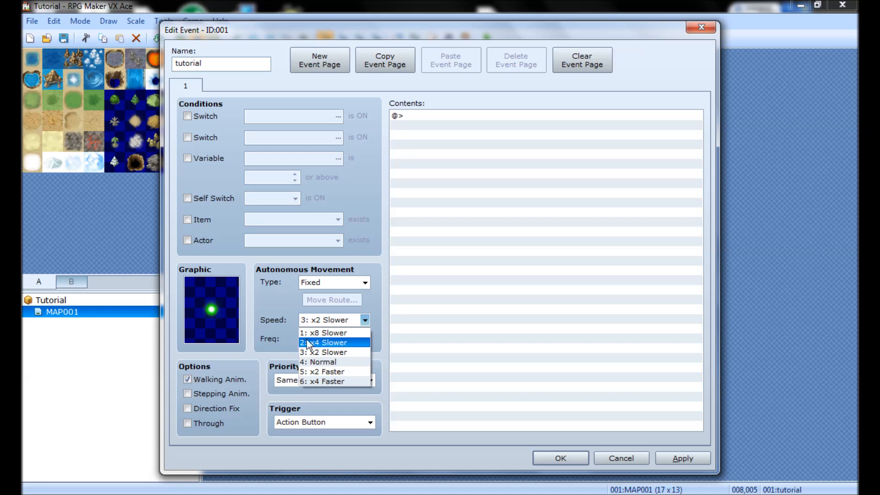
{"action": "left_click", "coordinate": [292, 353]}
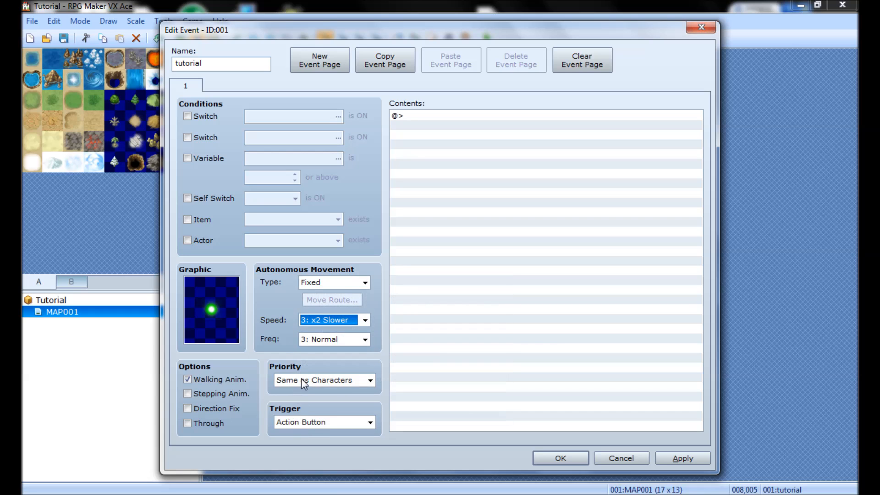
- Check the event's priority choices and its trigger choices, leaving Same as Characters and Action Button selected
{"action": "mouse_move", "coordinate": [323, 382]}
{"action": "mouse_move", "coordinate": [384, 355]}
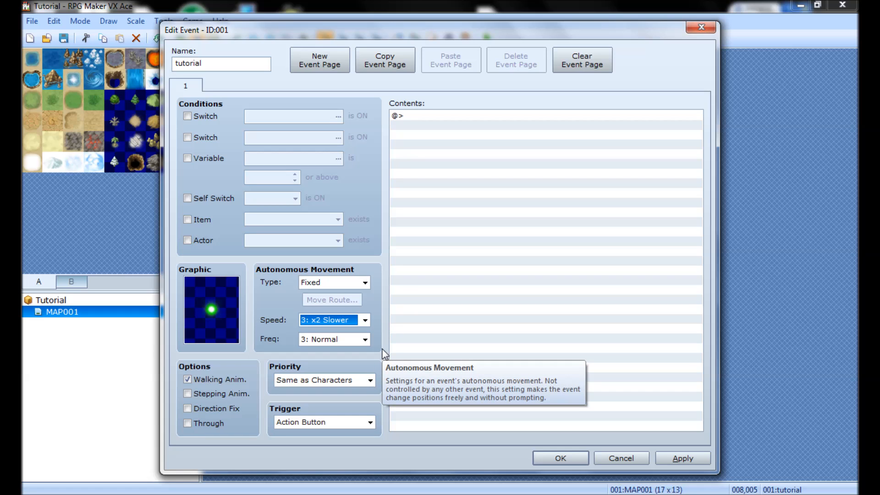
{"action": "left_click", "coordinate": [374, 381]}
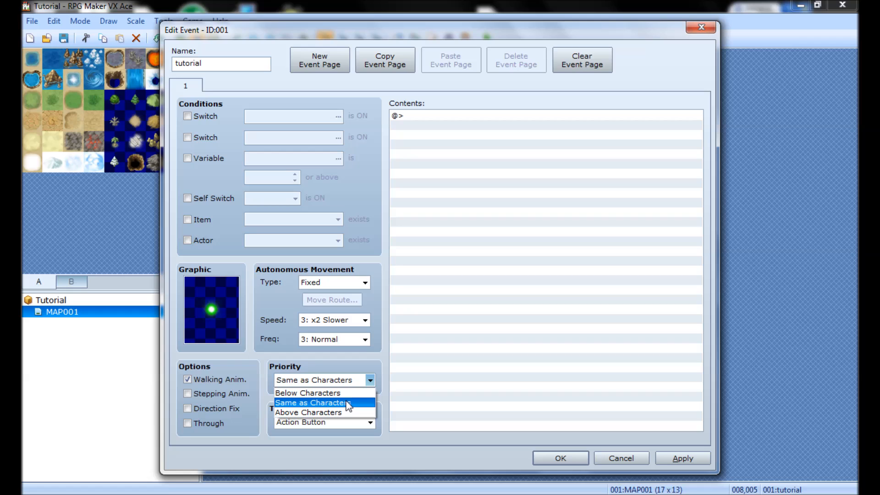
{"action": "left_click", "coordinate": [375, 342]}
{"action": "left_click", "coordinate": [329, 421]}
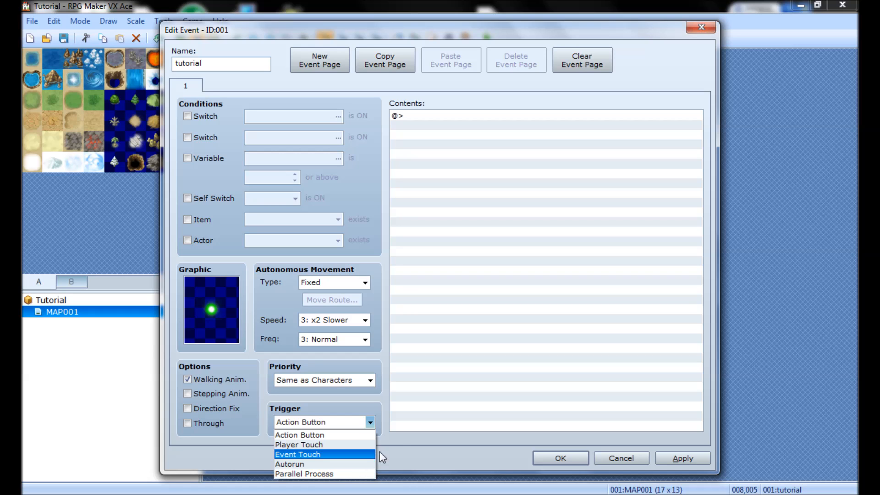
{"action": "left_click", "coordinate": [401, 443]}
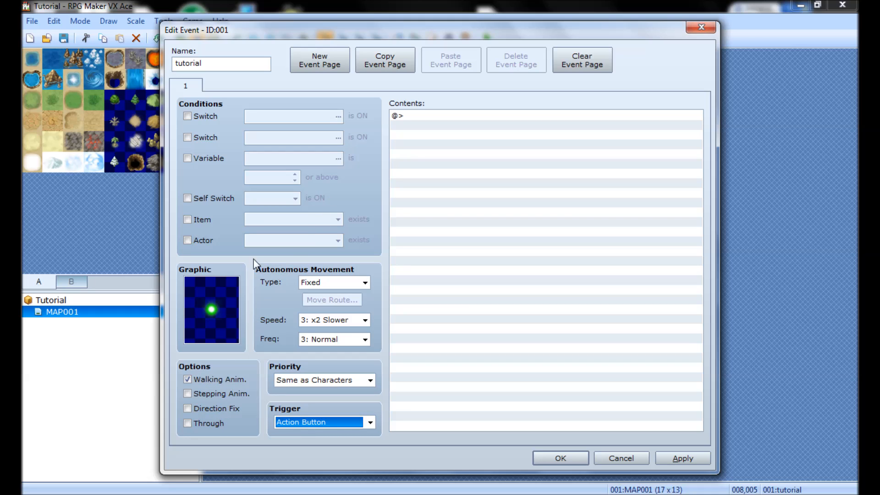
- Compare the animation frames of $glow_sprite with the Actor4 character set, and close the graphic selection without changing the graphic
{"action": "mouse_move", "coordinate": [252, 261]}
{"action": "double_click", "coordinate": [229, 307]}
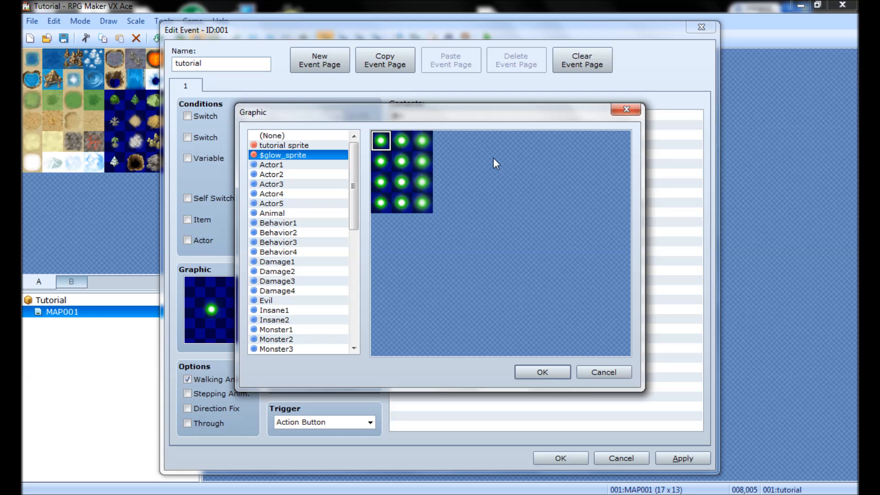
{"action": "left_click", "coordinate": [612, 371]}
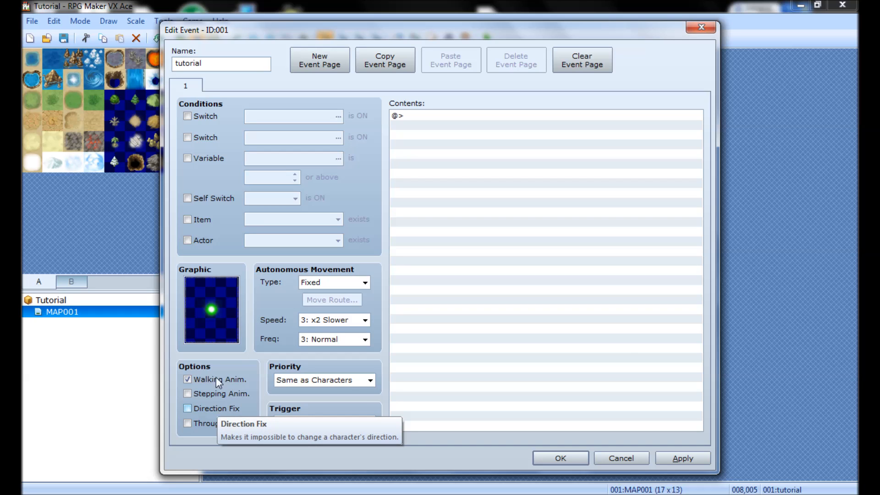
{"action": "double_click", "coordinate": [211, 312]}
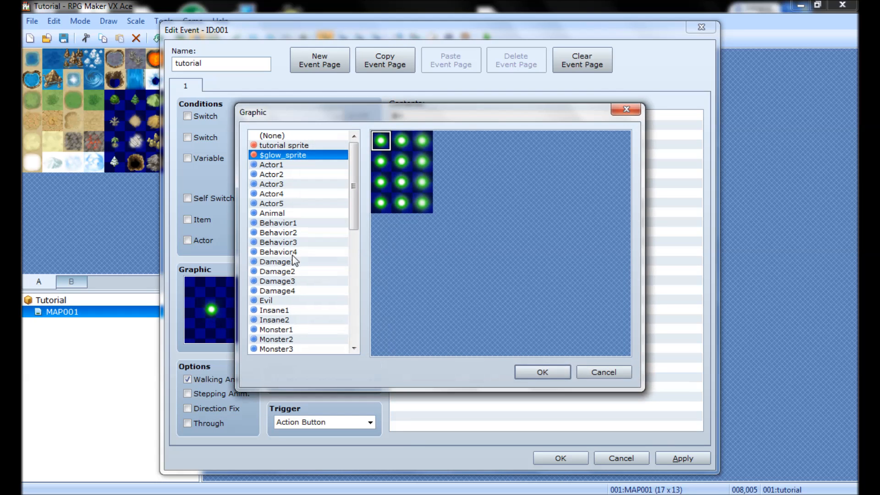
{"action": "left_click", "coordinate": [290, 194]}
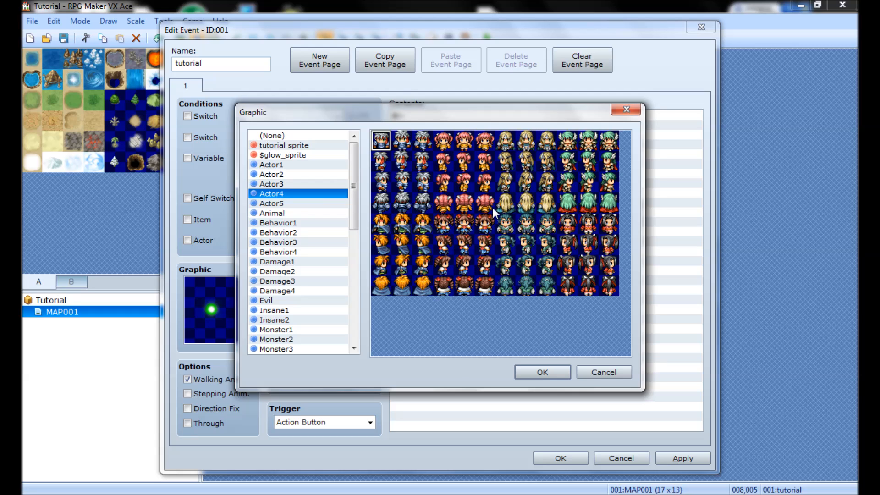
{"action": "left_click", "coordinate": [403, 182]}
{"action": "left_click", "coordinate": [590, 371]}
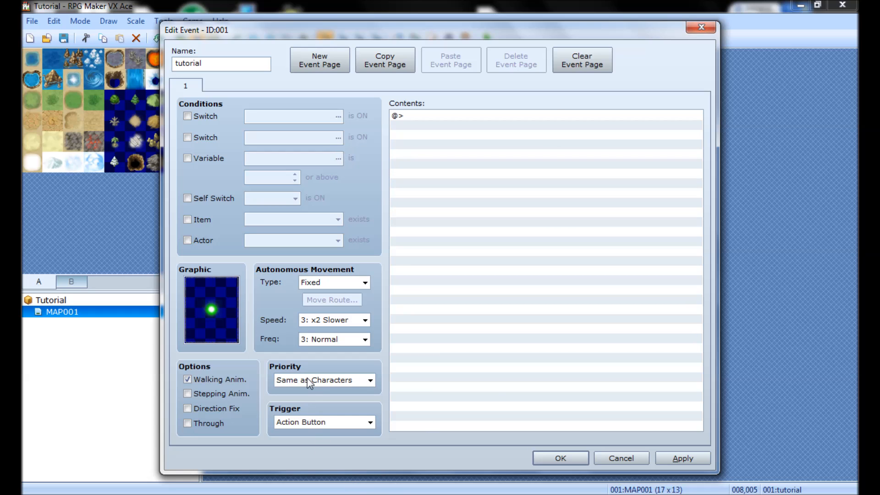
- Review how the priority levels, the Through option and the trigger types relate, keeping the event's current settings
{"action": "mouse_move", "coordinate": [310, 384]}
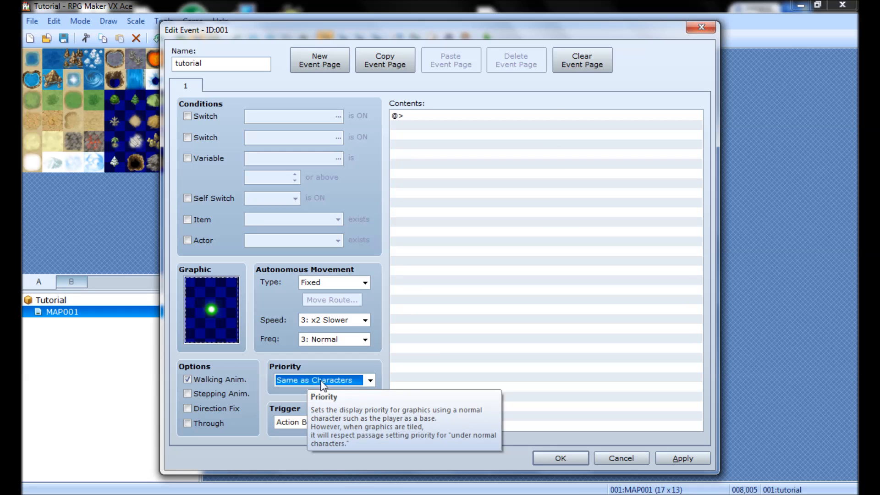
{"action": "left_click", "coordinate": [322, 383]}
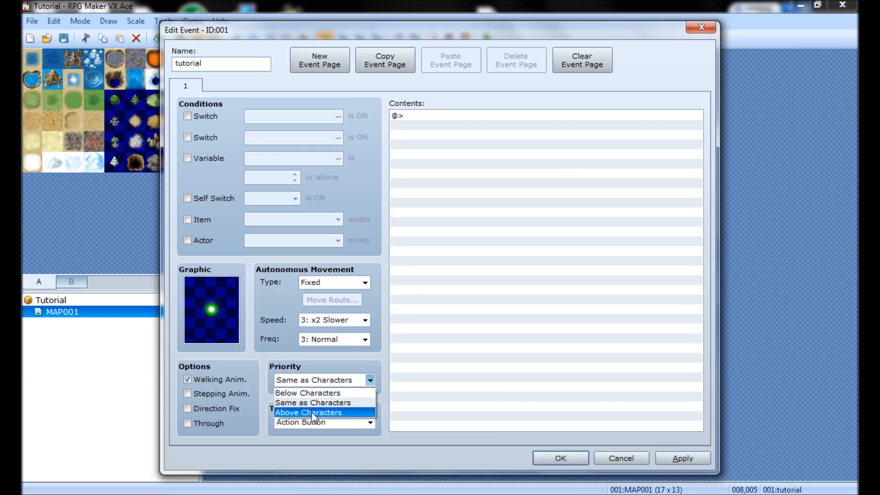
{"action": "left_click", "coordinate": [302, 380]}
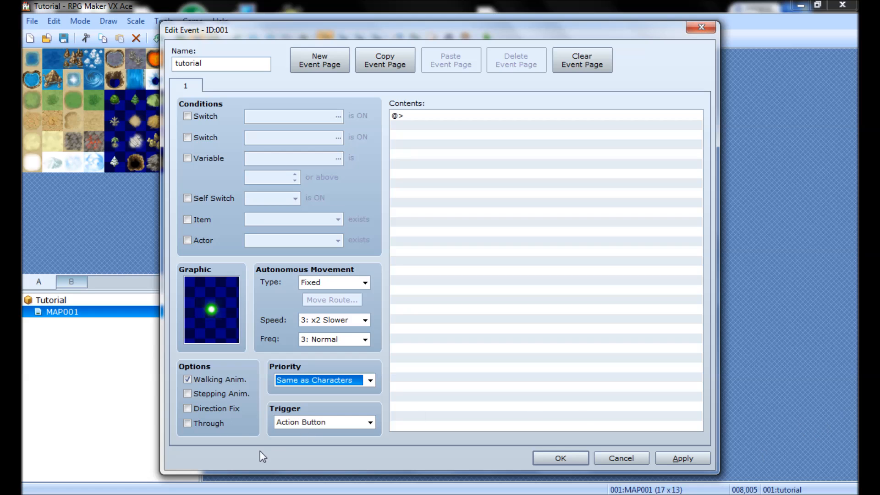
{"action": "mouse_move", "coordinate": [211, 425]}
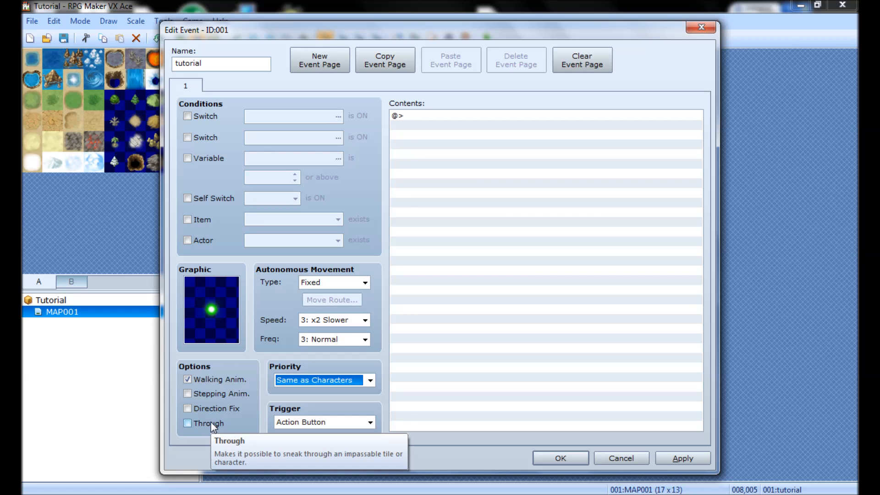
{"action": "left_click", "coordinate": [290, 423]}
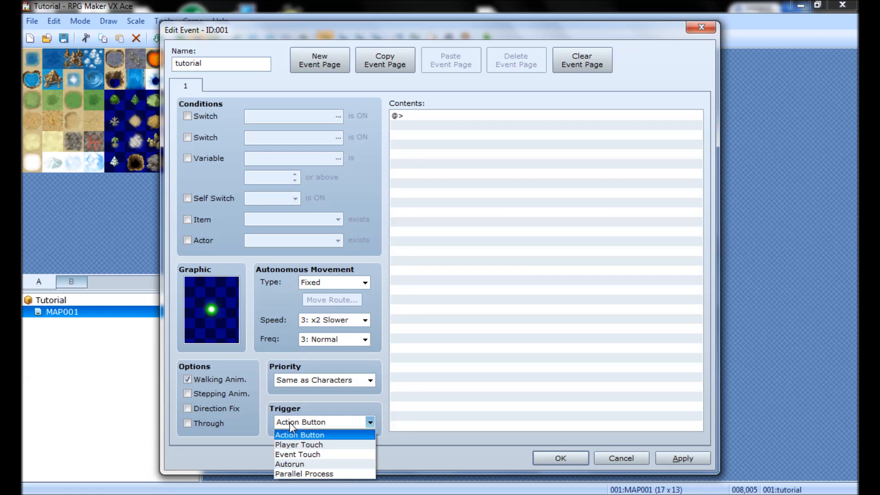
{"action": "left_click", "coordinate": [283, 402]}
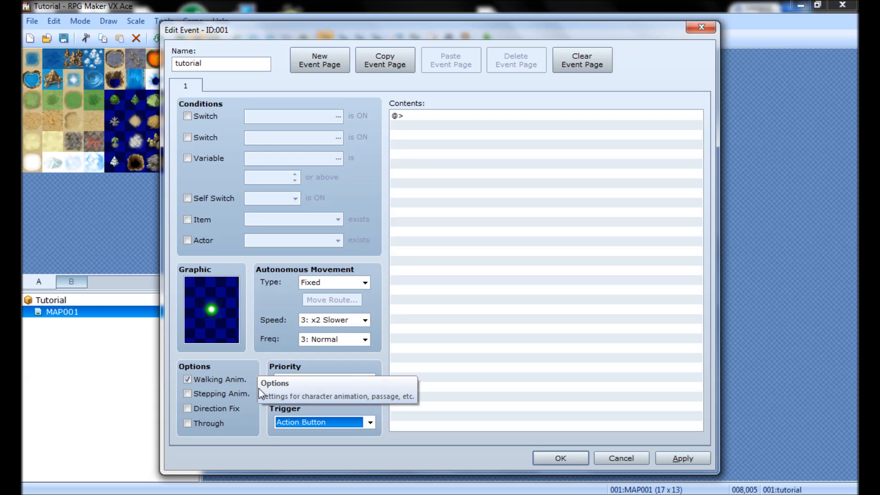
{"action": "left_click", "coordinate": [303, 383]}
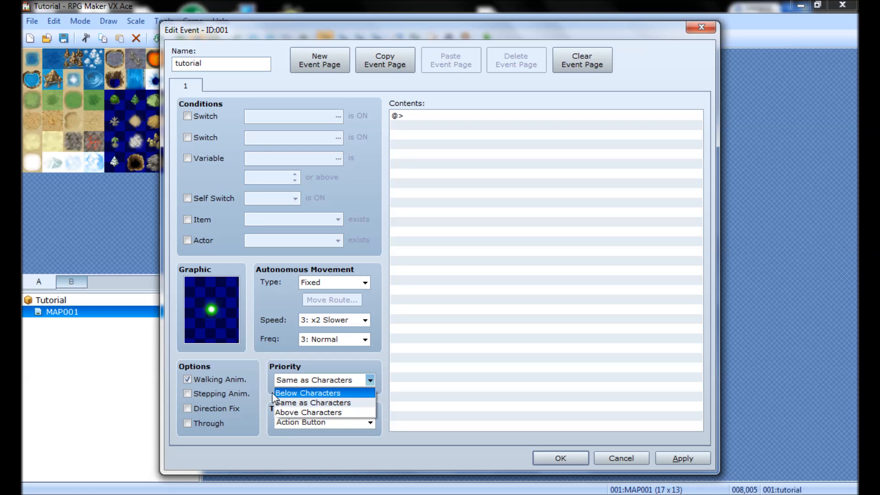
{"action": "left_click", "coordinate": [256, 366]}
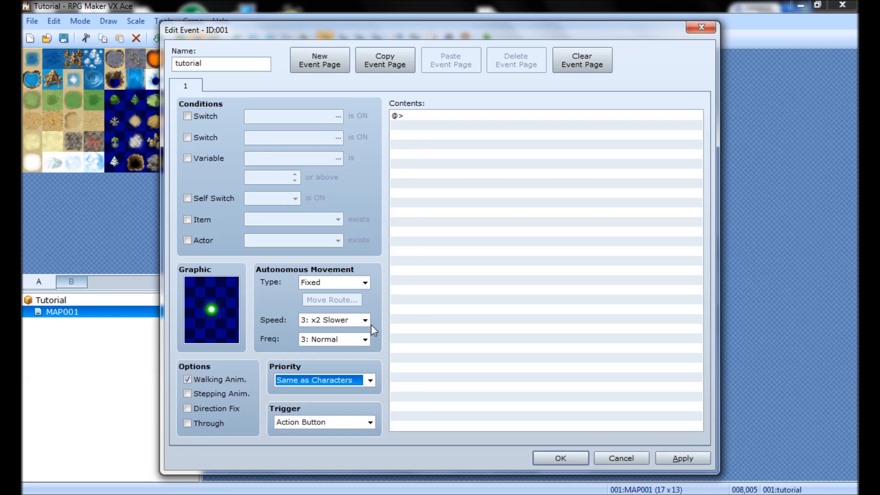
- Start adding a command to the event's contents and browse all three pages of event commands
{"action": "left_click", "coordinate": [433, 270]}
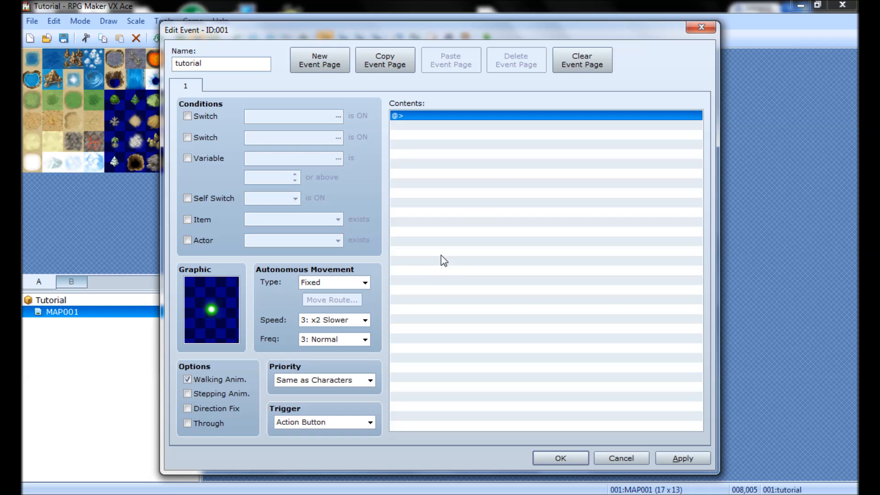
{"action": "double_click", "coordinate": [477, 185]}
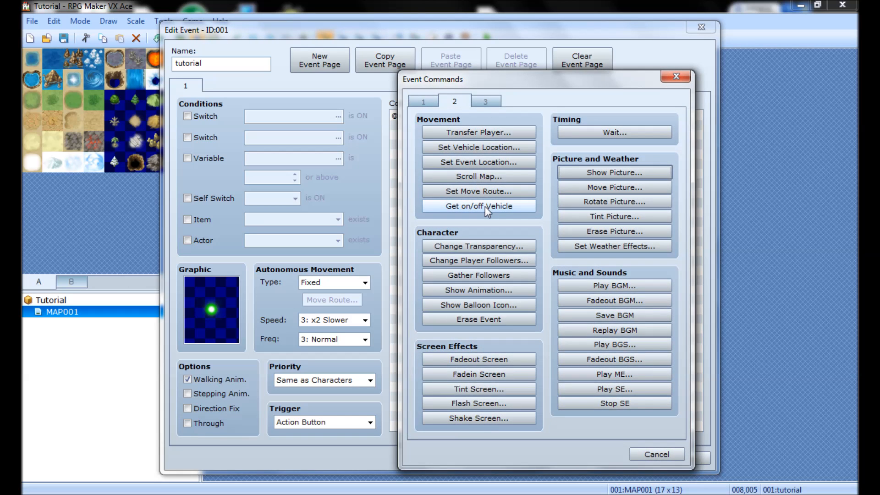
{"action": "left_click", "coordinate": [436, 102]}
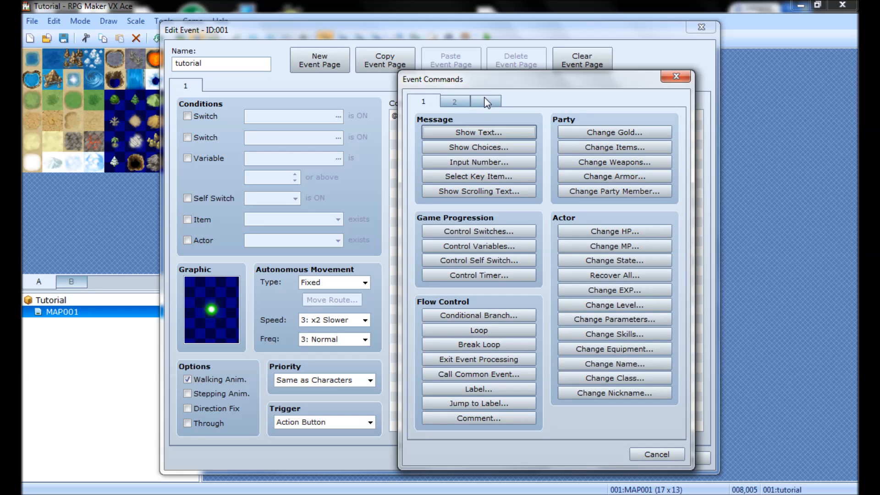
{"action": "left_click", "coordinate": [486, 102]}
{"action": "left_click", "coordinate": [455, 102]}
{"action": "left_click", "coordinate": [431, 106]}
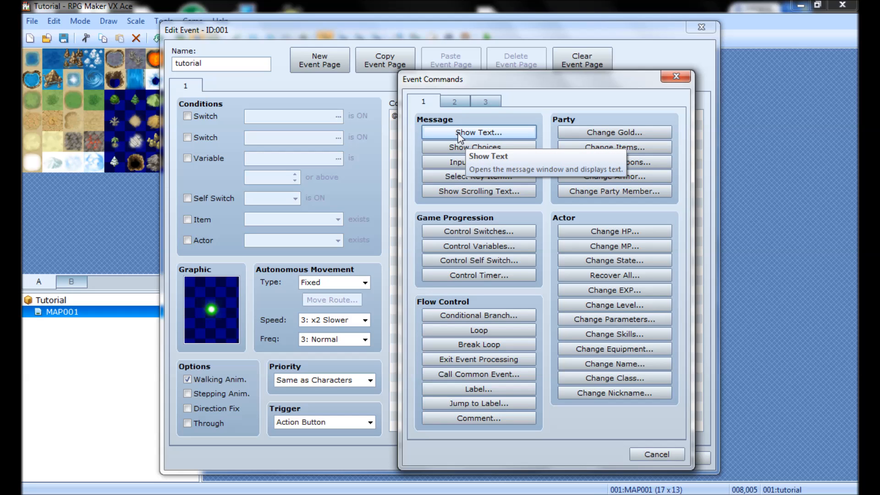
- Start a Show Text message reading "sldfhlahflahfq;la" and try the Dim Background and Transparent styles before returning to Normal Window
{"action": "left_click", "coordinate": [499, 131]}
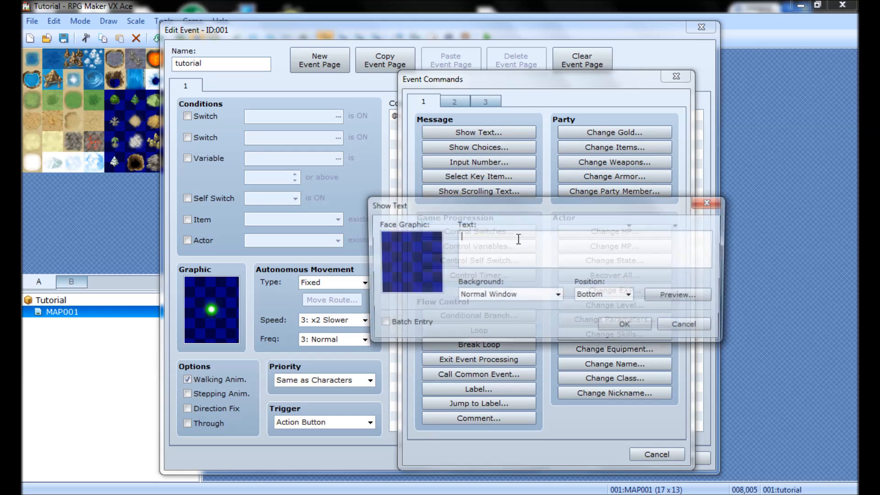
{"action": "type", "text": "sldfhlahflahfq;la"}
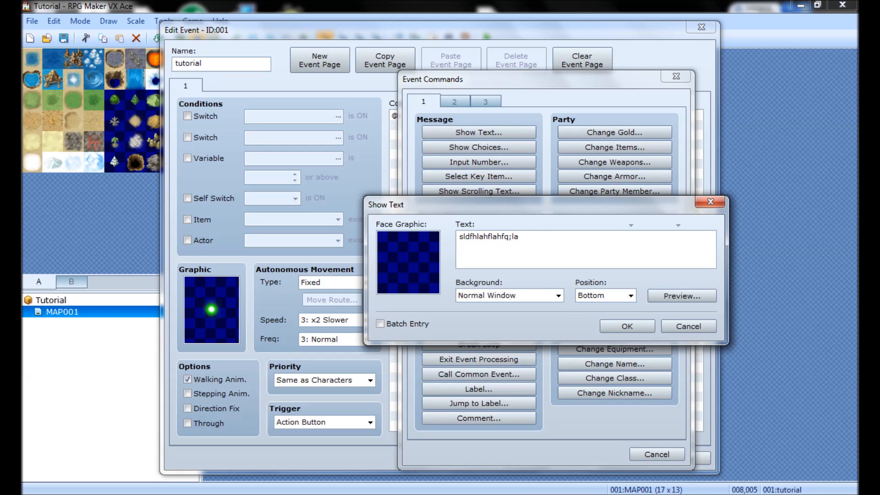
{"action": "left_click", "coordinate": [521, 298]}
{"action": "left_click", "coordinate": [504, 317]}
{"action": "left_click", "coordinate": [497, 298]}
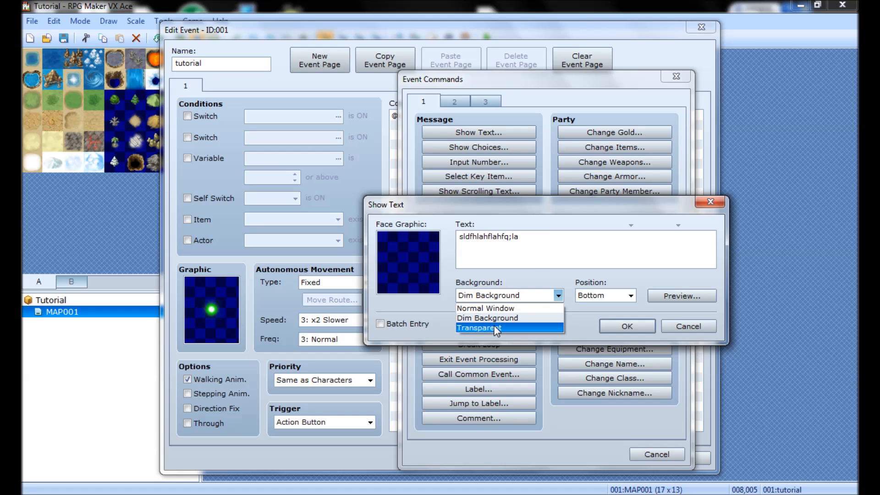
{"action": "left_click", "coordinate": [498, 328]}
{"action": "left_click", "coordinate": [504, 298]}
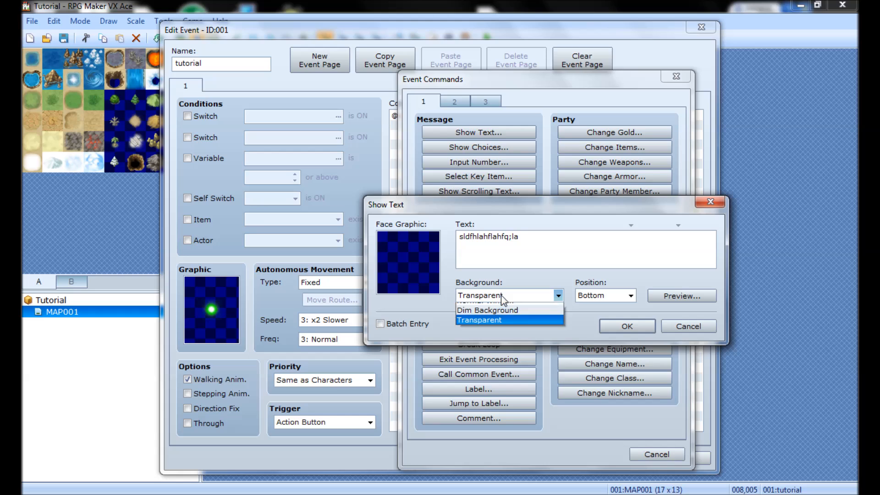
{"action": "left_click", "coordinate": [498, 318]}
{"action": "left_click", "coordinate": [494, 298]}
{"action": "left_click", "coordinate": [494, 308]}
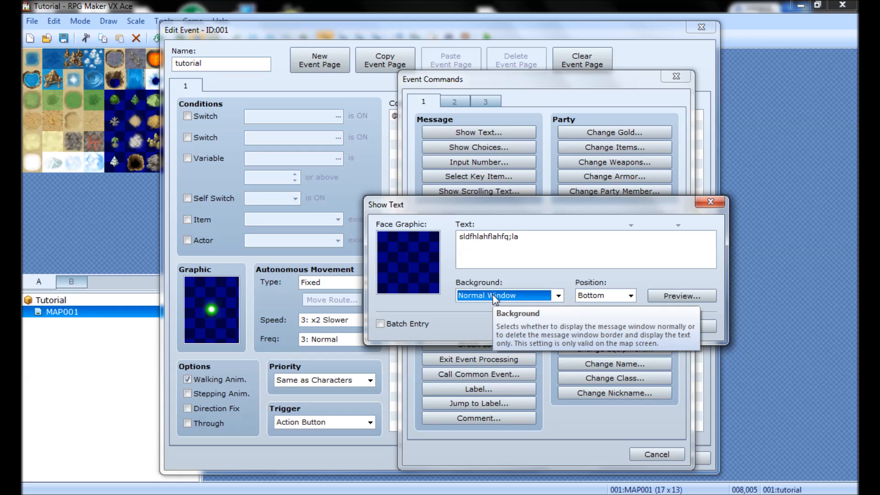
- Preview the message with the Normal Window background and with Dim Background
{"action": "left_click", "coordinate": [695, 296]}
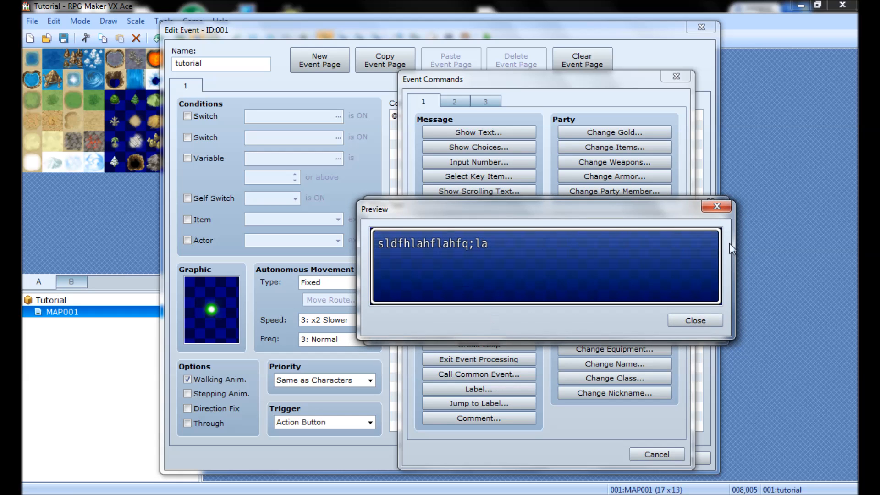
{"action": "left_click", "coordinate": [688, 323]}
{"action": "left_click", "coordinate": [507, 295]}
{"action": "left_click", "coordinate": [520, 316]}
{"action": "left_click", "coordinate": [670, 297]}
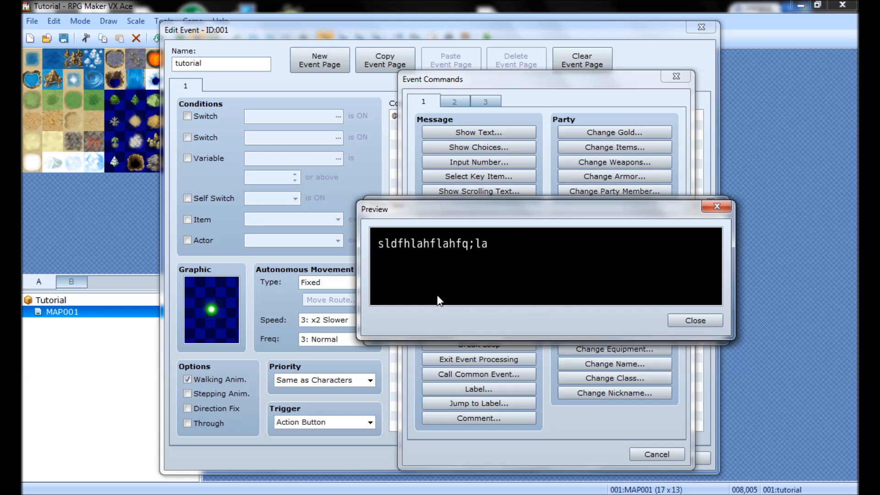
{"action": "left_click", "coordinate": [681, 323]}
- Preview the message with the Transparent background, and compare it with a preview using Dim Background
{"action": "left_click", "coordinate": [475, 297]}
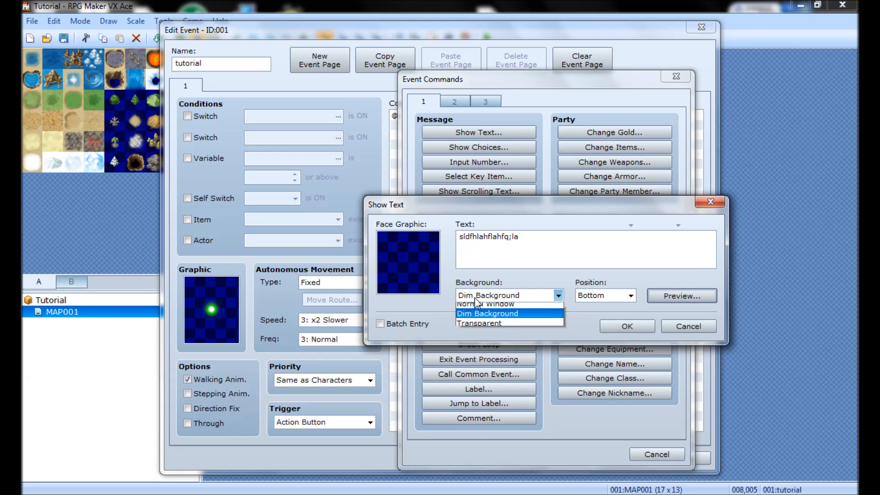
{"action": "left_click", "coordinate": [468, 329]}
{"action": "left_click", "coordinate": [670, 296]}
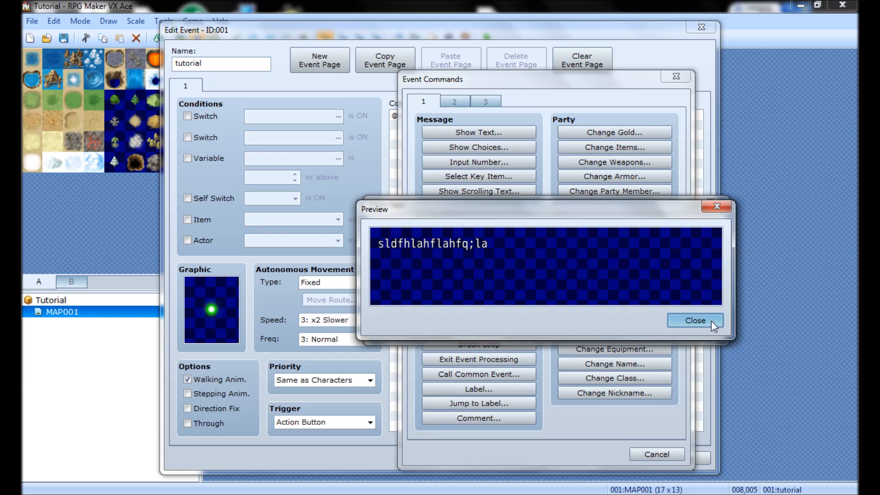
{"action": "left_click", "coordinate": [688, 321]}
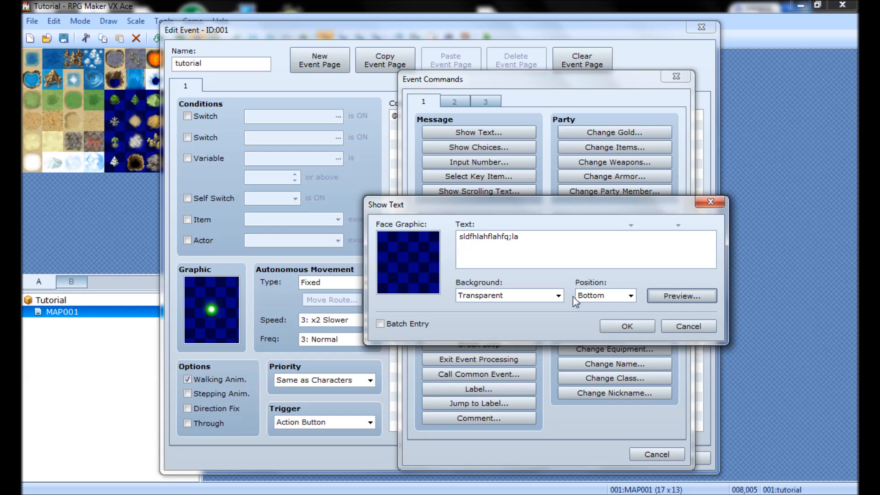
{"action": "left_click", "coordinate": [533, 297]}
{"action": "left_click", "coordinate": [515, 315]}
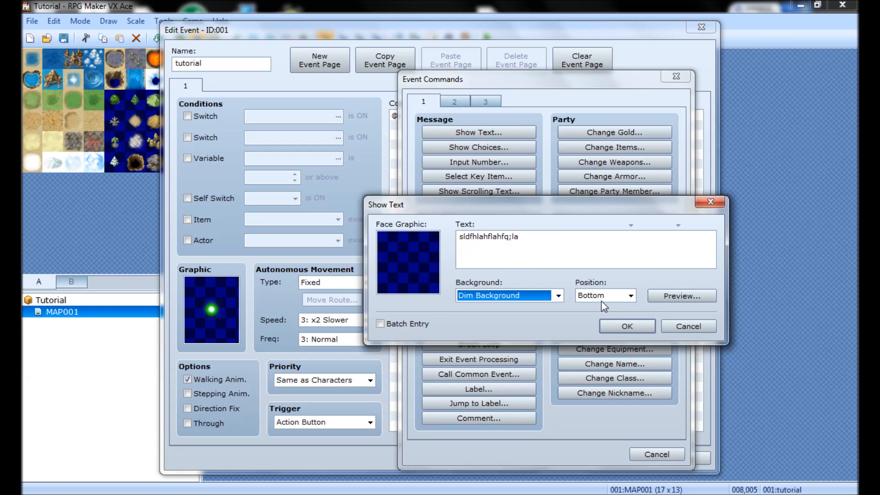
{"action": "left_click", "coordinate": [656, 297]}
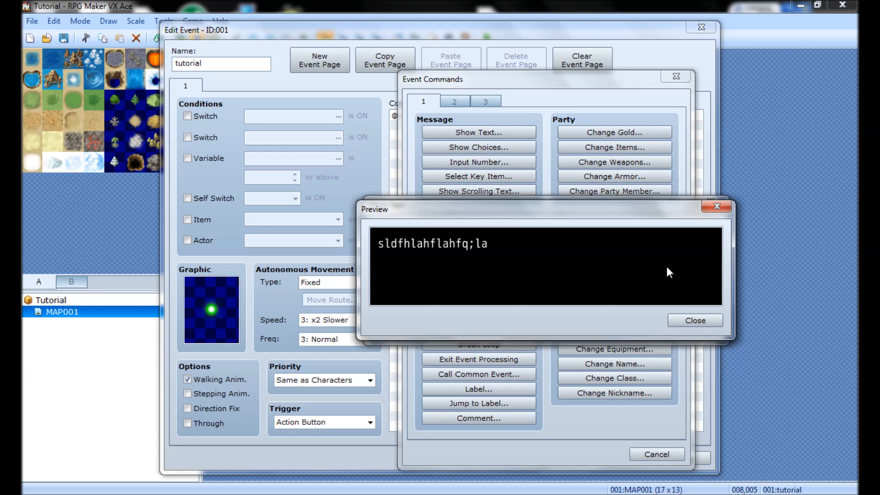
{"action": "left_click", "coordinate": [686, 320]}
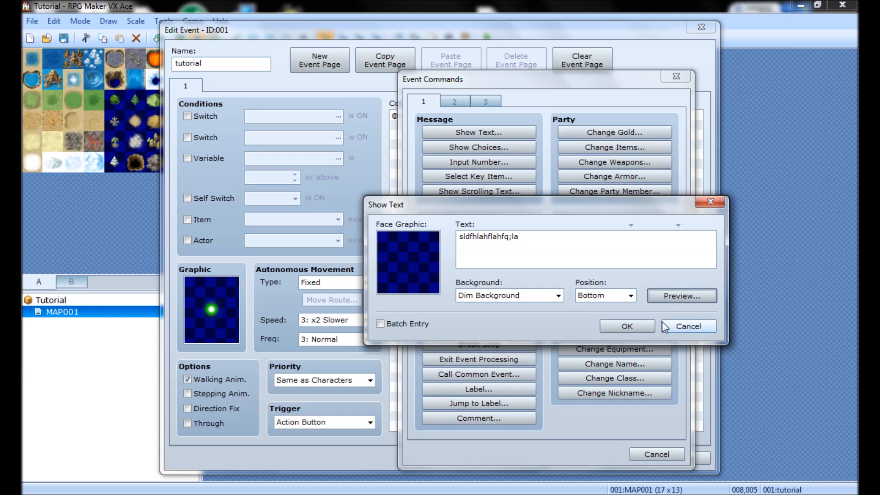
- Check the message's position choices and discard the Show Text command
{"action": "left_click", "coordinate": [604, 294]}
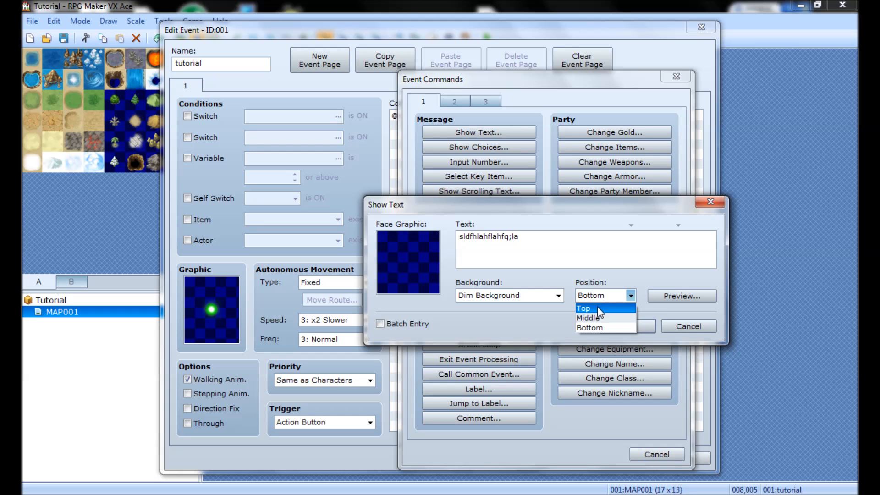
{"action": "left_click", "coordinate": [663, 316]}
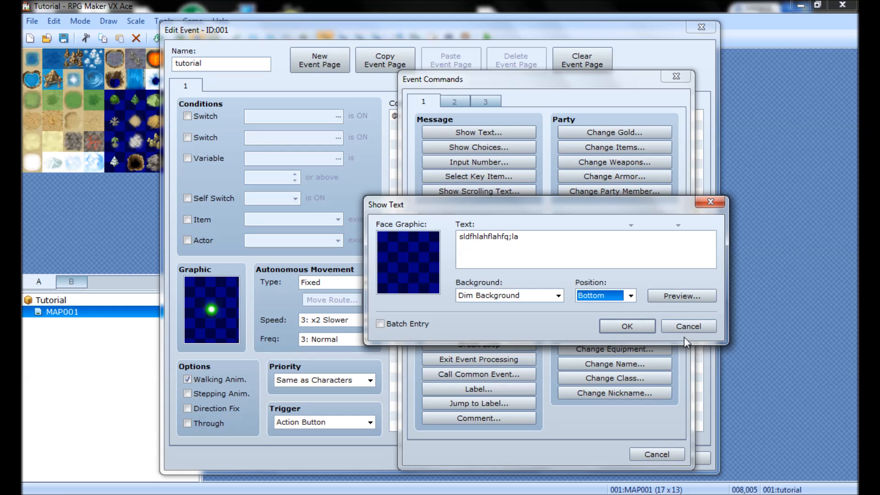
{"action": "left_click", "coordinate": [684, 329]}
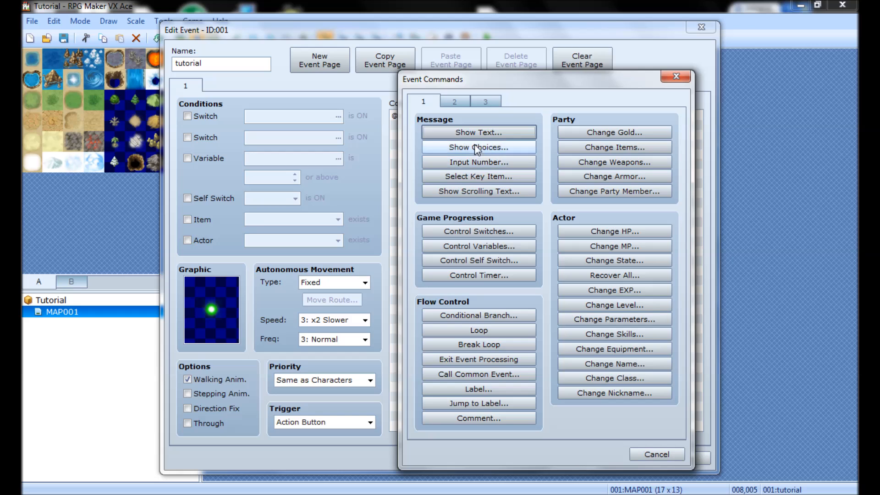
- Add a Show Choices command offering Yes and No, with Choice 2 taken on cancel
{"action": "left_click", "coordinate": [474, 148]}
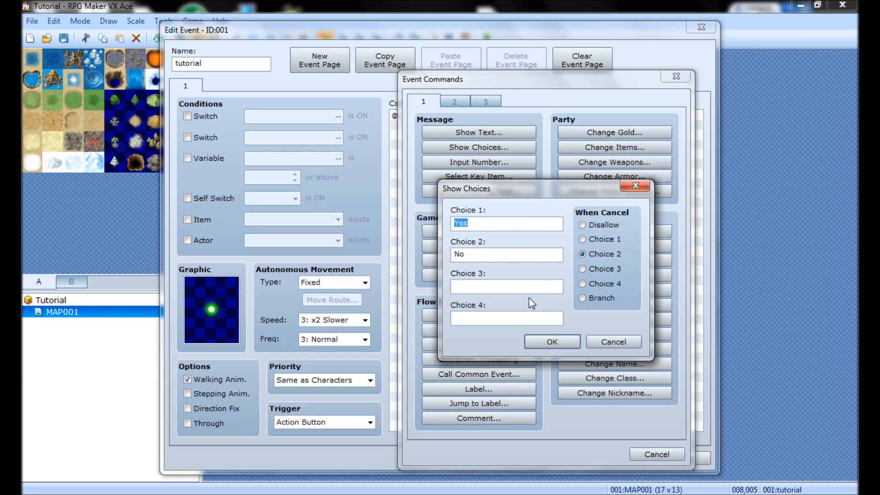
{"action": "left_click", "coordinate": [554, 341]}
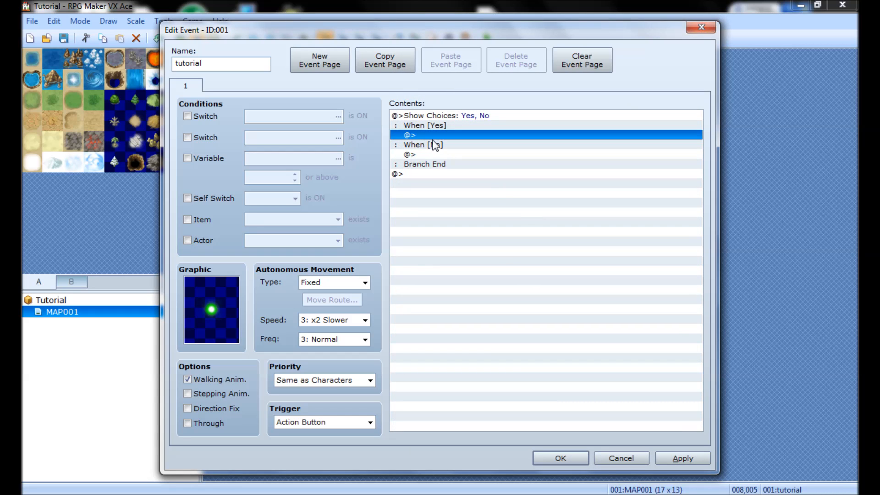
{"action": "left_click_drag", "start_coordinate": [421, 120], "coordinate": [417, 149]}
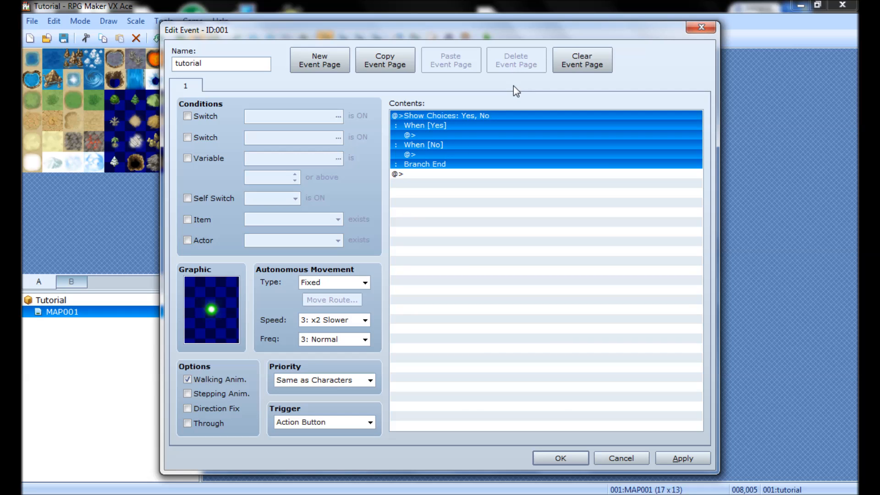
{"action": "left_click", "coordinate": [431, 174]}
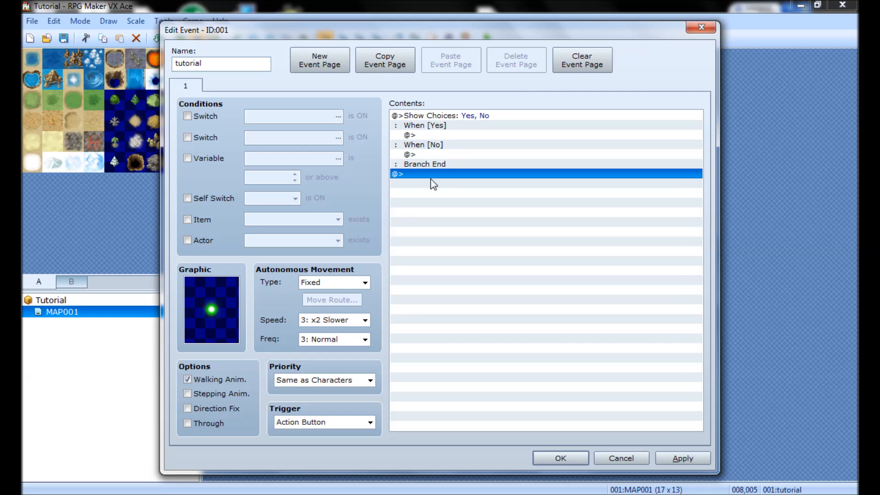
- Examine the structure of the Show Choices block and the empty command lines under its Yes and No branches
{"action": "left_click", "coordinate": [445, 115]}
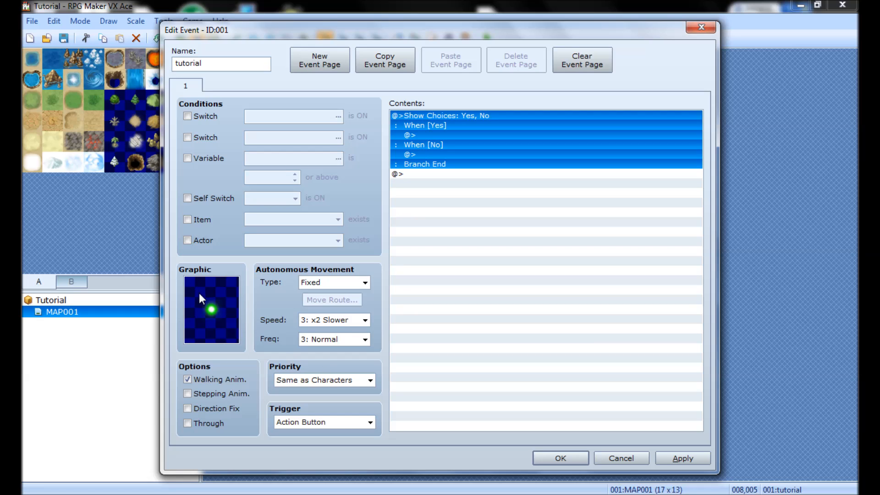
{"action": "left_click", "coordinate": [425, 129]}
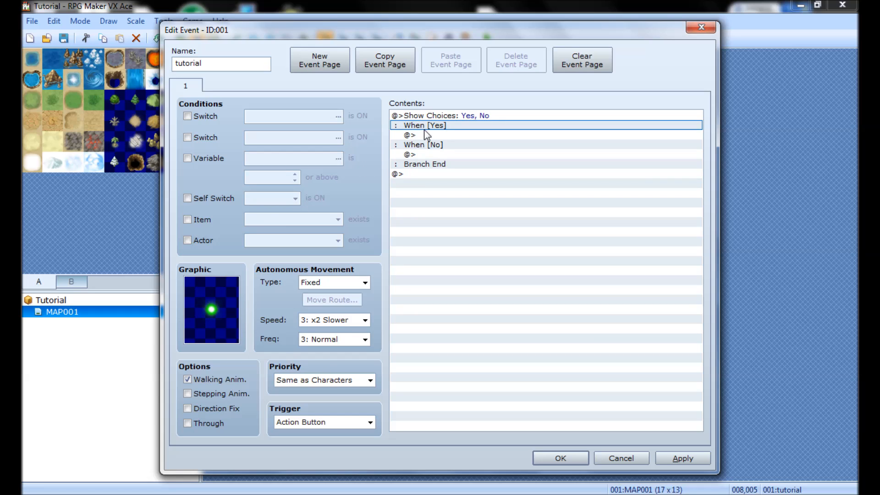
{"action": "left_click", "coordinate": [423, 135]}
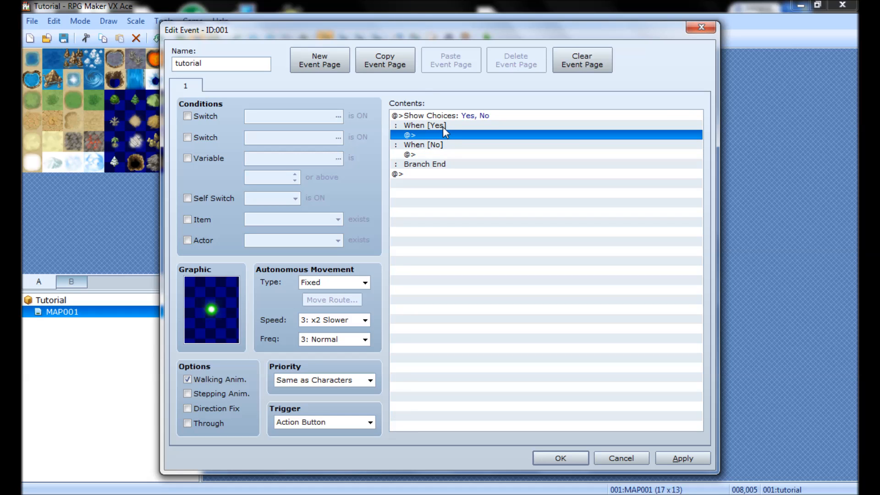
{"action": "left_click", "coordinate": [435, 156]}
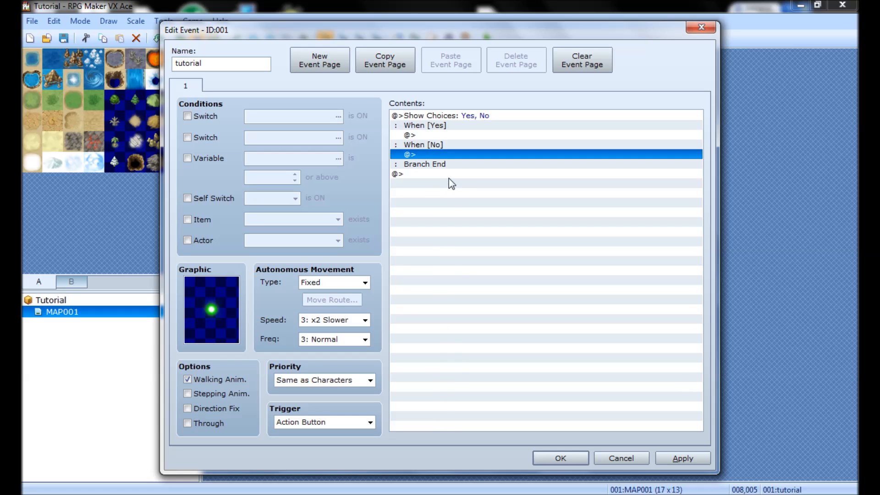
- Reopen the Show Choices settings, close them without changes and delete the whole choices block from the event
{"action": "left_click", "coordinate": [437, 117]}
{"action": "double_click", "coordinate": [437, 117]}
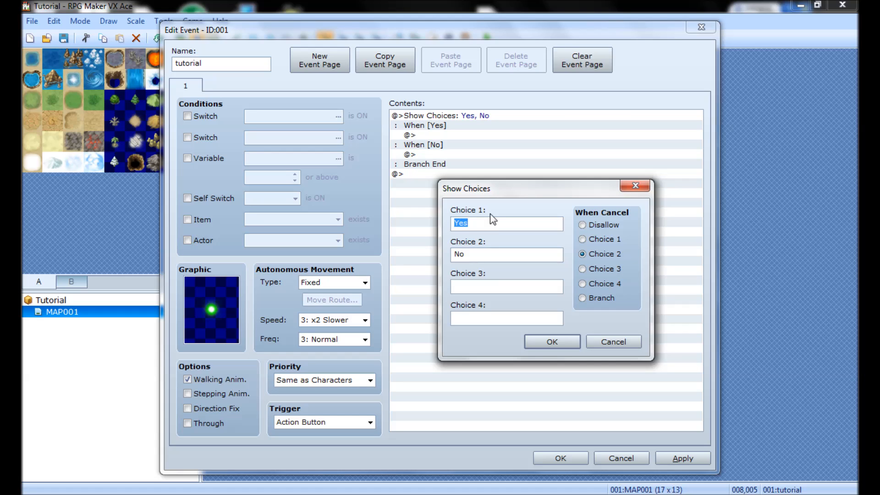
{"action": "left_click", "coordinate": [595, 343]}
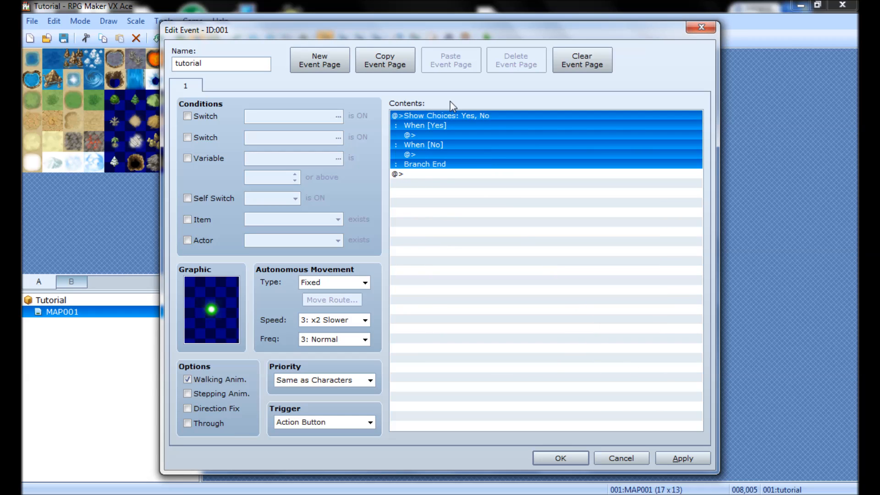
{"action": "key", "text": "Delete"}
- Try an Input Number command storing a 4-digit number in variable 0001, and discard it
{"action": "double_click", "coordinate": [423, 120]}
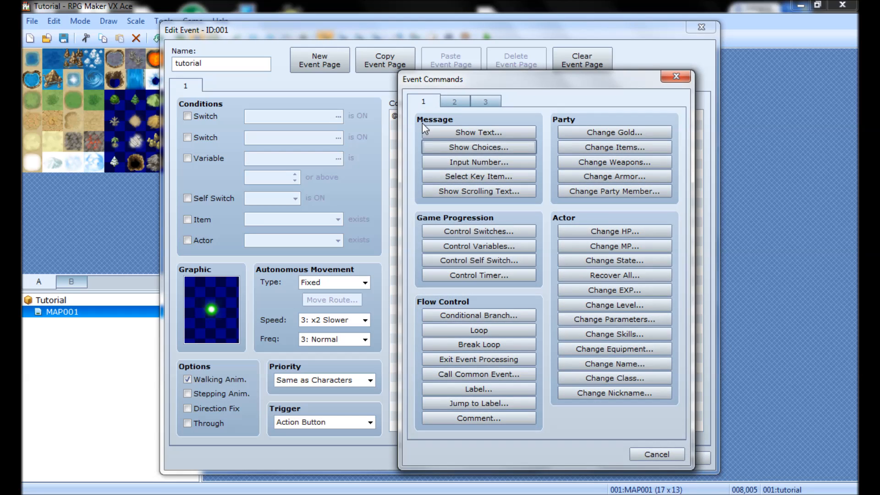
{"action": "left_click", "coordinate": [453, 163]}
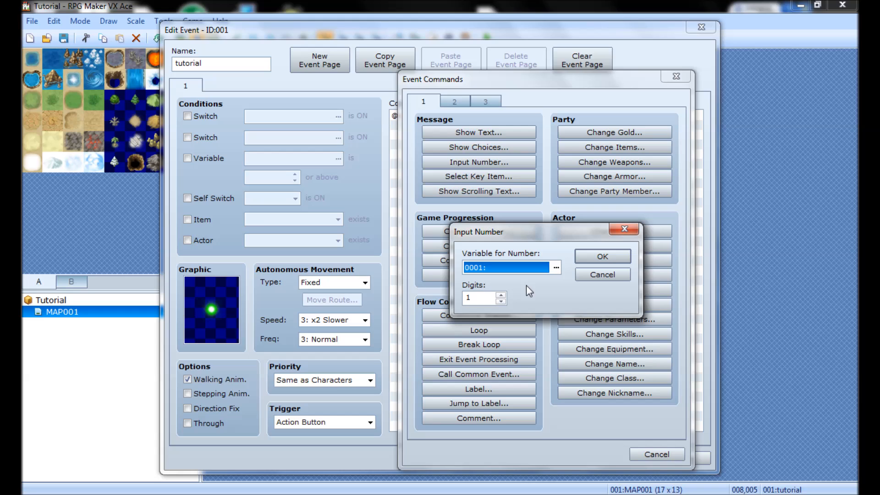
{"action": "left_click", "coordinate": [501, 295]}
{"action": "left_click", "coordinate": [501, 296]}
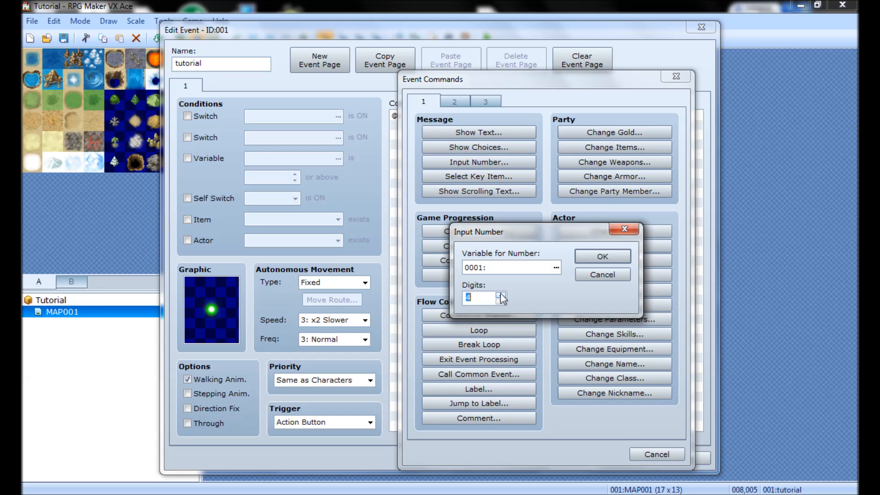
{"action": "left_click", "coordinate": [501, 295]}
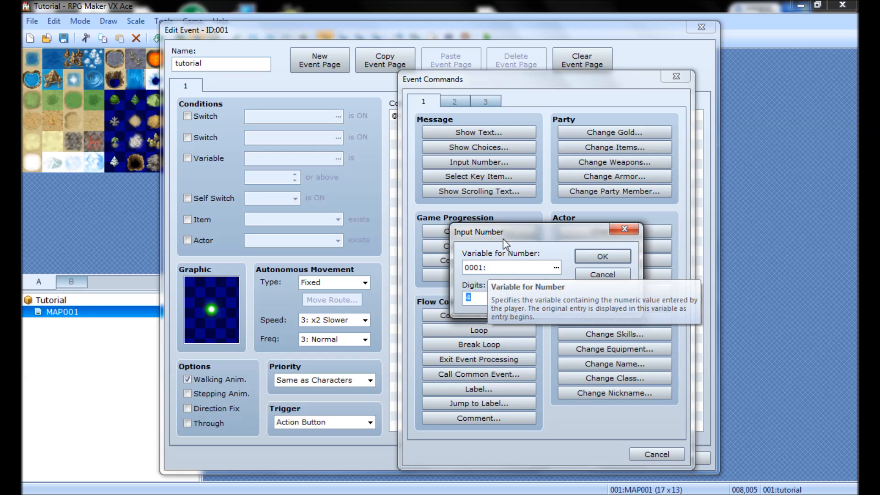
{"action": "left_click_drag", "start_coordinate": [502, 237], "coordinate": [568, 218]}
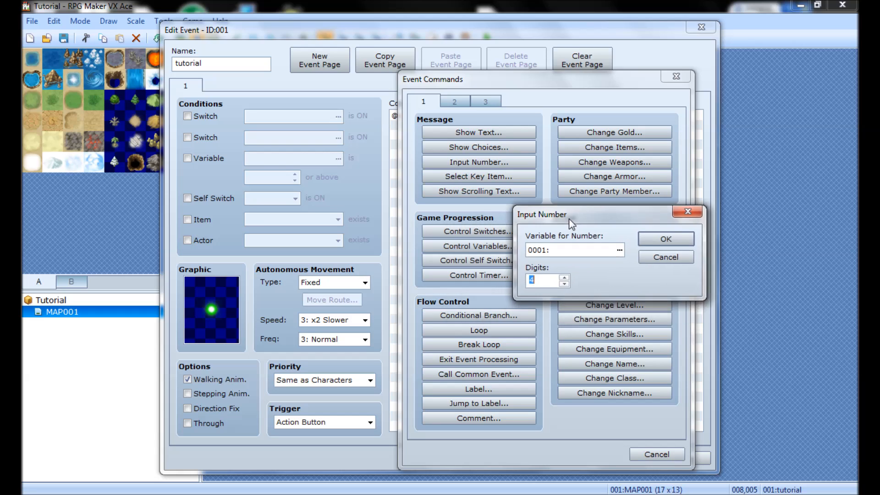
{"action": "left_click", "coordinate": [671, 260]}
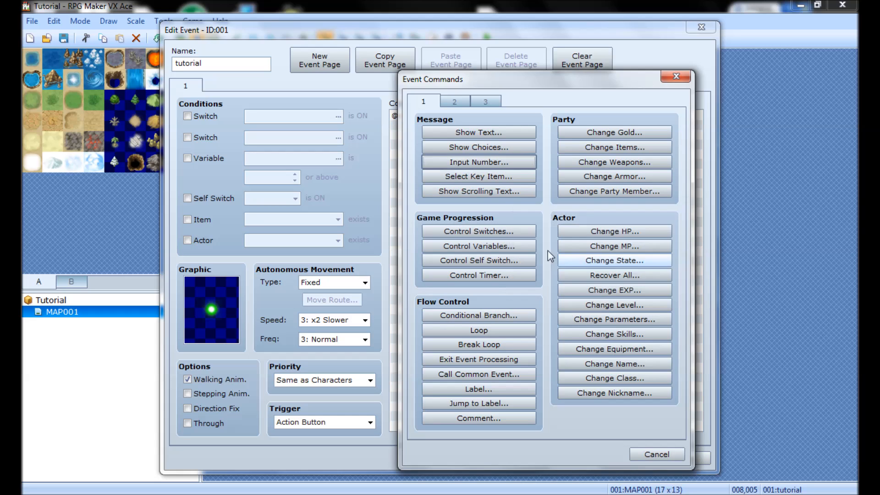
- Examine the variable setting of the Select Key Item command and close it without adding the command
{"action": "left_click", "coordinate": [478, 178]}
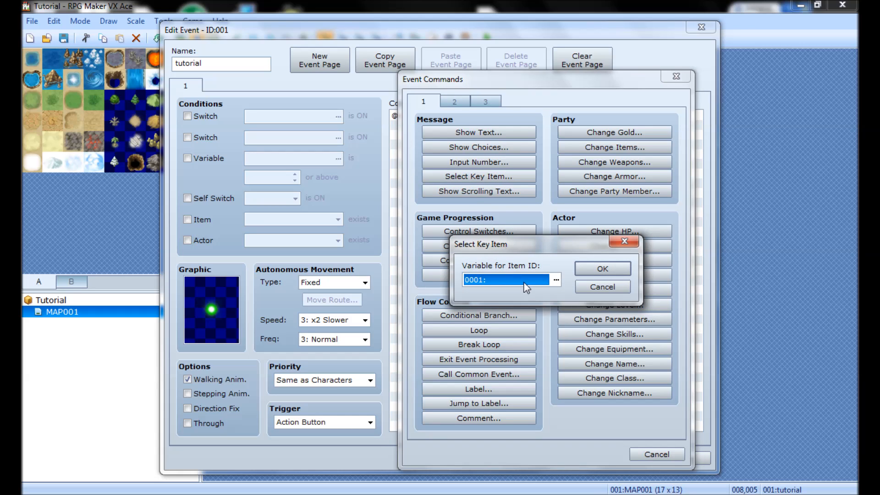
{"action": "left_click", "coordinate": [593, 287]}
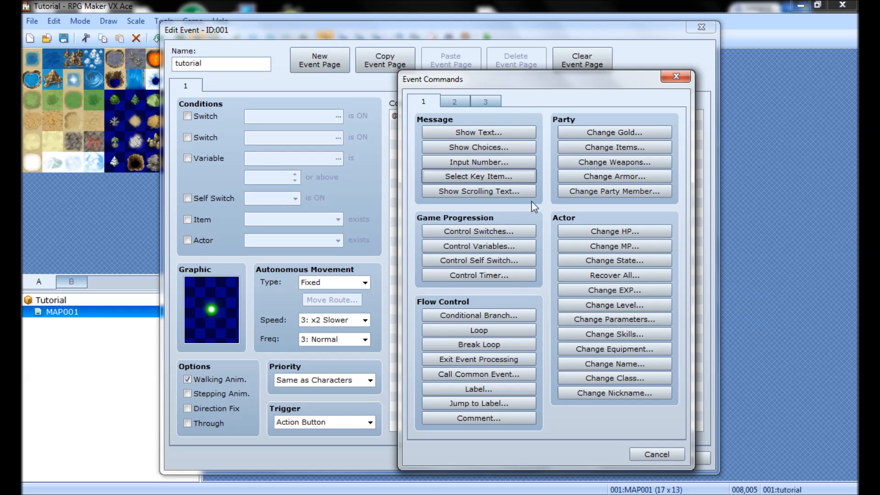
{"action": "left_click", "coordinate": [521, 177]}
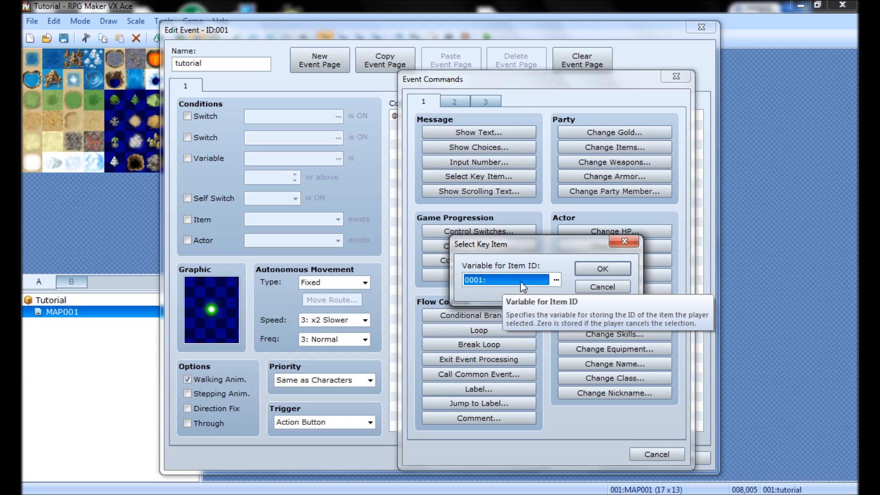
{"action": "left_click", "coordinate": [594, 287]}
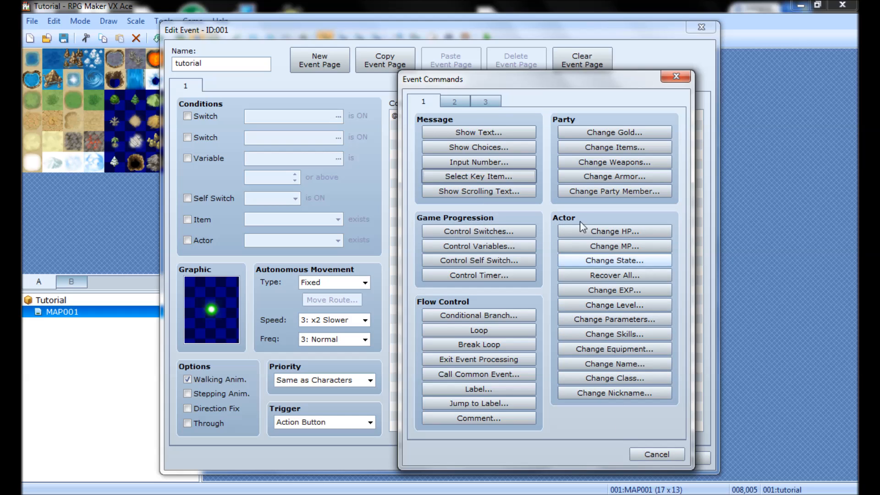
- Try raising the maximum number of switches to 500 from the Control Switches command, and discard the change
{"action": "left_click", "coordinate": [487, 232]}
{"action": "left_click", "coordinate": [513, 244]}
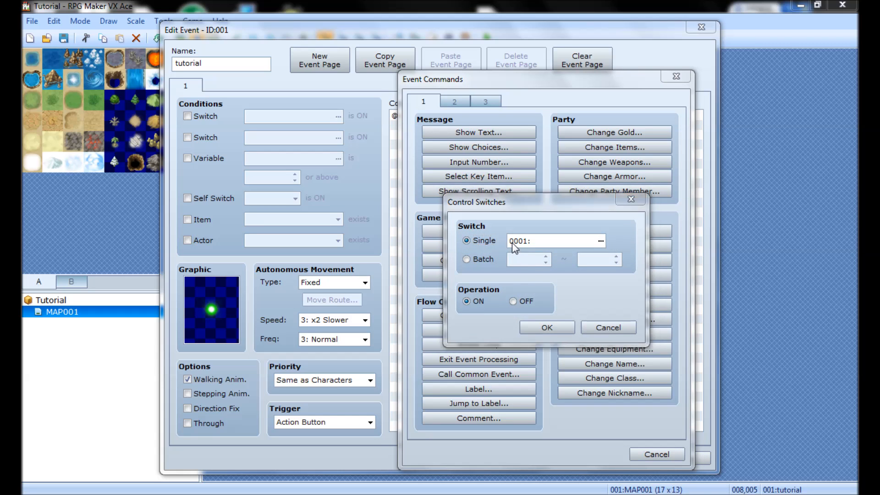
{"action": "left_click", "coordinate": [571, 242]}
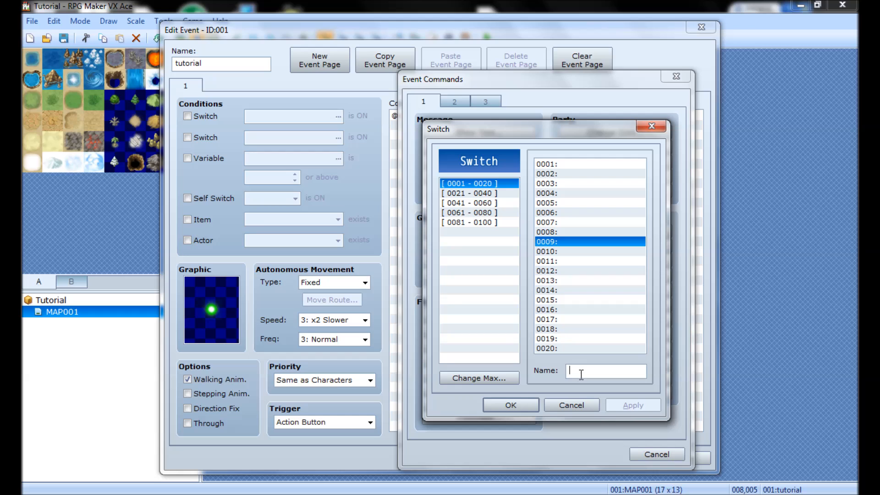
{"action": "left_click", "coordinate": [503, 381]}
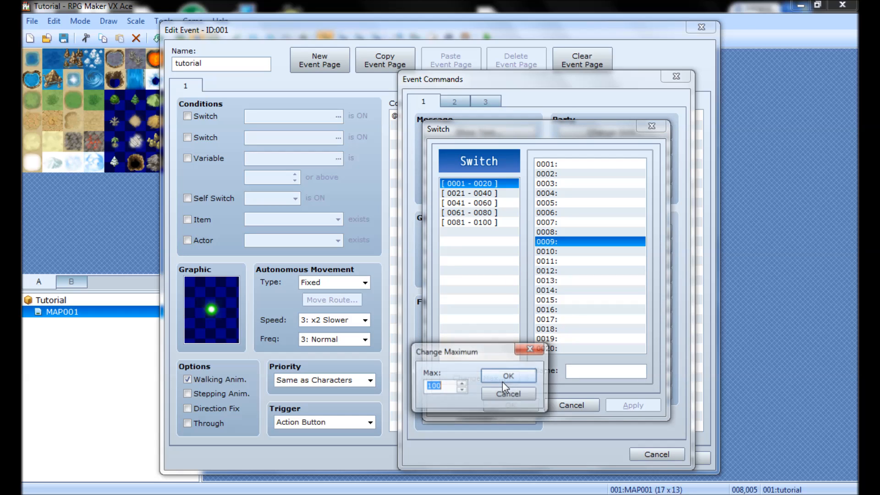
{"action": "left_click", "coordinate": [505, 392]}
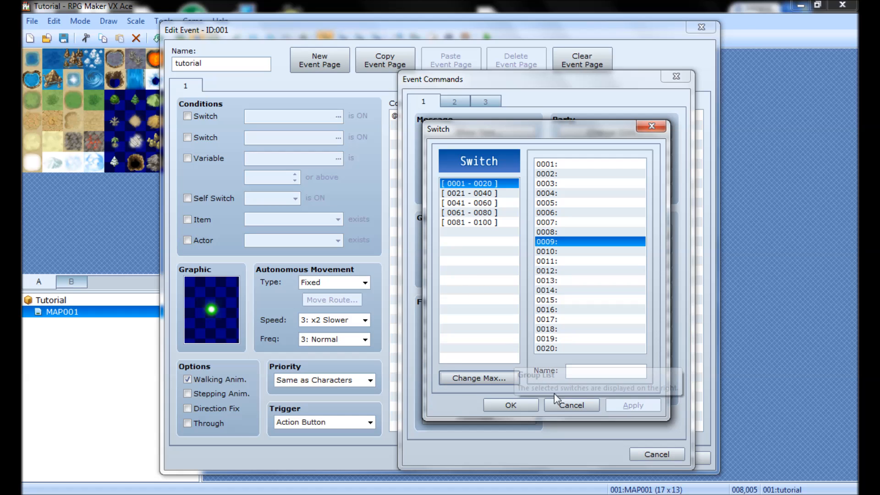
{"action": "left_click", "coordinate": [490, 376]}
{"action": "type", "text": "500"}
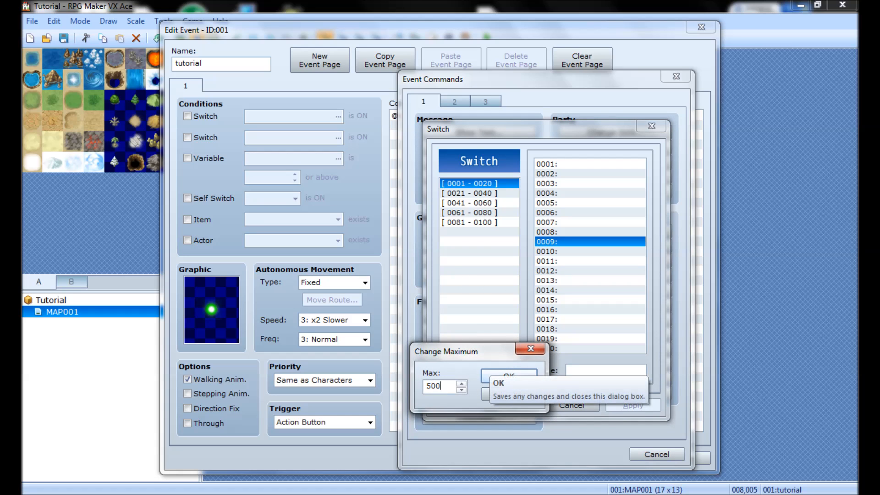
{"action": "left_click", "coordinate": [508, 374]}
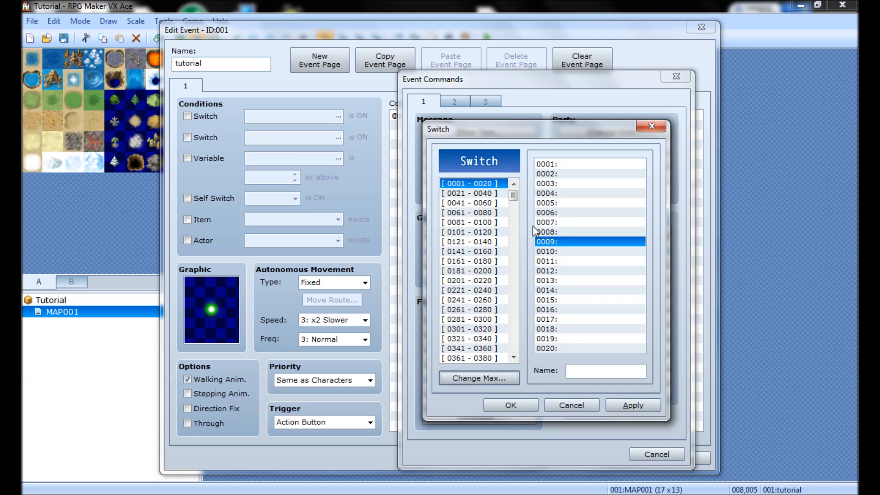
{"action": "left_click_drag", "start_coordinate": [516, 193], "coordinate": [523, 169]}
{"action": "left_click", "coordinate": [570, 406]}
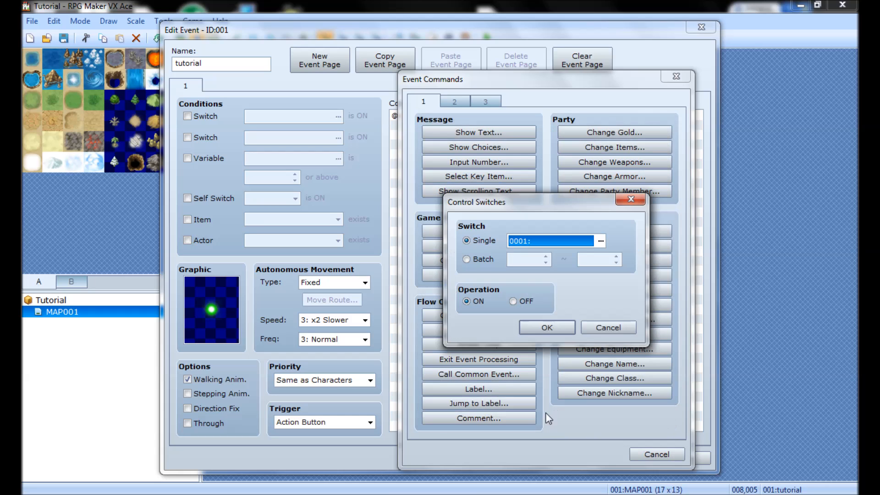
- Try a Control Switches command that turns ON the batch of switches 1 to 6, and discard it
{"action": "left_click", "coordinate": [471, 259]}
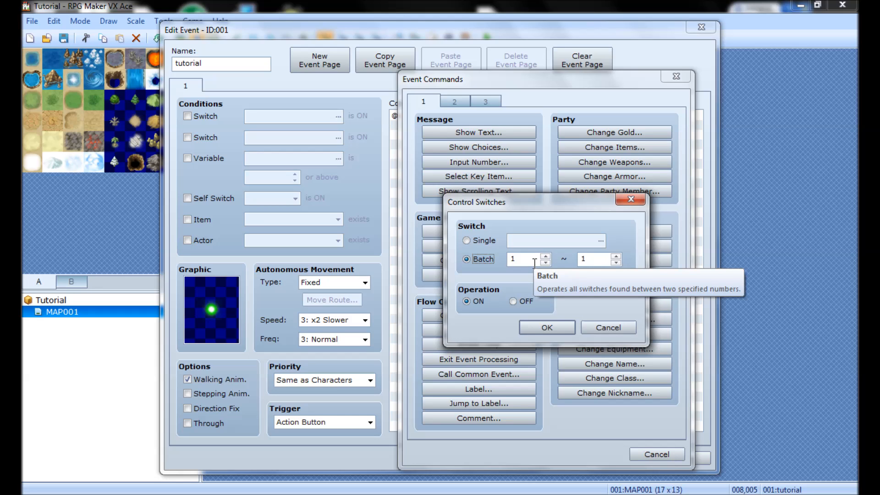
{"action": "left_click", "coordinate": [495, 244]}
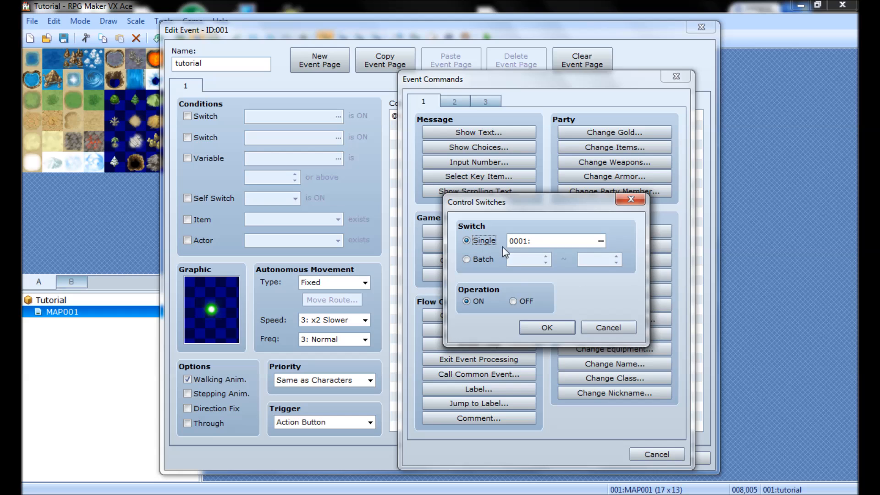
{"action": "left_click", "coordinate": [527, 245]}
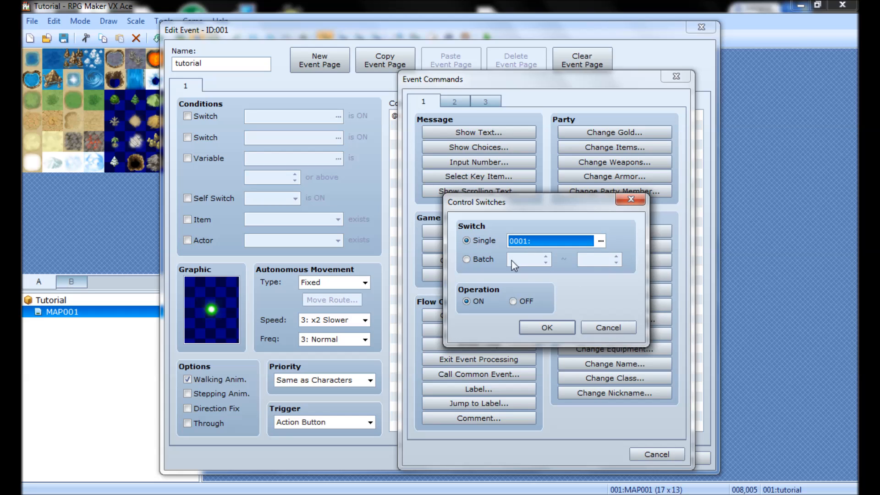
{"action": "left_click", "coordinate": [473, 259]}
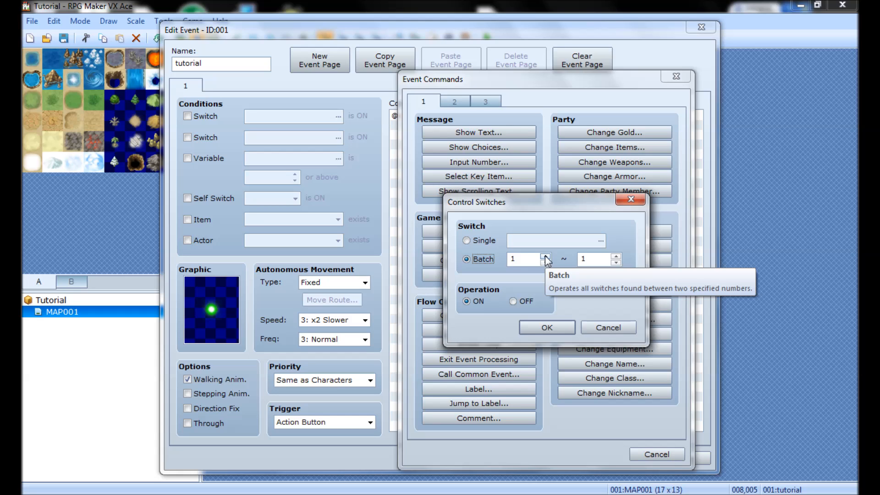
{"action": "left_click", "coordinate": [616, 258]}
{"action": "left_click", "coordinate": [616, 257]}
{"action": "left_click", "coordinate": [616, 257]}
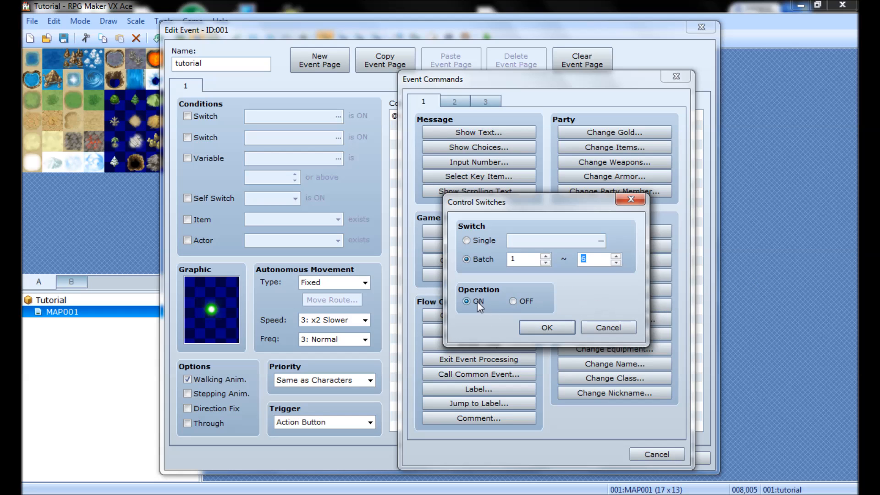
{"action": "left_click", "coordinate": [601, 331]}
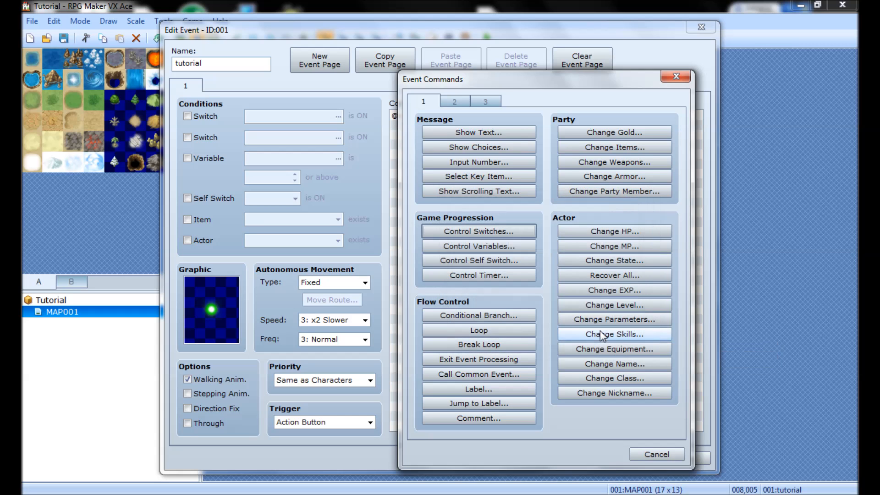
- Start a Control Variables command and view the list of variables without choosing another one
{"action": "left_click", "coordinate": [509, 246]}
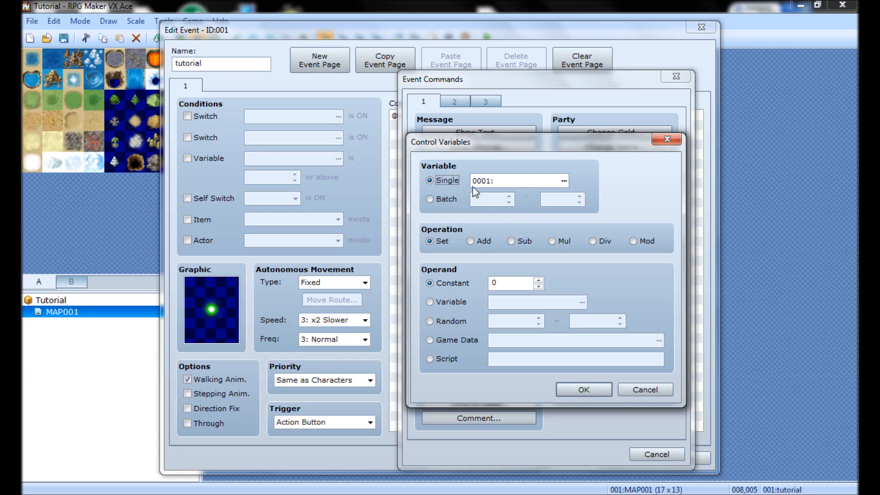
{"action": "double_click", "coordinate": [490, 182]}
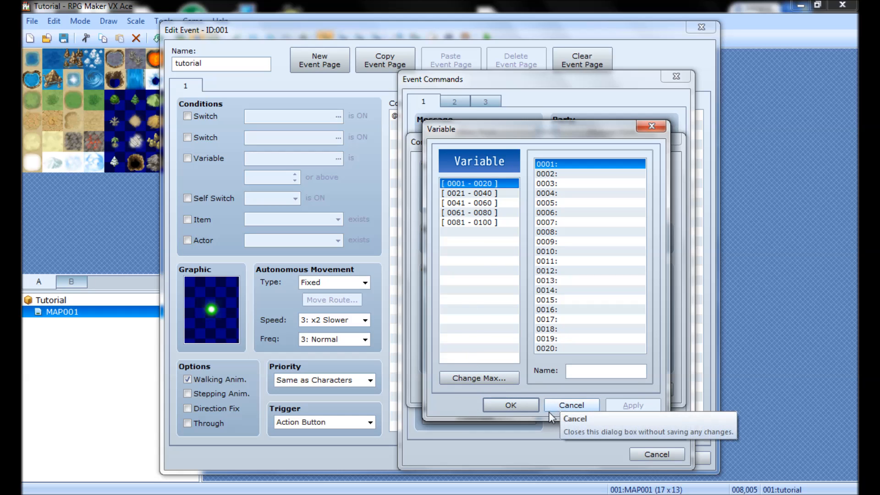
{"action": "left_click", "coordinate": [563, 405]}
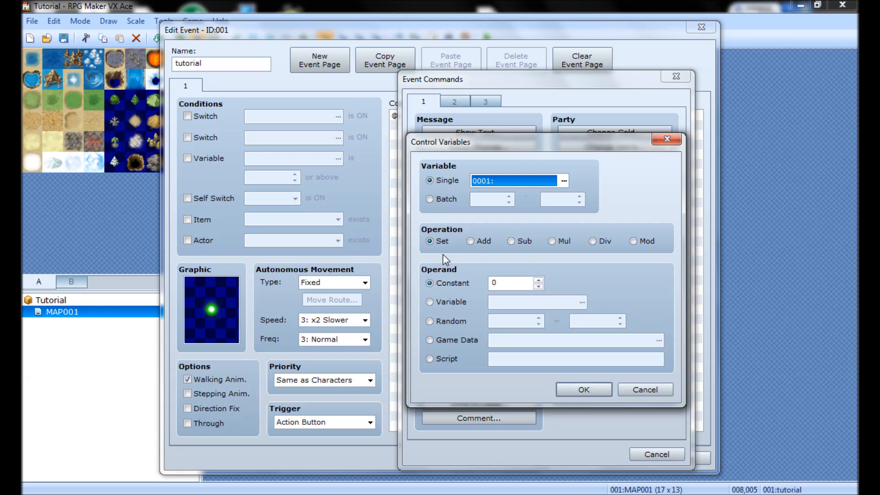
- Go through the variable operations Set, Add, Sub, Mul, Div and Mod, and return to Set
{"action": "left_click", "coordinate": [441, 242]}
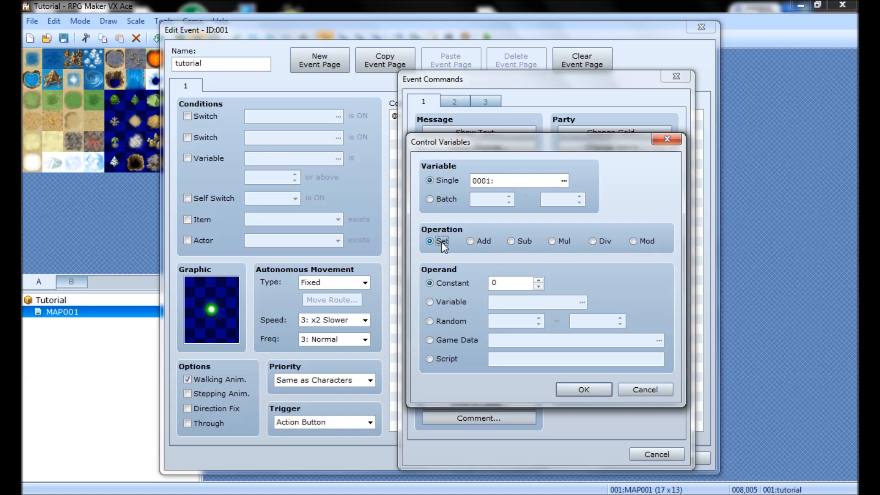
{"action": "left_click", "coordinate": [478, 241]}
{"action": "left_click", "coordinate": [528, 240]}
{"action": "left_click", "coordinate": [556, 242]}
{"action": "left_click", "coordinate": [599, 242]}
{"action": "left_click", "coordinate": [647, 242]}
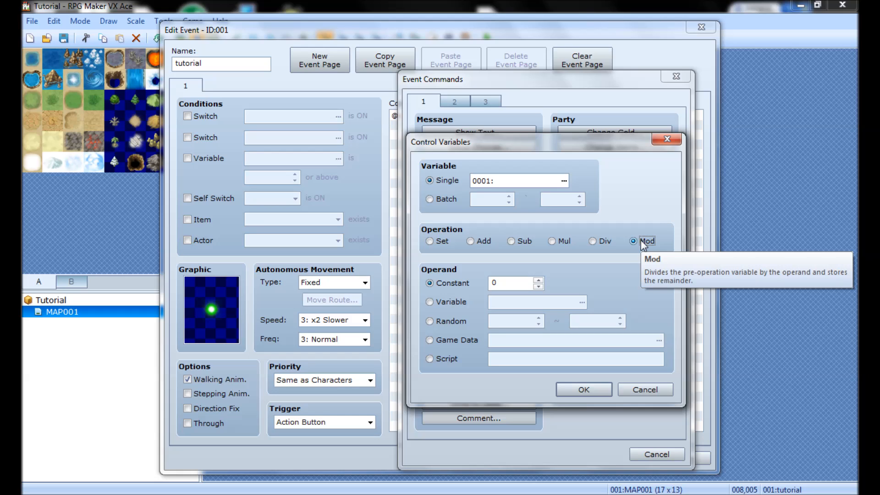
{"action": "left_click", "coordinate": [445, 246]}
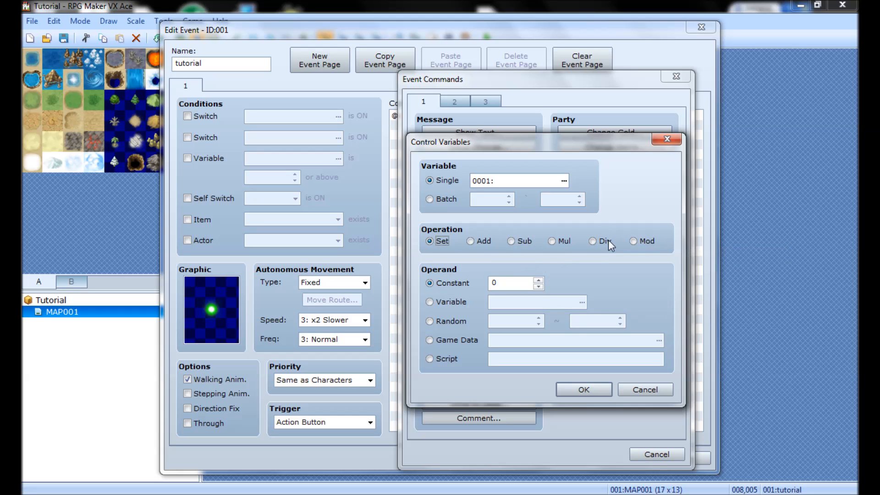
- Try adjusting the Constant operand value and switch the operand to Variable
{"action": "left_click", "coordinate": [538, 281]}
{"action": "double_click", "coordinate": [539, 286]}
{"action": "left_click", "coordinate": [442, 306]}
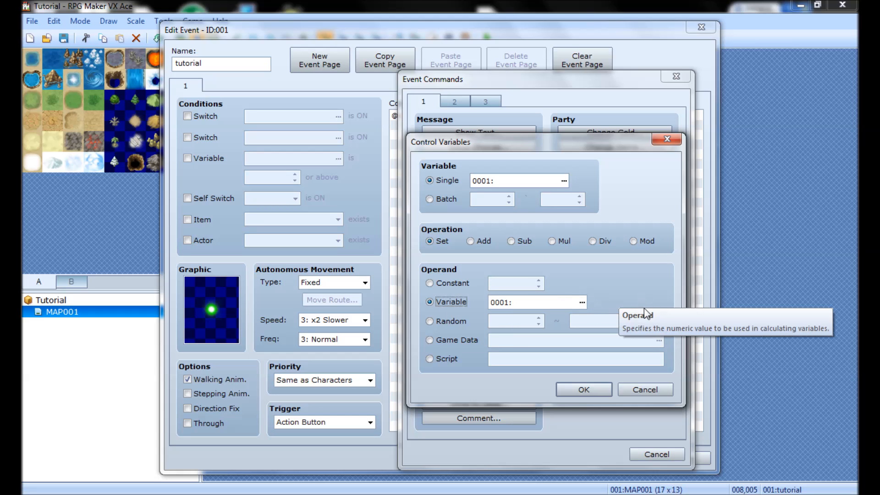
- Set the operand of the variable command to a random number from 1 to 6
{"action": "left_click", "coordinate": [460, 323]}
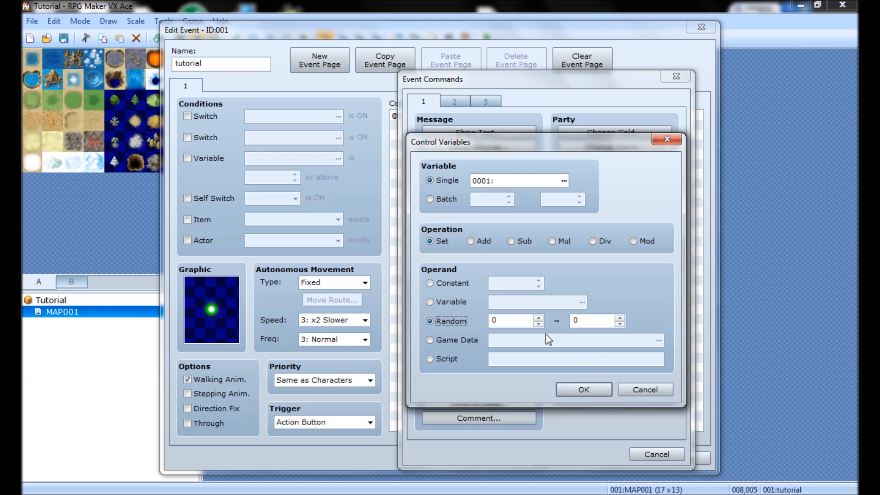
{"action": "left_click", "coordinate": [538, 319]}
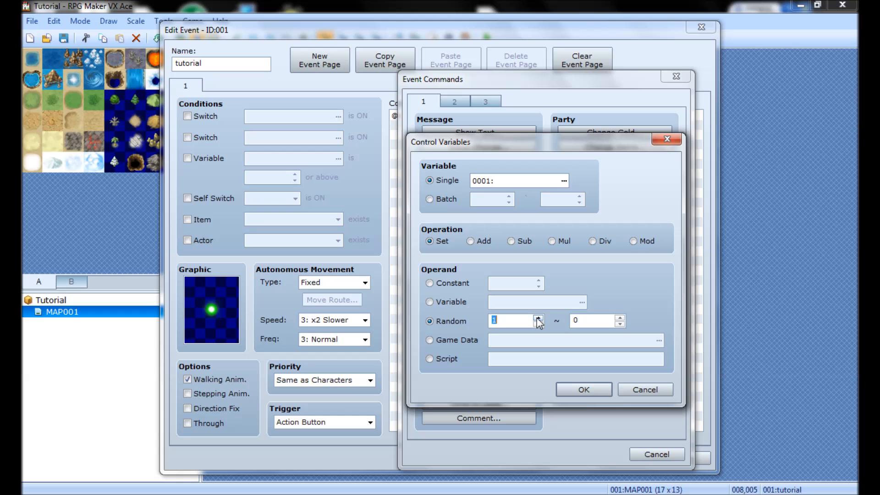
{"action": "left_click", "coordinate": [619, 318]}
{"action": "left_click", "coordinate": [620, 319]}
{"action": "left_click", "coordinate": [620, 318]}
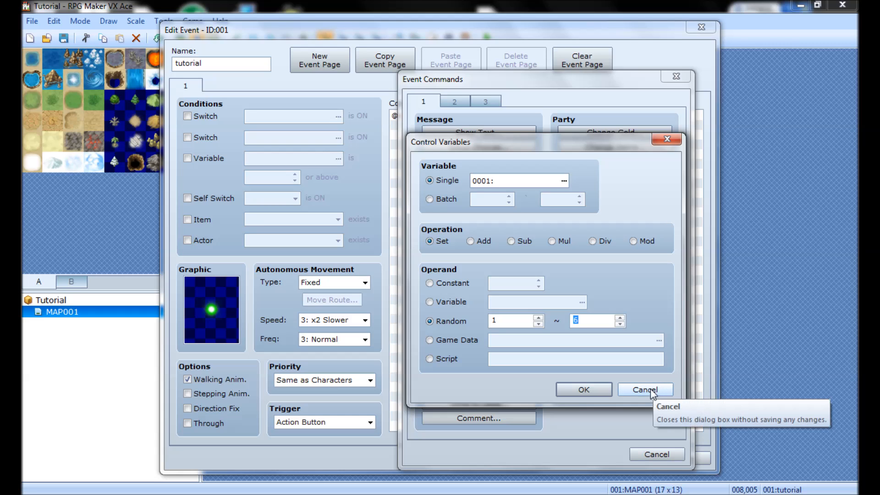
- Switch the operand to Game Data and go through its sources from Item, Weapon and Armor down to Party and Other
{"action": "left_click", "coordinate": [432, 340]}
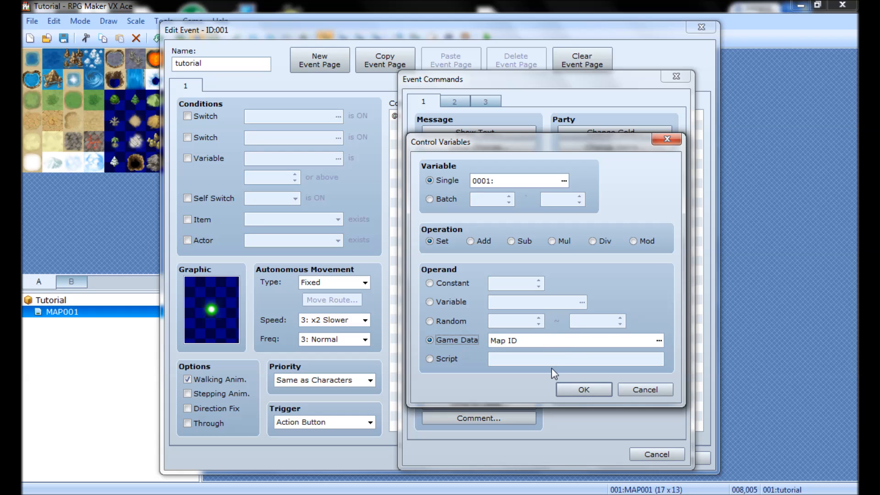
{"action": "left_click", "coordinate": [646, 339]}
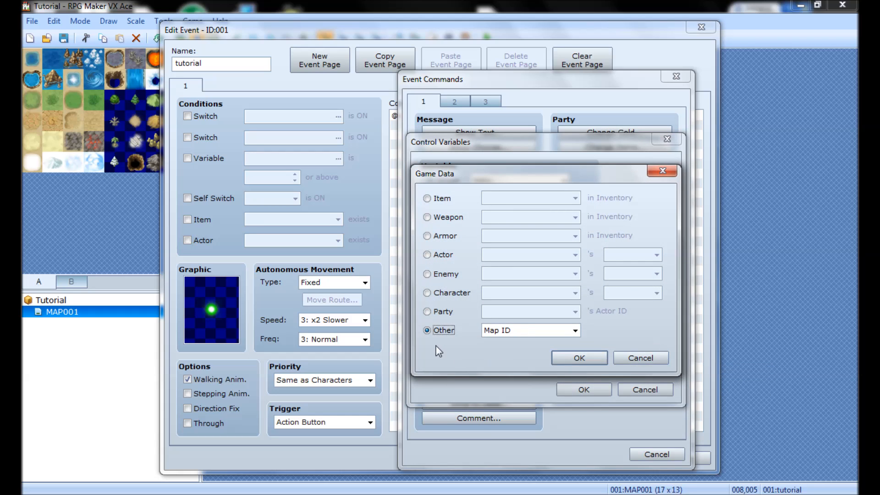
{"action": "left_click", "coordinate": [440, 198]}
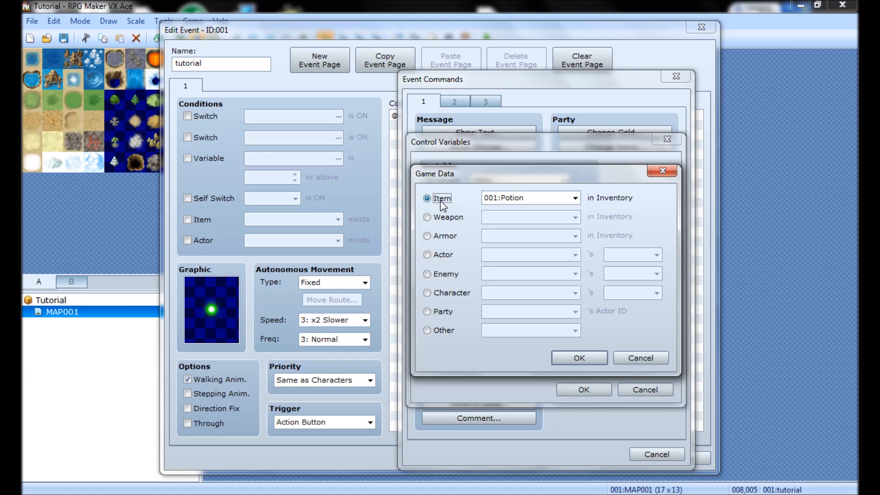
{"action": "left_click", "coordinate": [444, 220]}
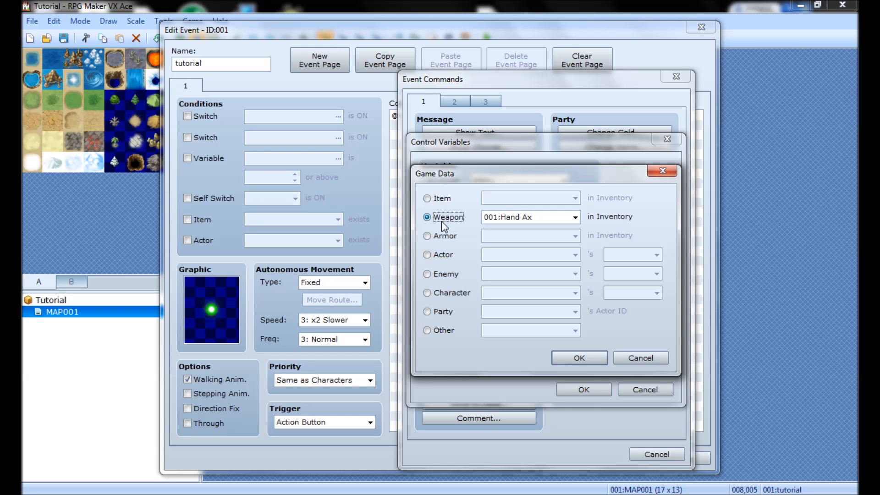
{"action": "left_click", "coordinate": [443, 236]}
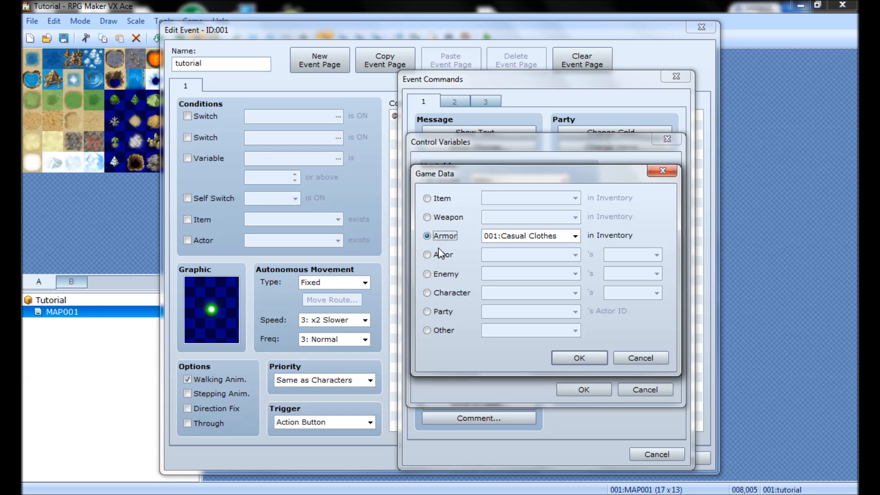
{"action": "left_click", "coordinate": [441, 256]}
{"action": "left_click", "coordinate": [442, 274]}
{"action": "left_click", "coordinate": [441, 294]}
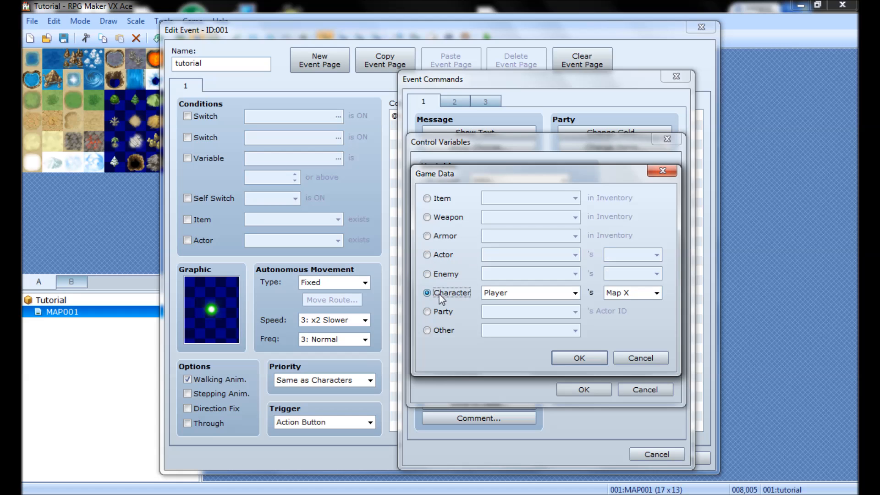
{"action": "left_click", "coordinate": [442, 312]}
{"action": "left_click", "coordinate": [443, 329]}
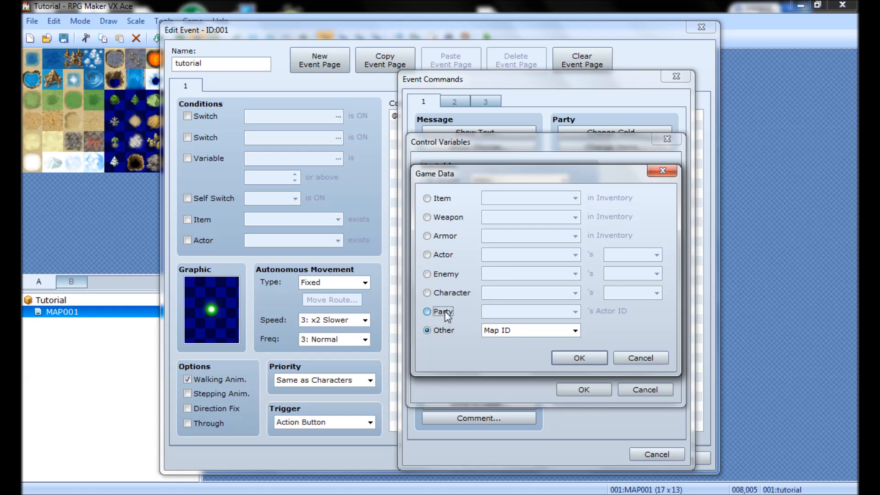
- Examine the Party and Character sources of the game data operand, including the character choices and their Map X to Screen Y properties
{"action": "left_click", "coordinate": [445, 313]}
{"action": "left_click", "coordinate": [450, 294]}
{"action": "left_click", "coordinate": [636, 296]}
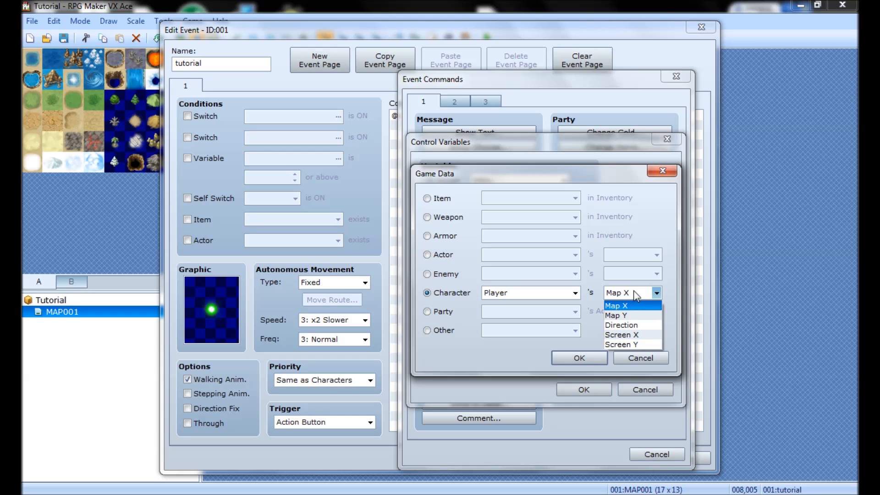
{"action": "left_click", "coordinate": [633, 290]}
{"action": "left_click", "coordinate": [565, 297]}
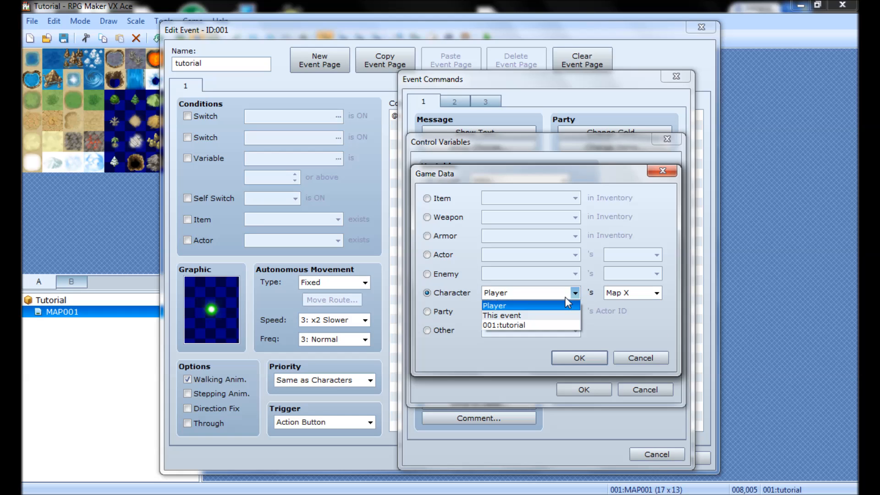
{"action": "left_click", "coordinate": [566, 298]}
{"action": "left_click", "coordinate": [622, 294]}
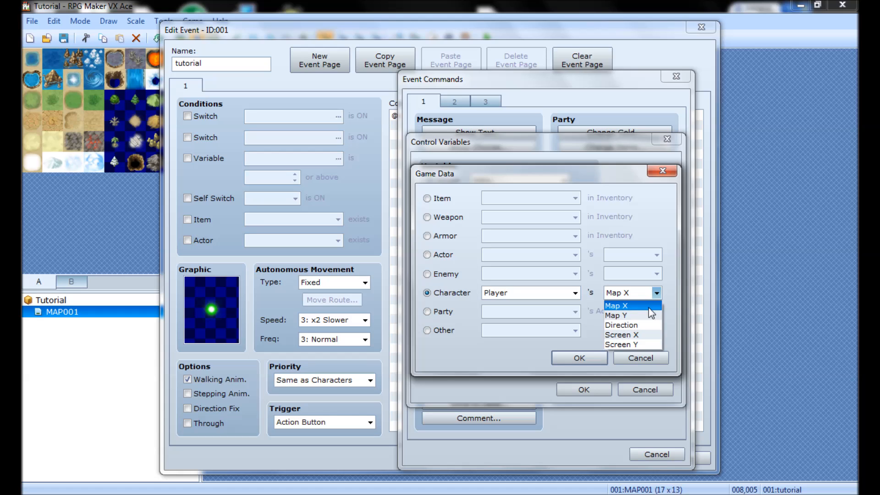
{"action": "left_click", "coordinate": [669, 223]}
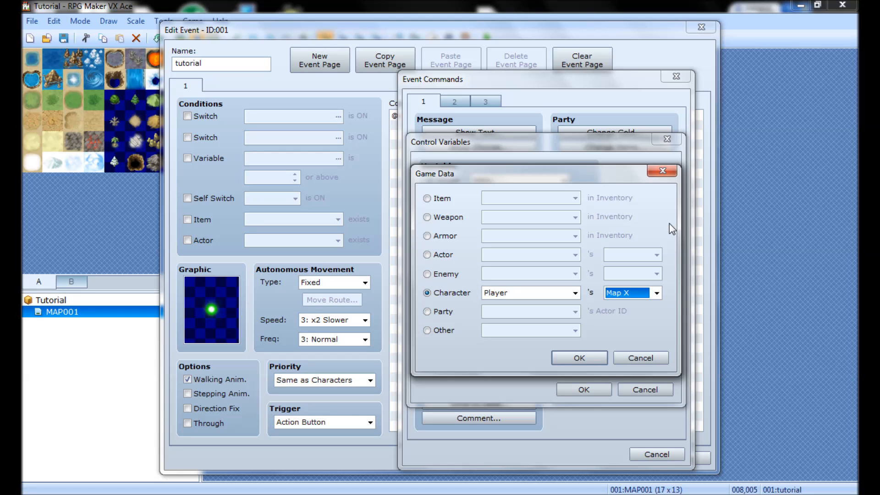
- Examine which stats the Enemy and Actor sources offer for the game data operand
{"action": "left_click", "coordinate": [445, 274]}
{"action": "left_click", "coordinate": [612, 275]}
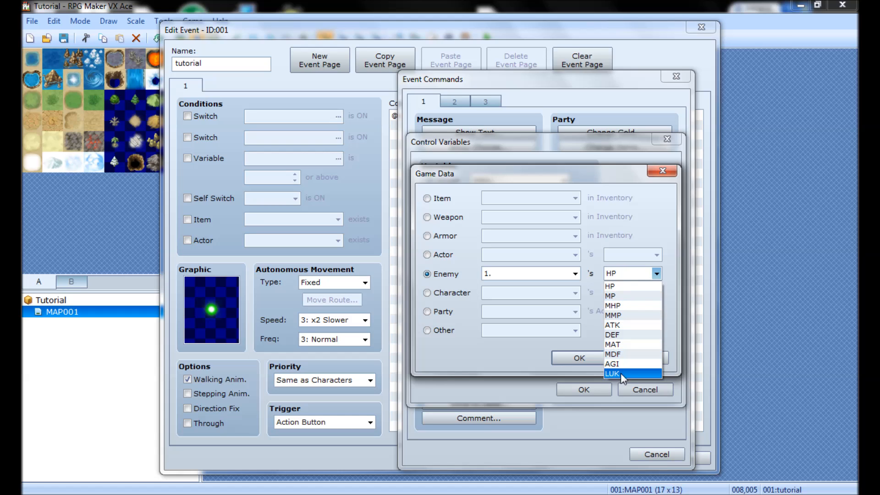
{"action": "left_click", "coordinate": [531, 355]}
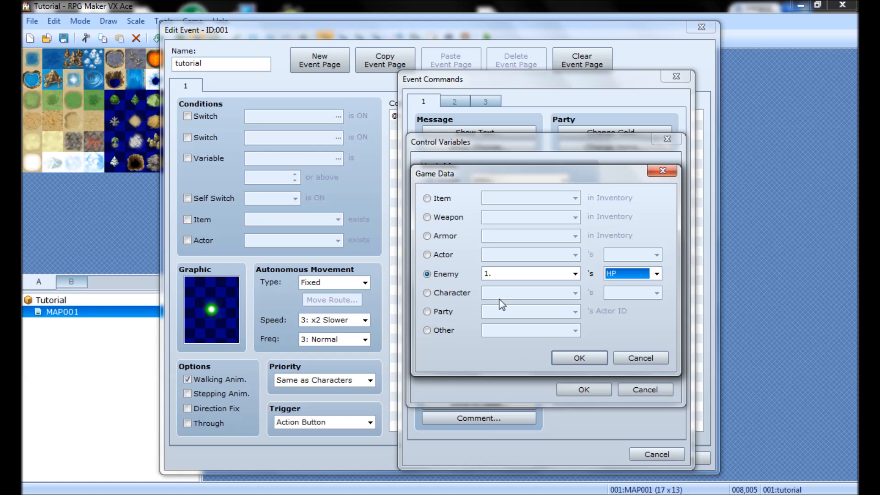
{"action": "left_click", "coordinate": [430, 255]}
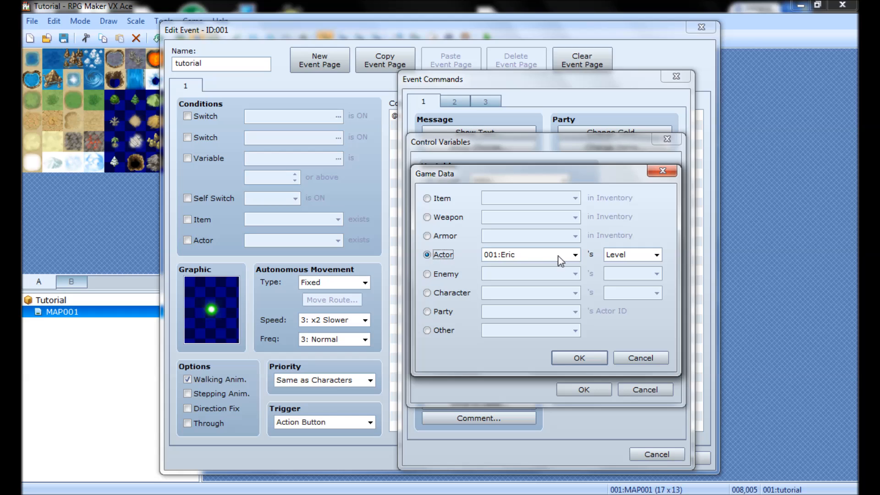
{"action": "left_click", "coordinate": [612, 257]}
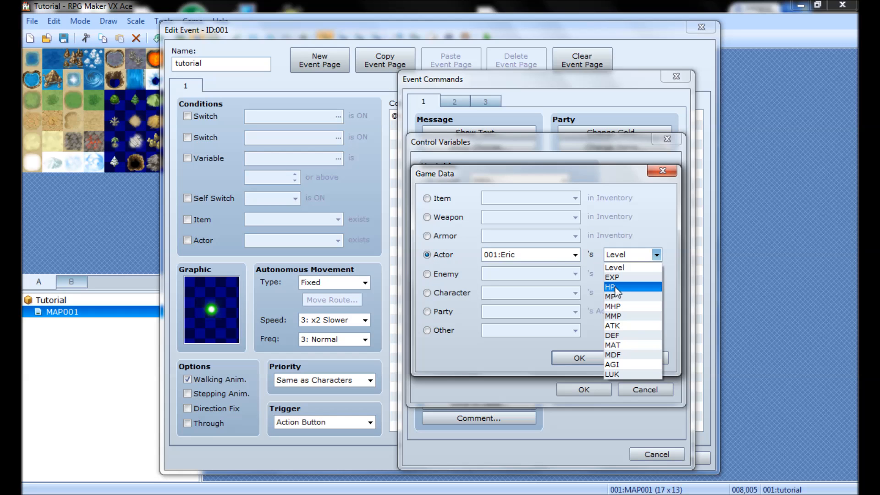
{"action": "left_click", "coordinate": [493, 364]}
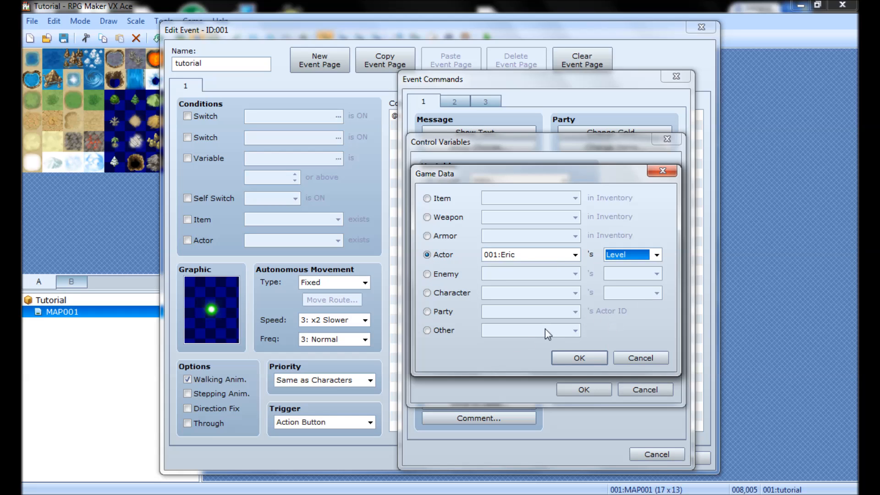
- Examine the values under the Other source, from Map ID to Battle Count, and leave Game Data without applying a choice
{"action": "left_click", "coordinate": [439, 330]}
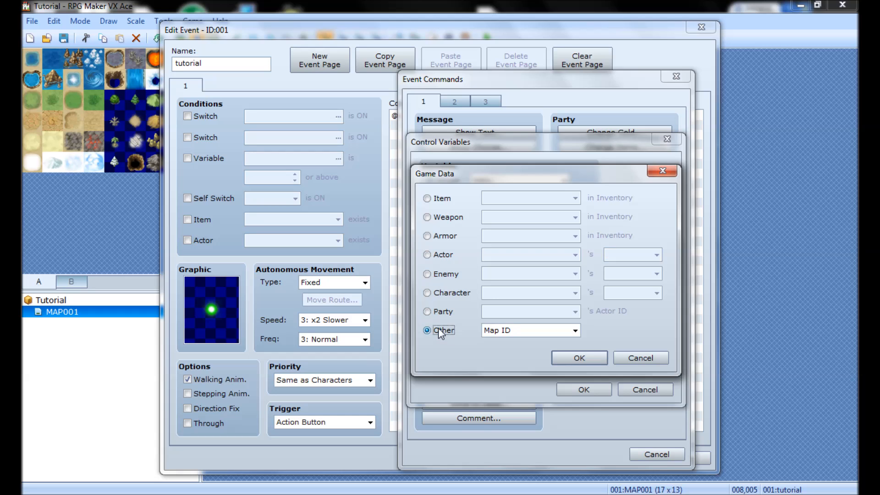
{"action": "left_click", "coordinate": [525, 332]}
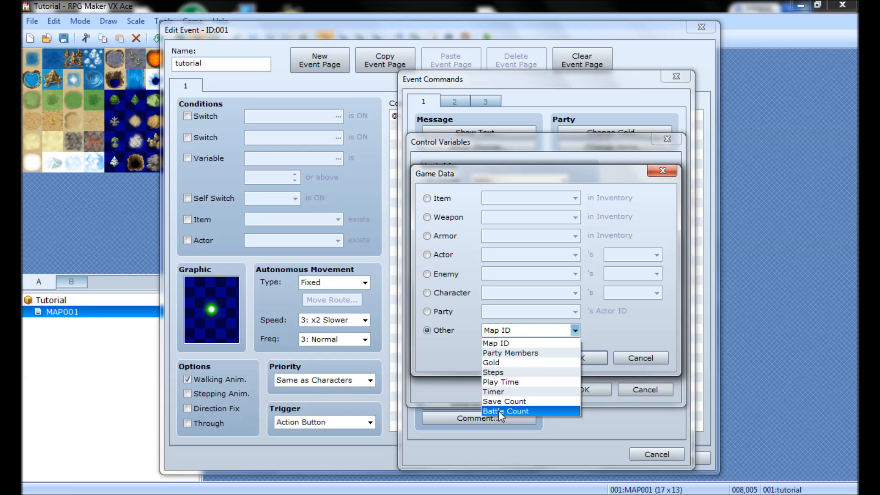
{"action": "left_click", "coordinate": [455, 351]}
{"action": "left_click", "coordinate": [640, 358]}
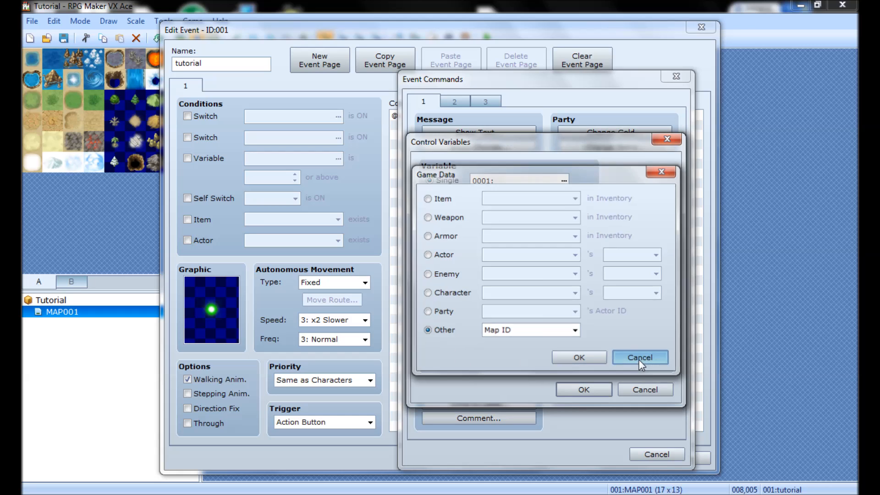
- Look at the Script operand and its entry field, and cancel the Control Variables command
{"action": "left_click", "coordinate": [455, 358]}
{"action": "left_click", "coordinate": [509, 359]}
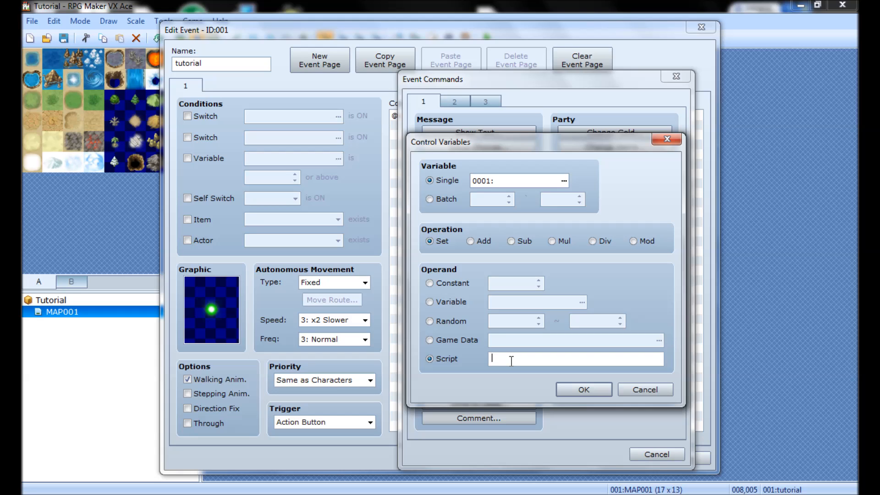
{"action": "left_click", "coordinate": [640, 391]}
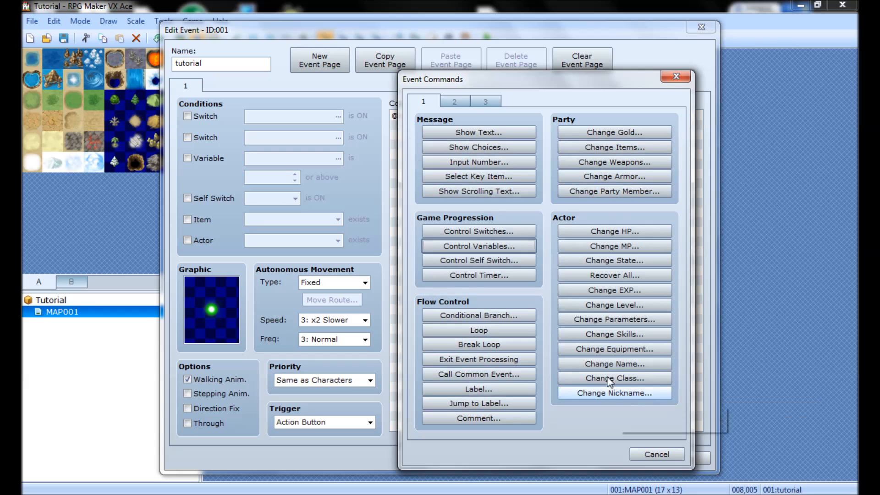
- Examine the Control Self Switch letters and the Control Timer settings, leaving both commands without adding them
{"action": "left_click", "coordinate": [497, 263]}
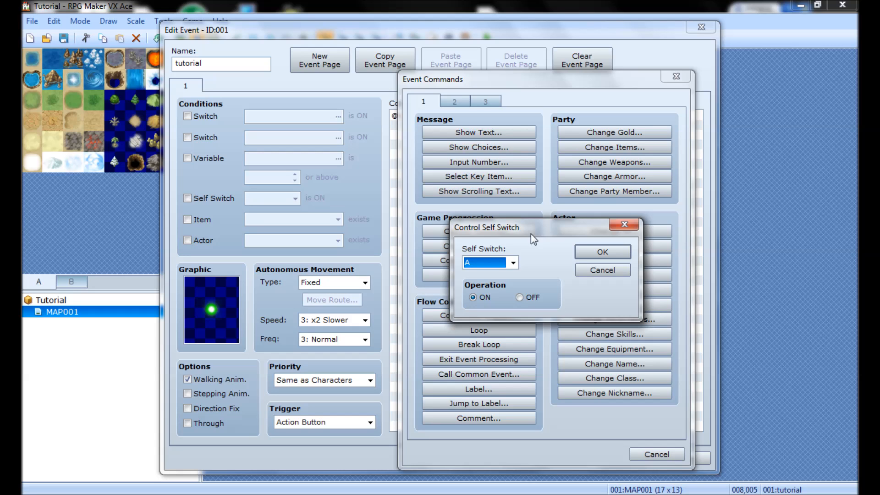
{"action": "left_click", "coordinate": [510, 263]}
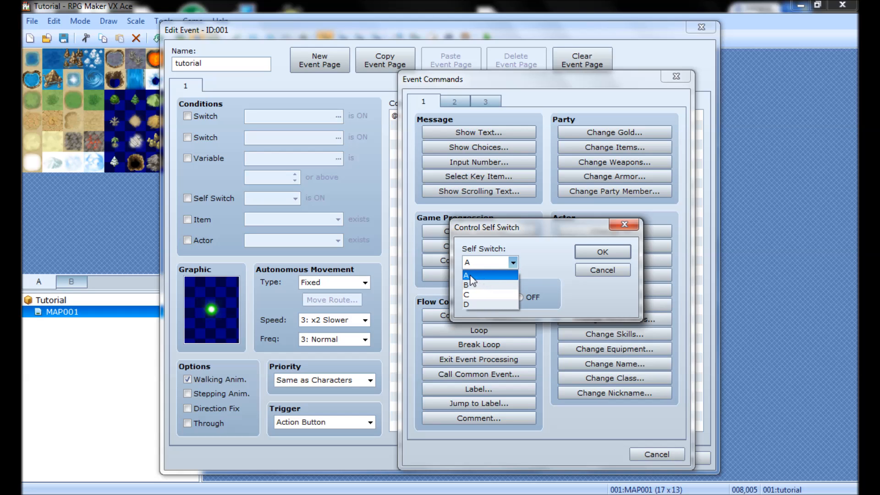
{"action": "left_click", "coordinate": [528, 256]}
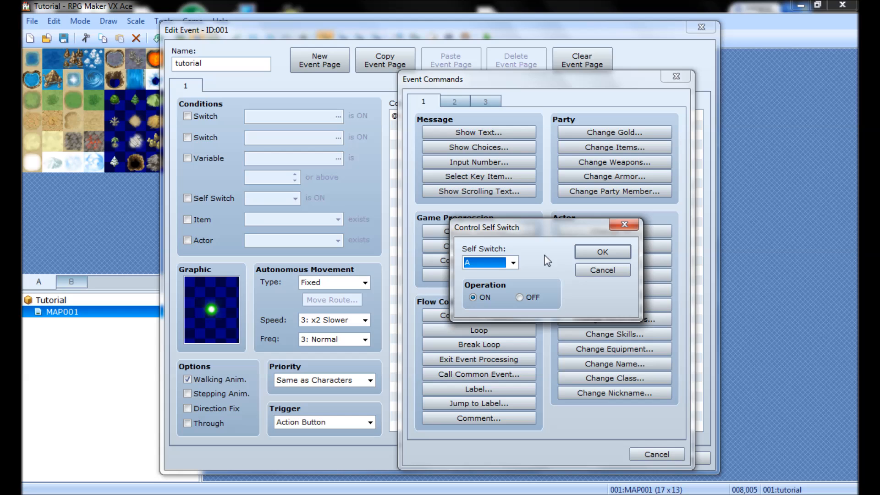
{"action": "left_click", "coordinate": [588, 270]}
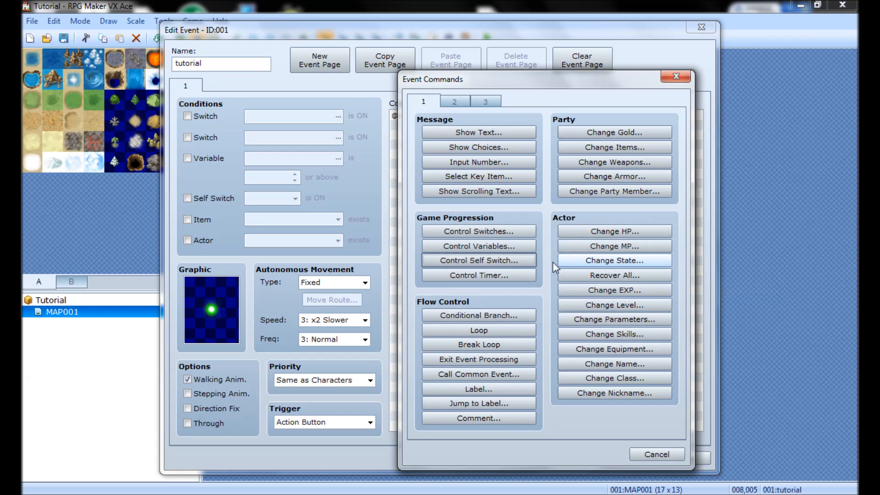
{"action": "left_click", "coordinate": [482, 279]}
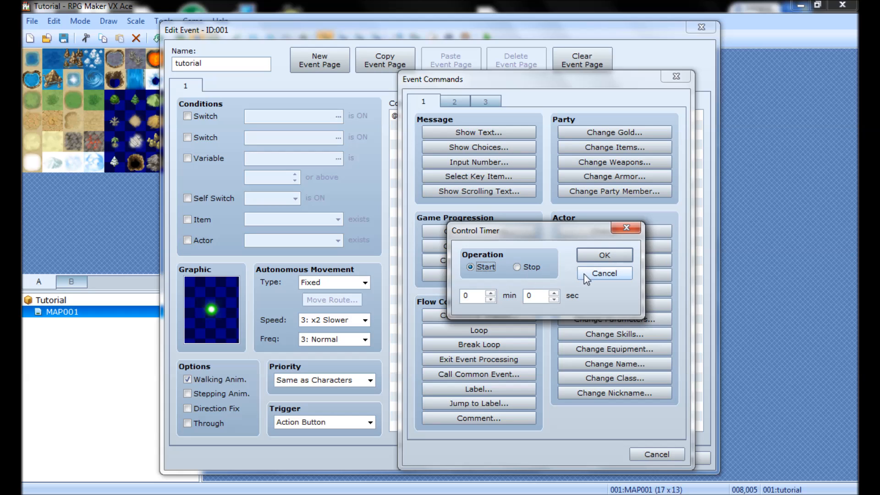
{"action": "left_click", "coordinate": [603, 274]}
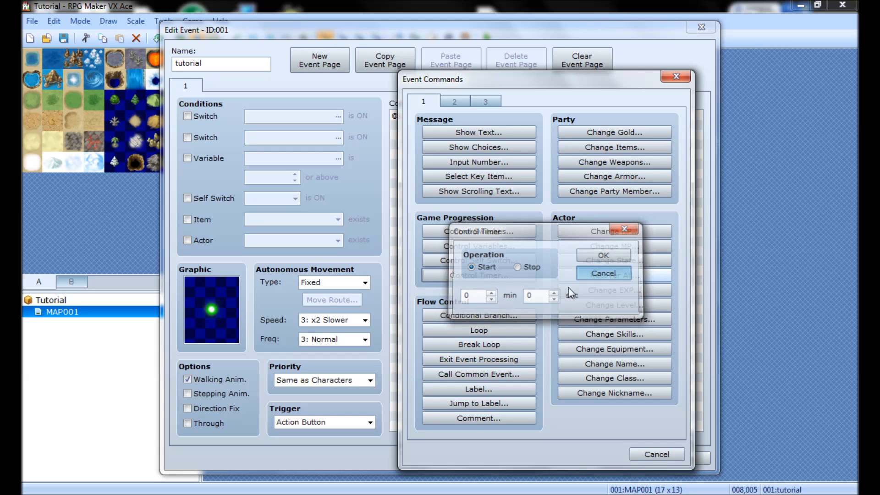
- Open a Conditional Branch command and examine its Switch, Variable, Self Switch and Timer conditions, including the variable comparison options
{"action": "left_click", "coordinate": [477, 316]}
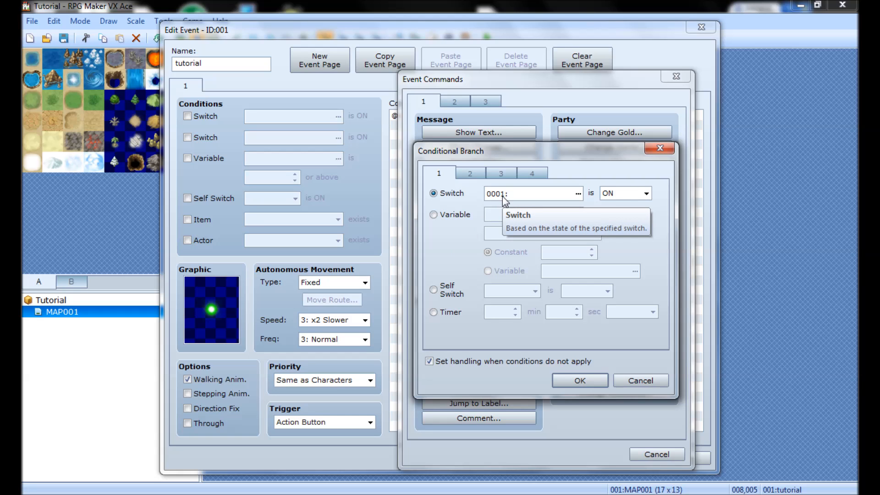
{"action": "left_click", "coordinate": [455, 215]}
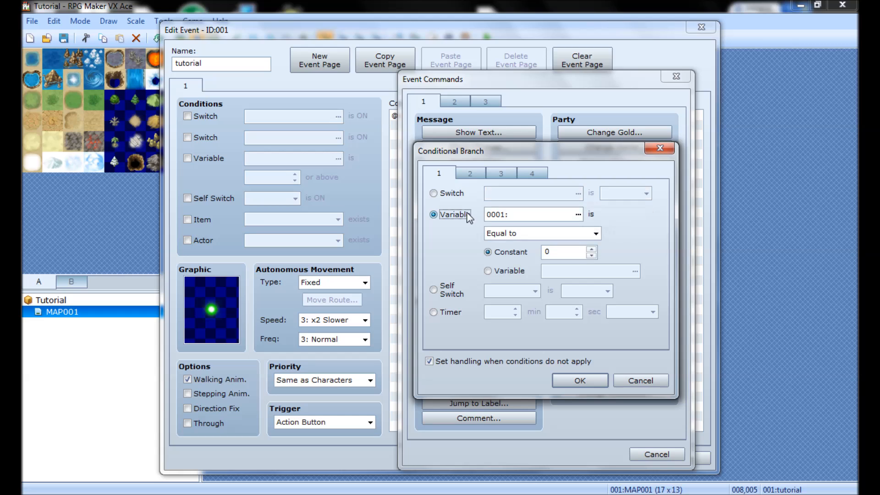
{"action": "left_click", "coordinate": [500, 235]}
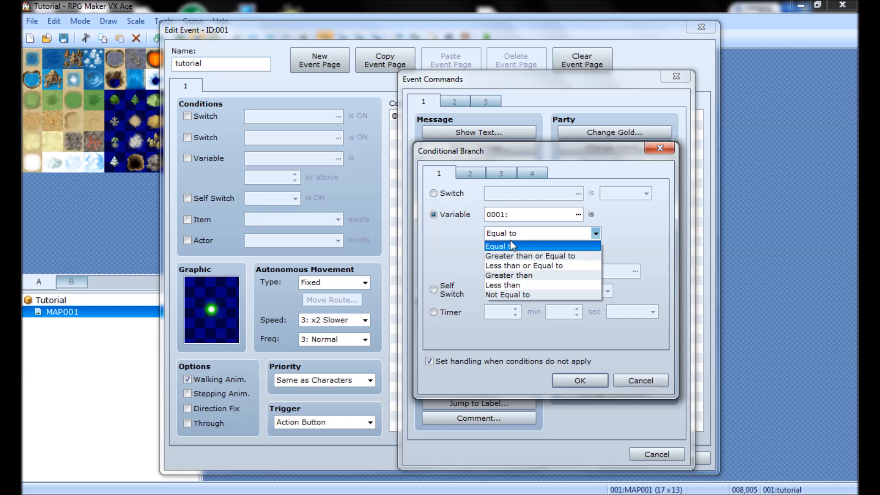
{"action": "left_click", "coordinate": [464, 235]}
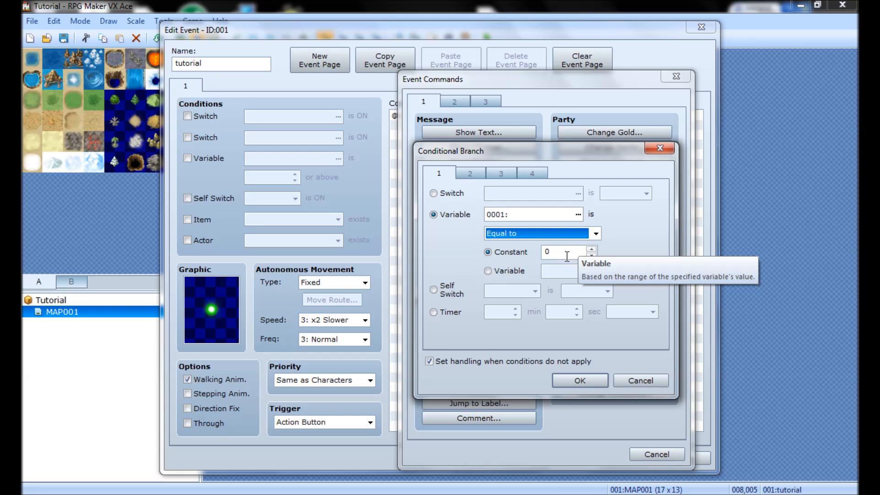
{"action": "left_click", "coordinate": [433, 291]}
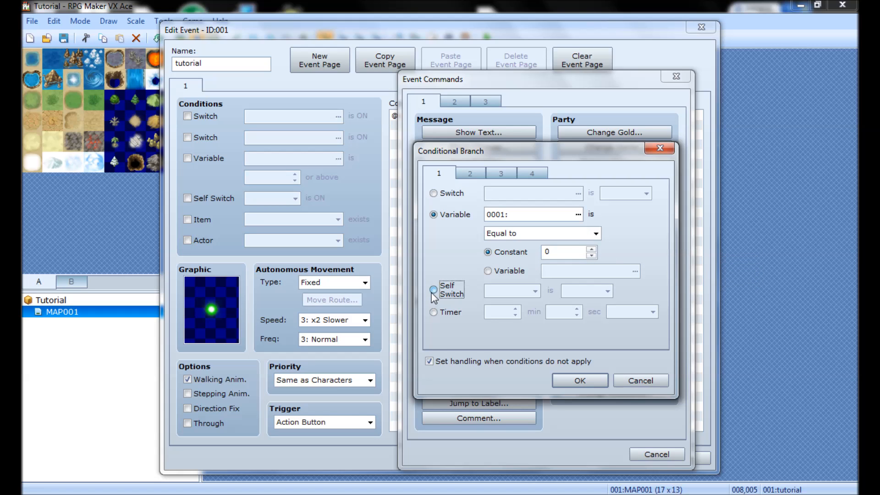
{"action": "left_click", "coordinate": [449, 312]}
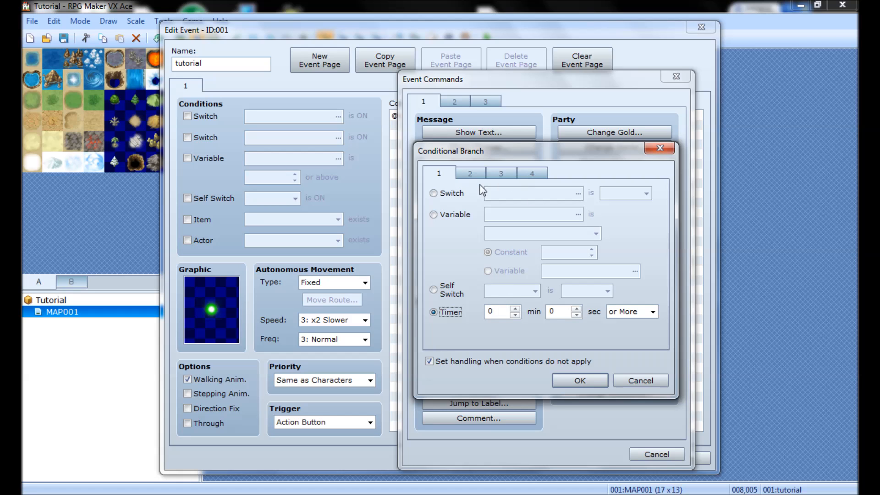
- Go through the branch's Actor conditions Class, Skill, Weapon and State, and return to In the Party
{"action": "left_click", "coordinate": [462, 175]}
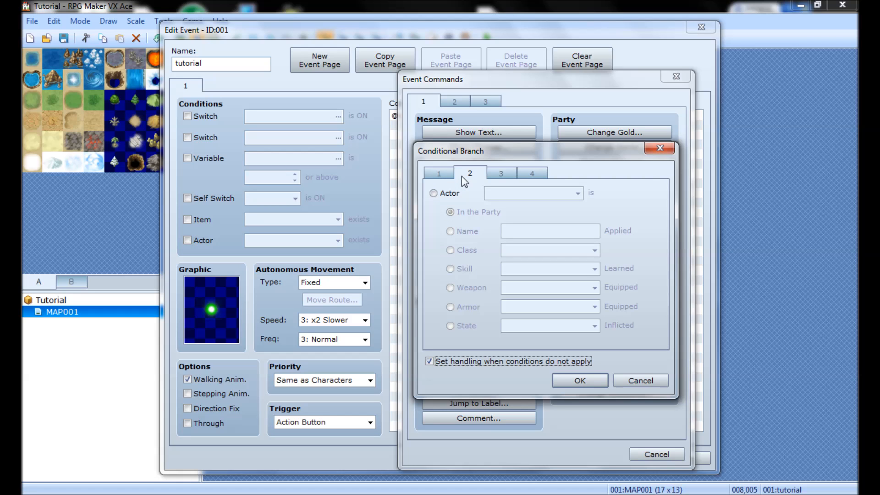
{"action": "left_click", "coordinate": [433, 193]}
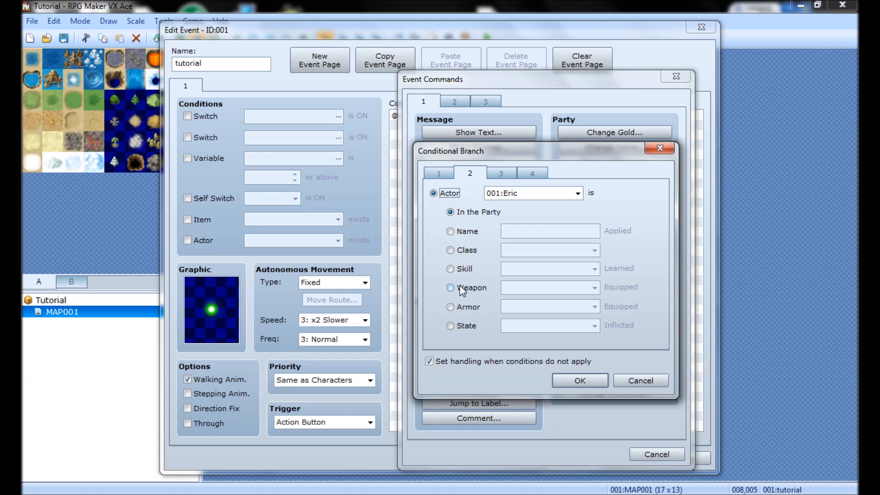
{"action": "left_click", "coordinate": [451, 251]}
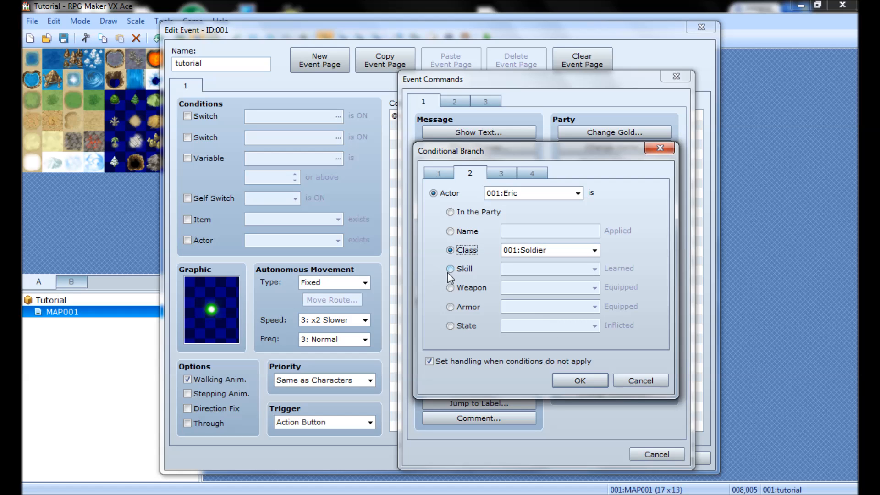
{"action": "left_click", "coordinate": [451, 271]}
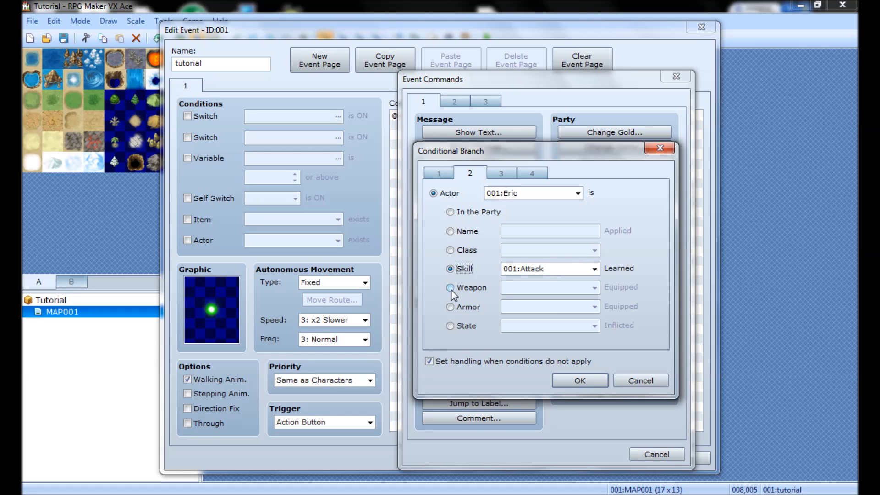
{"action": "left_click", "coordinate": [451, 289]}
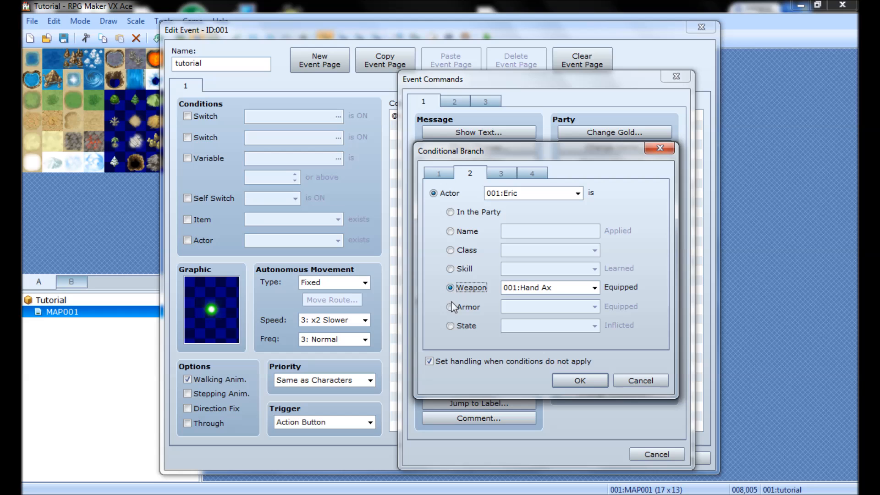
{"action": "left_click", "coordinate": [451, 326]}
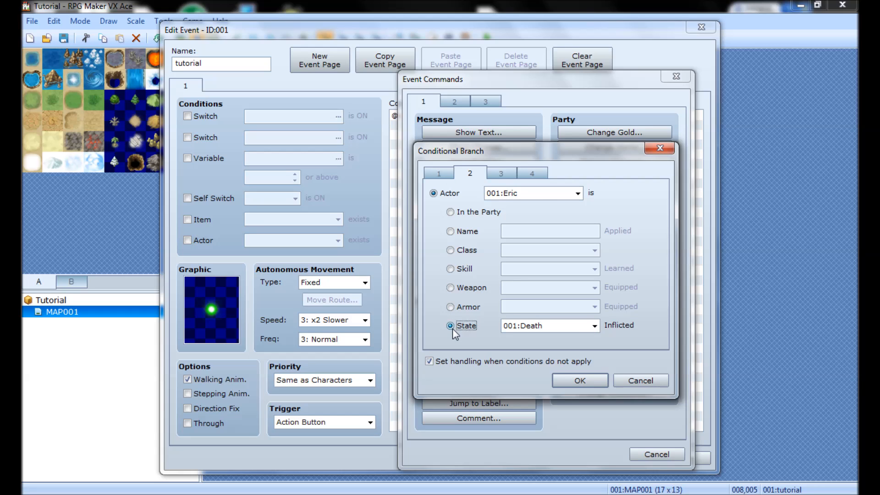
{"action": "left_click", "coordinate": [451, 213]}
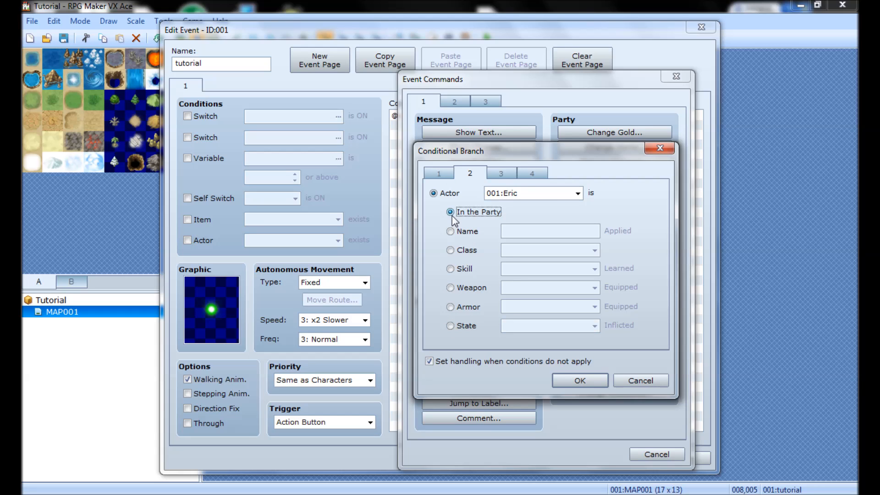
- Examine the branch's Enemy, Character and Vehicle conditions, including the enemy State option and the character Facing directions
{"action": "left_click", "coordinate": [502, 174]}
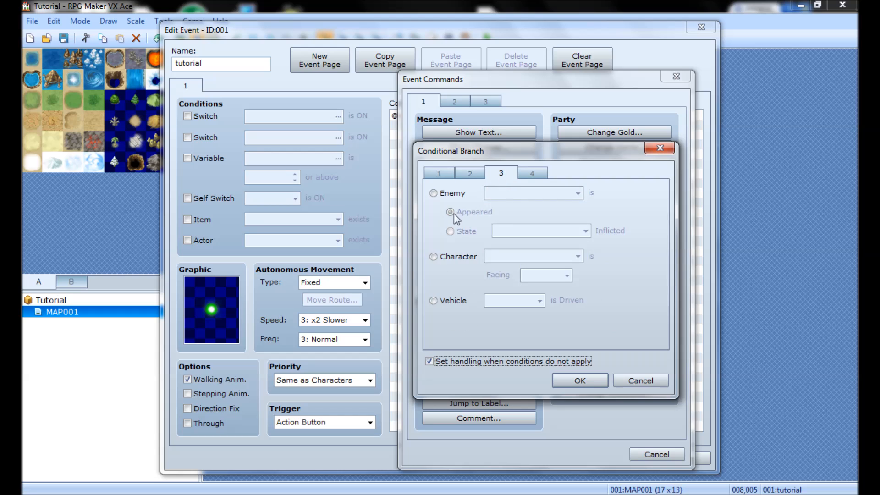
{"action": "left_click", "coordinate": [447, 194]}
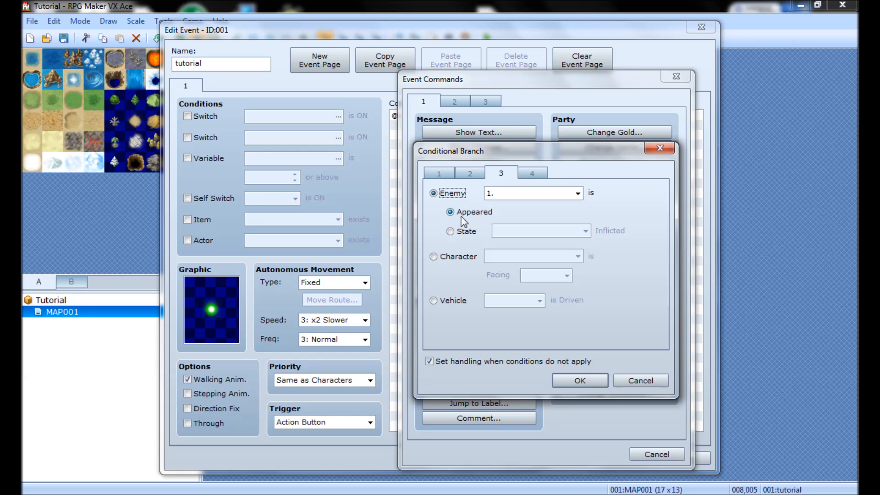
{"action": "left_click", "coordinate": [463, 230]}
{"action": "left_click", "coordinate": [462, 257]}
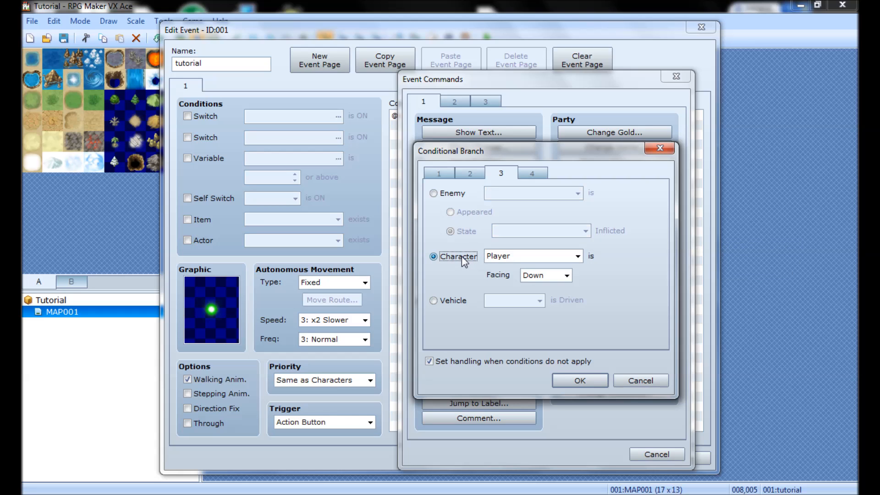
{"action": "left_click", "coordinate": [546, 276]}
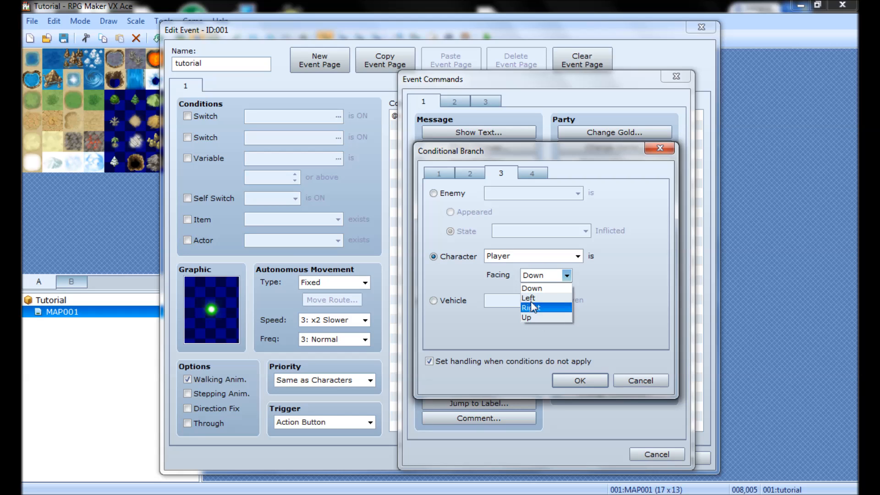
{"action": "left_click", "coordinate": [436, 224]}
{"action": "left_click", "coordinate": [441, 301]}
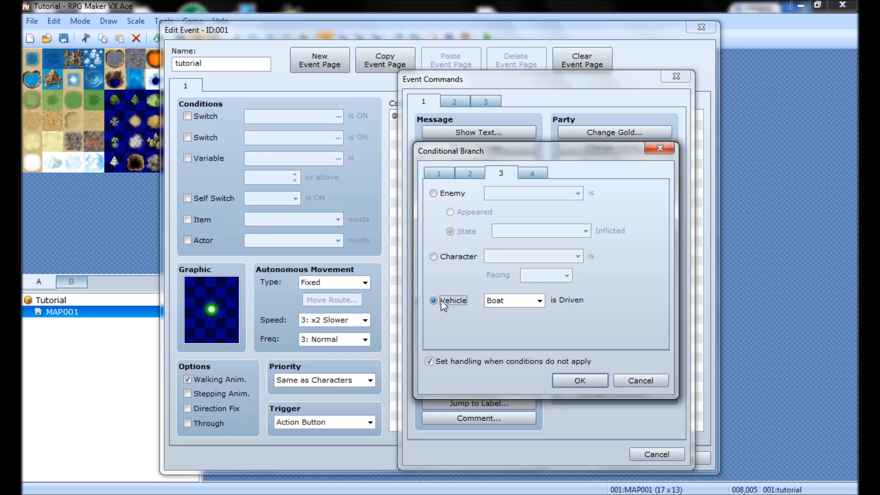
{"action": "left_click", "coordinate": [458, 194]}
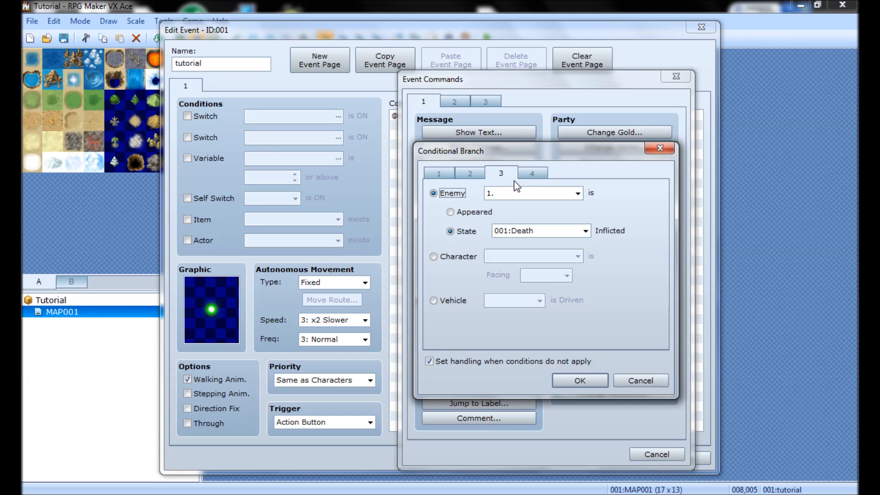
- View the branch's Gold, inventory and Button conditions, try the Script condition, and cancel the Conditional Branch
{"action": "left_click", "coordinate": [527, 175]}
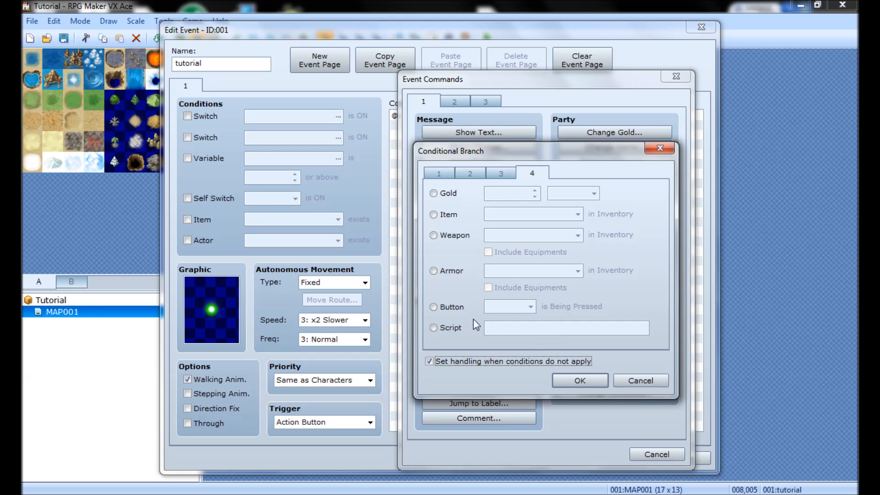
{"action": "left_click", "coordinate": [451, 328]}
{"action": "left_click", "coordinate": [512, 329]}
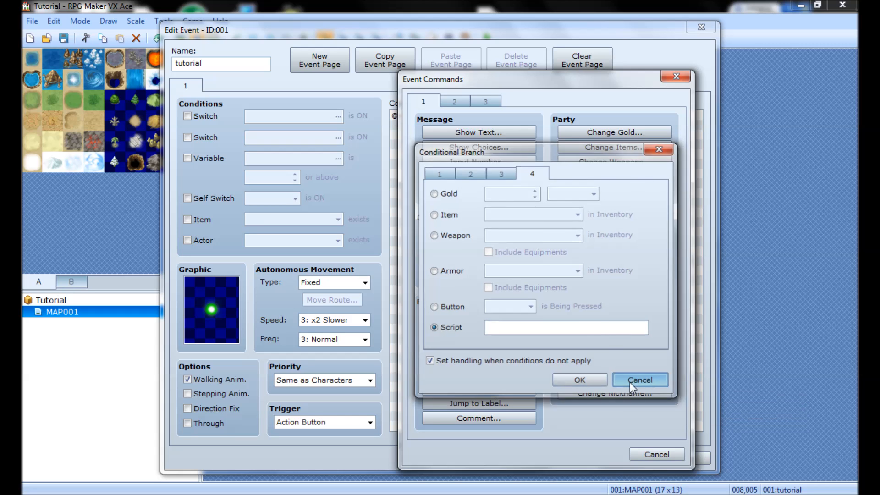
{"action": "left_click", "coordinate": [631, 382]}
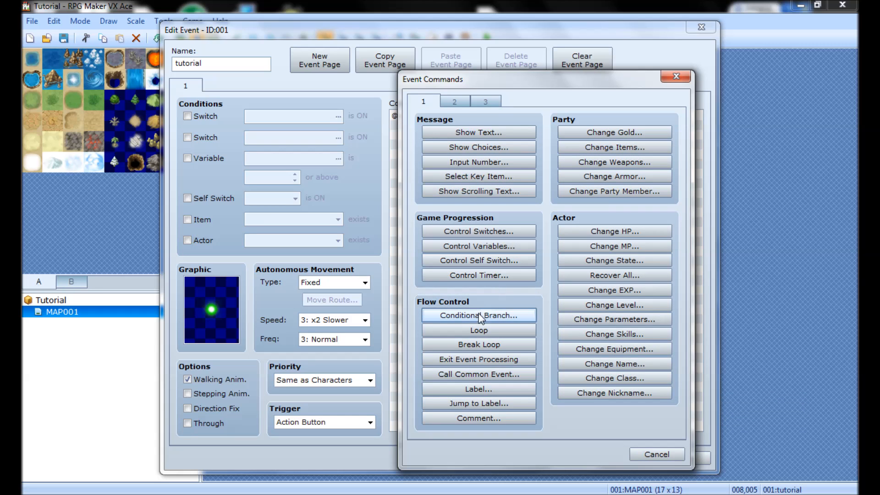
- Insert a Loop command in the event contents to see its structure, and delete it again
{"action": "left_click", "coordinate": [480, 330]}
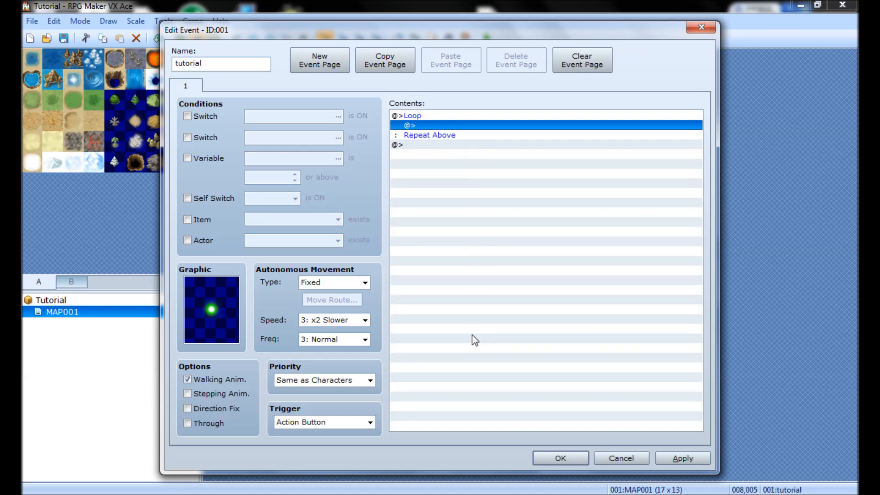
{"action": "left_click", "coordinate": [438, 144]}
{"action": "left_click", "coordinate": [422, 126]}
{"action": "left_click", "coordinate": [396, 115]}
{"action": "key", "text": "Delete"}
- Reopen the event command list, look through the common events available to Call Common Event, and cancel the command
{"action": "double_click", "coordinate": [448, 165]}
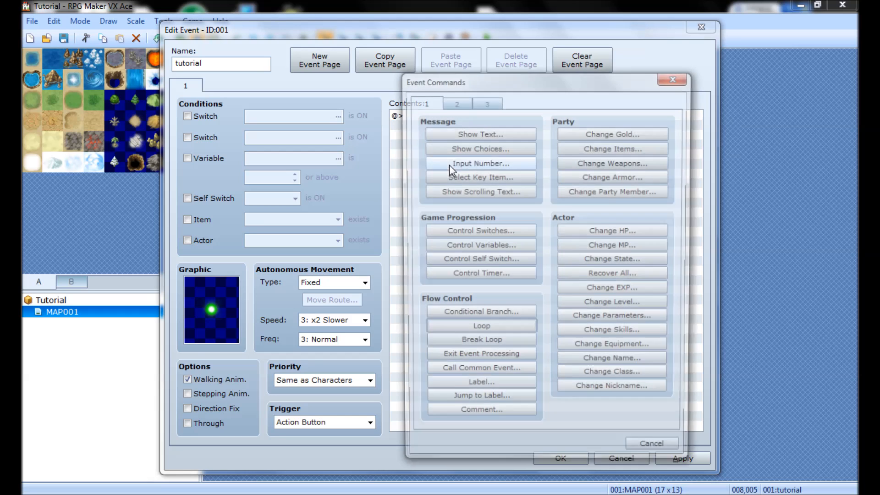
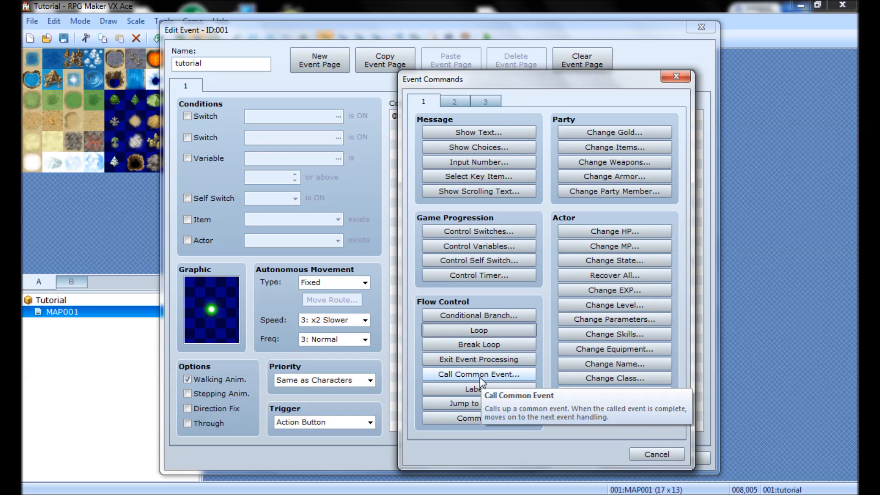
{"action": "left_click", "coordinate": [480, 375]}
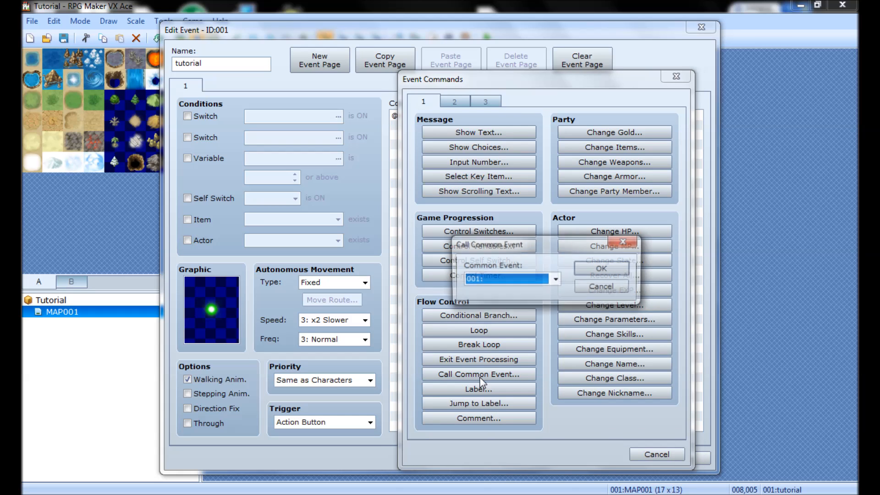
{"action": "left_click", "coordinate": [508, 281]}
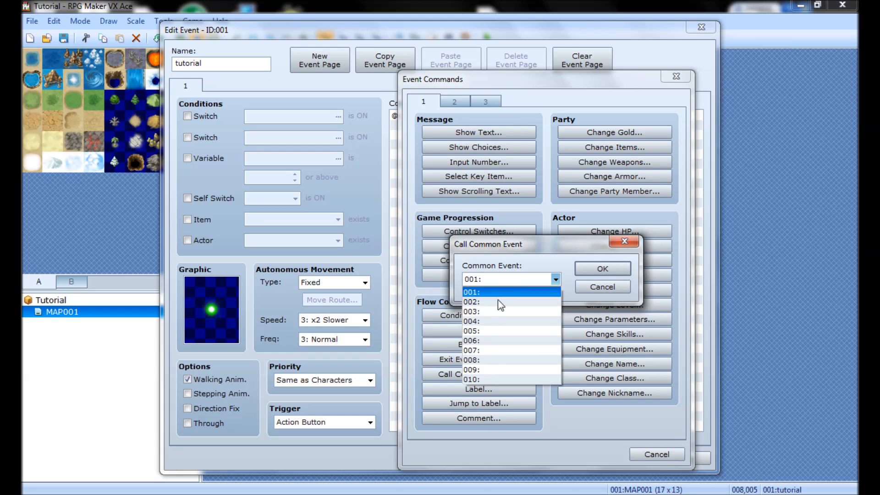
{"action": "left_click", "coordinate": [543, 277]}
{"action": "left_click", "coordinate": [582, 288]}
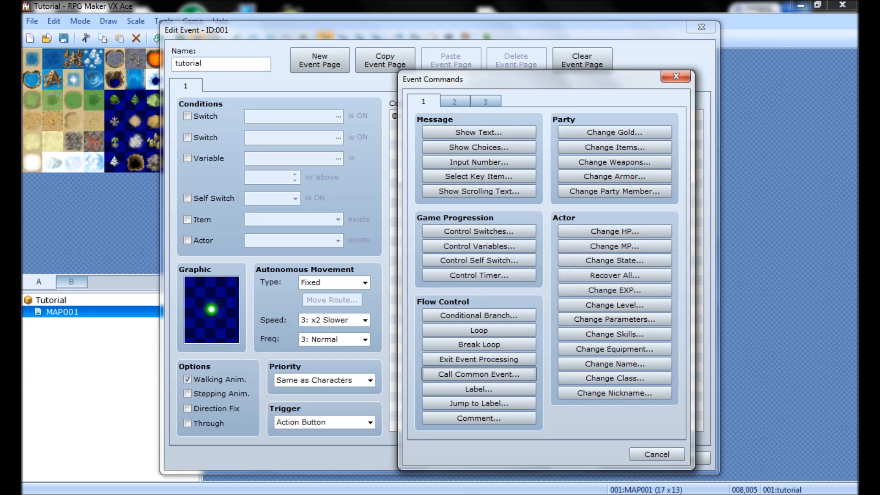
- Look at the Label name entry and the Comment text entry, leaving both commands without adding them
{"action": "left_click", "coordinate": [480, 389]}
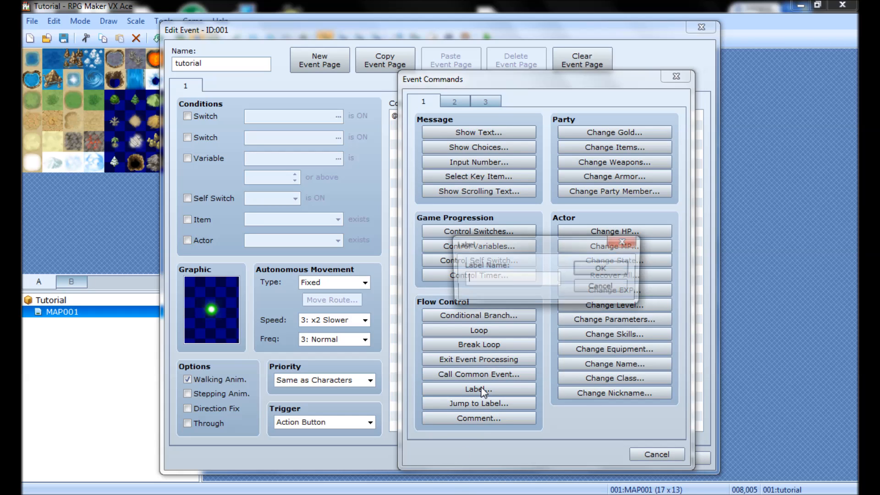
{"action": "left_click", "coordinate": [583, 287]}
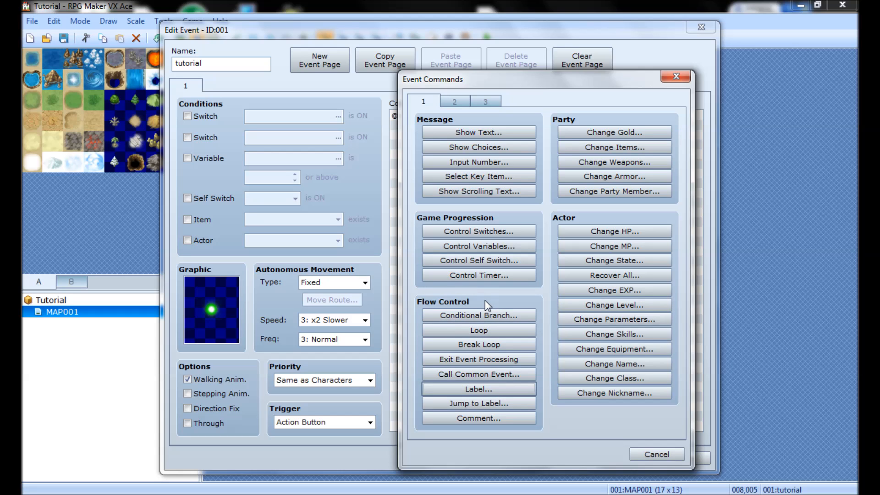
{"action": "left_click", "coordinate": [472, 418]}
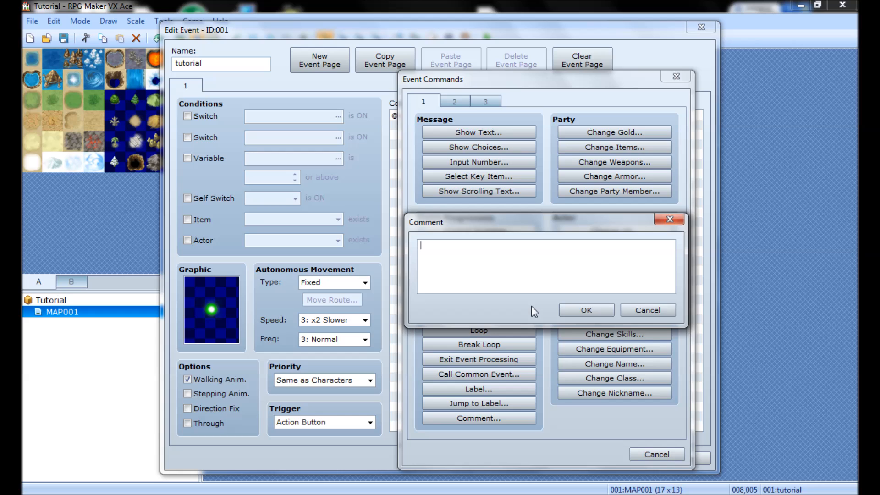
{"action": "left_click", "coordinate": [656, 312]}
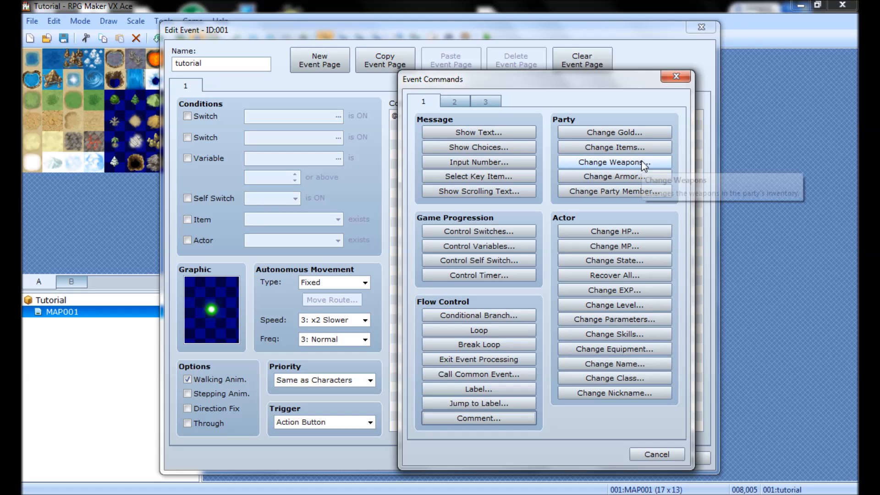
- Examine the Change Items settings and the Change Name command for an actor, cancelling both
{"action": "left_click", "coordinate": [634, 149]}
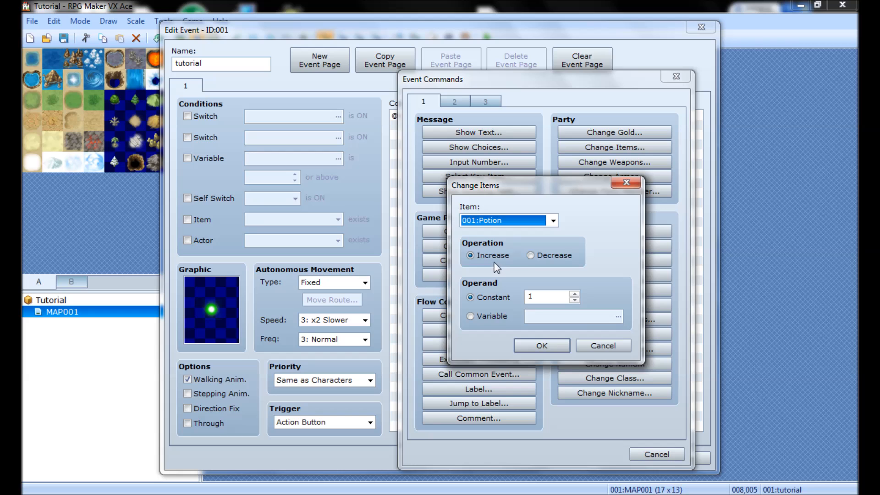
{"action": "left_click", "coordinate": [603, 346]}
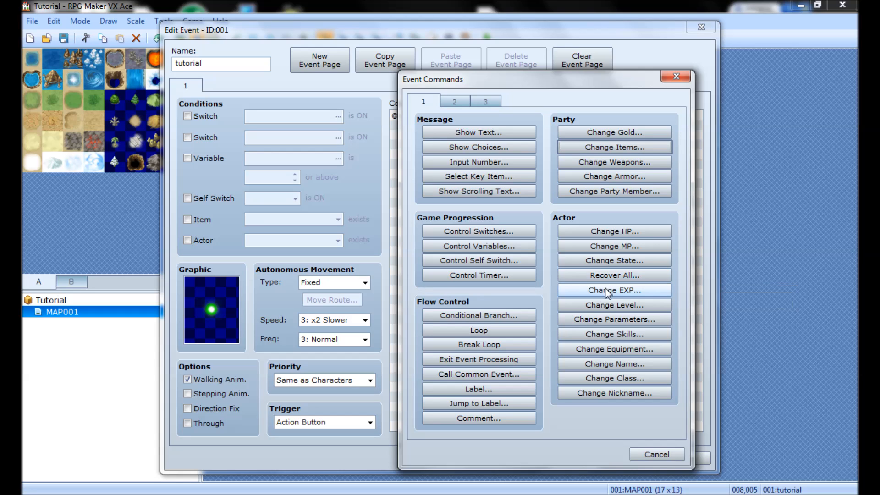
{"action": "left_click", "coordinate": [610, 365]}
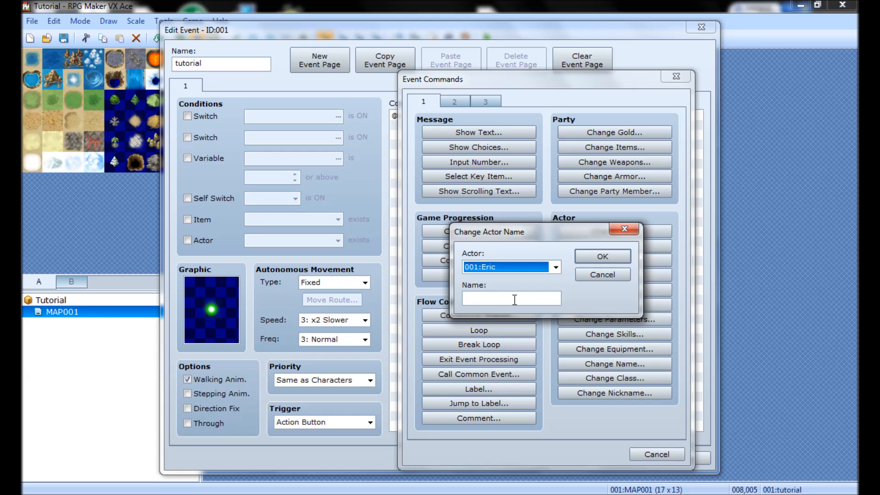
{"action": "left_click", "coordinate": [591, 276]}
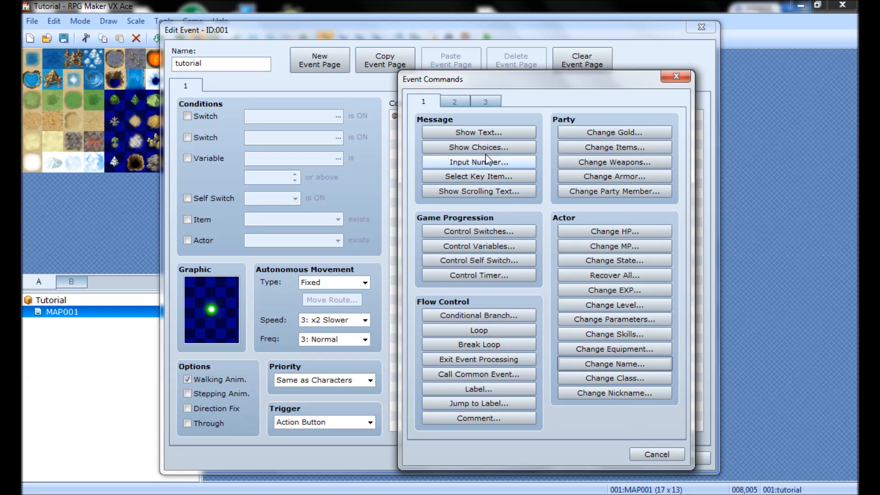
- Examine the Transfer Player command's direct and variable location designation, and cancel it
{"action": "left_click", "coordinate": [457, 101]}
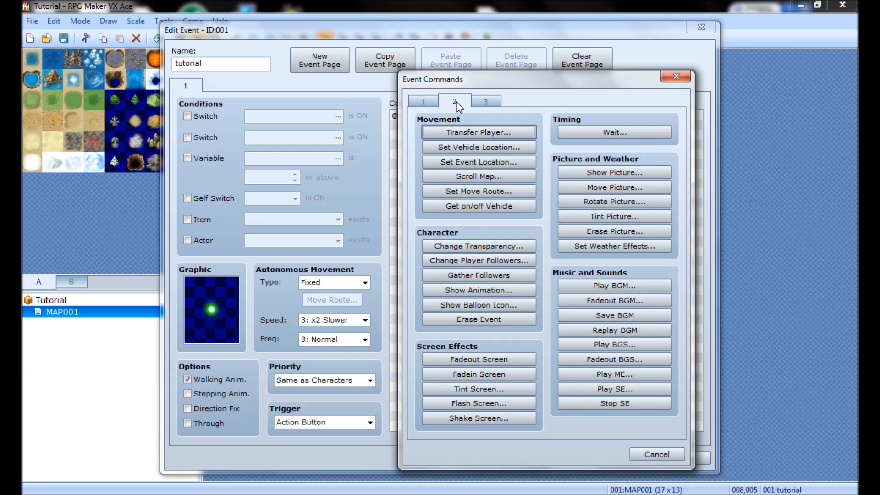
{"action": "left_click", "coordinate": [450, 136]}
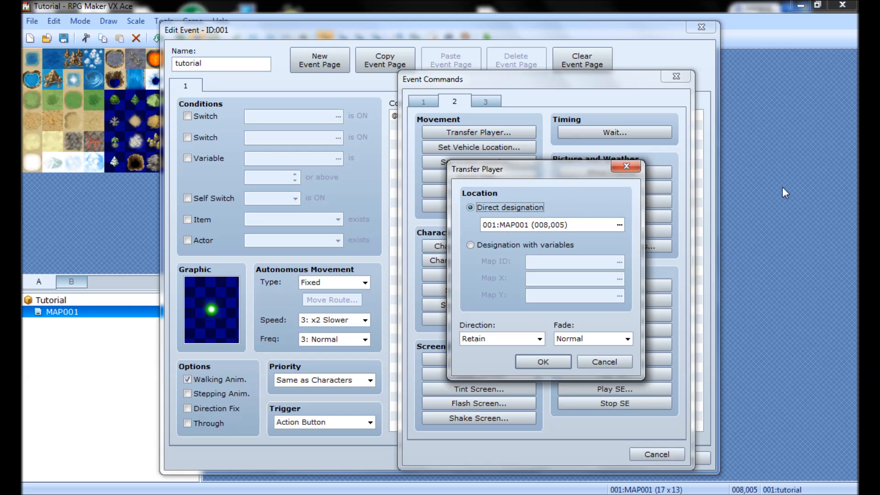
{"action": "left_click", "coordinate": [505, 246]}
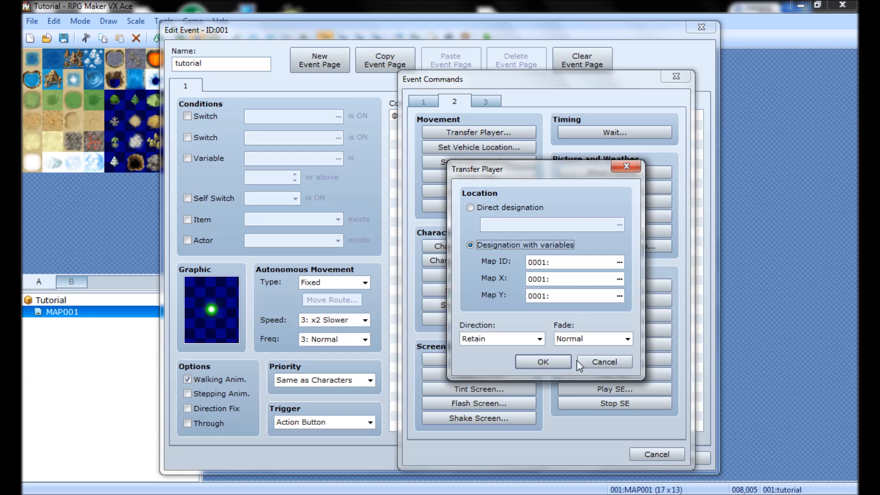
{"action": "left_click", "coordinate": [591, 360]}
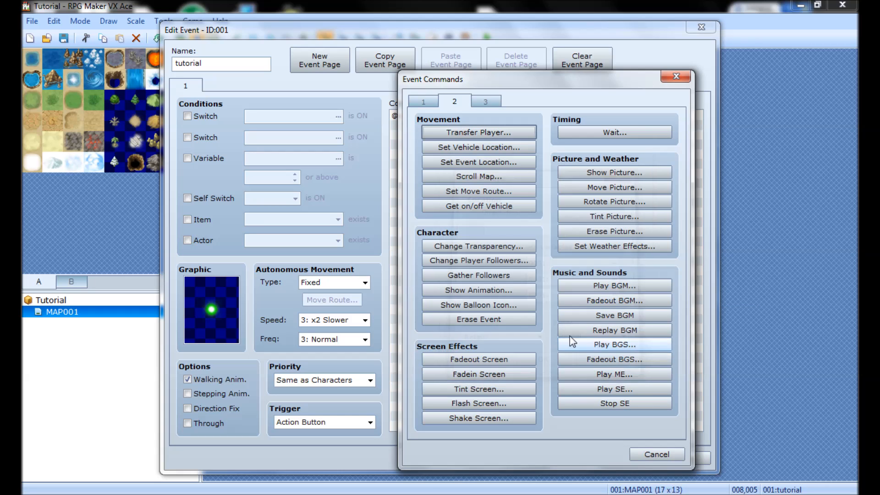
- Examine Set Event Location's event choices and its Exchange with another event option, and cancel the command
{"action": "left_click", "coordinate": [484, 163]}
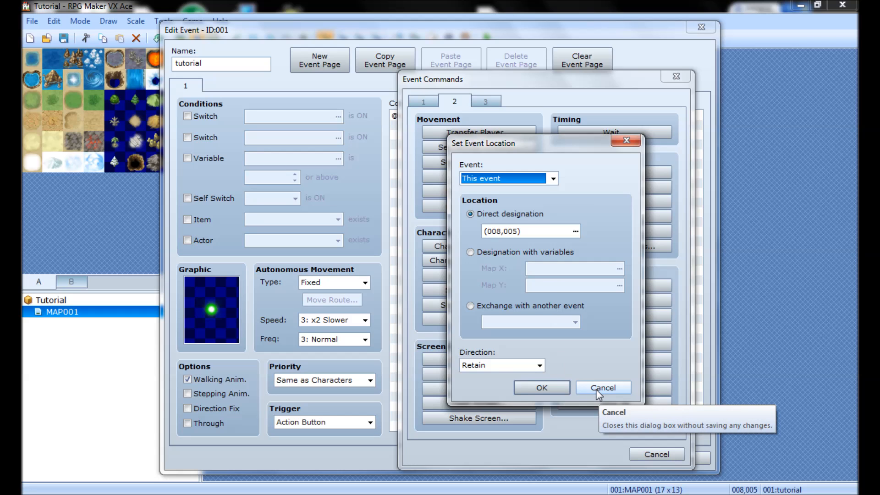
{"action": "left_click", "coordinate": [553, 178]}
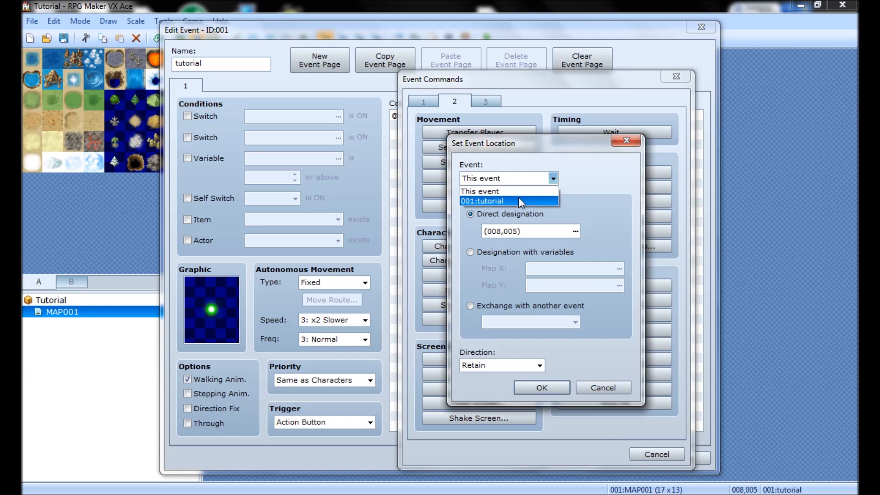
{"action": "left_click", "coordinate": [560, 200]}
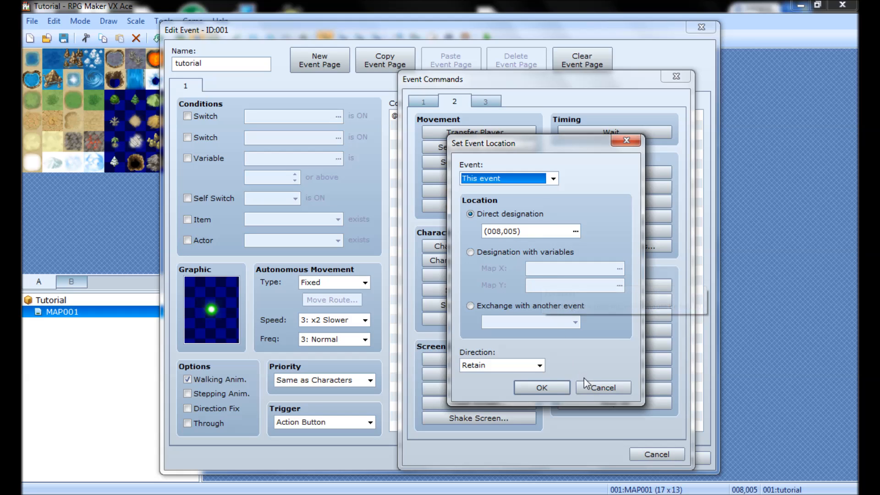
{"action": "left_click", "coordinate": [480, 308]}
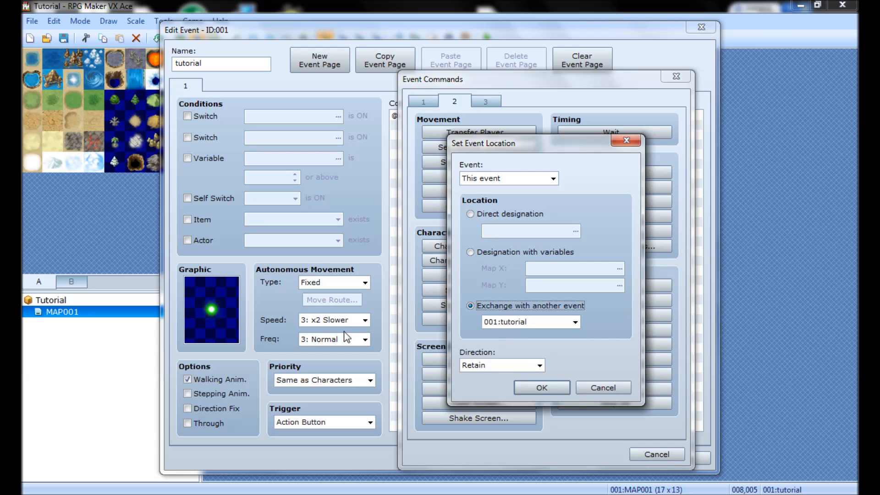
{"action": "left_click", "coordinate": [582, 384]}
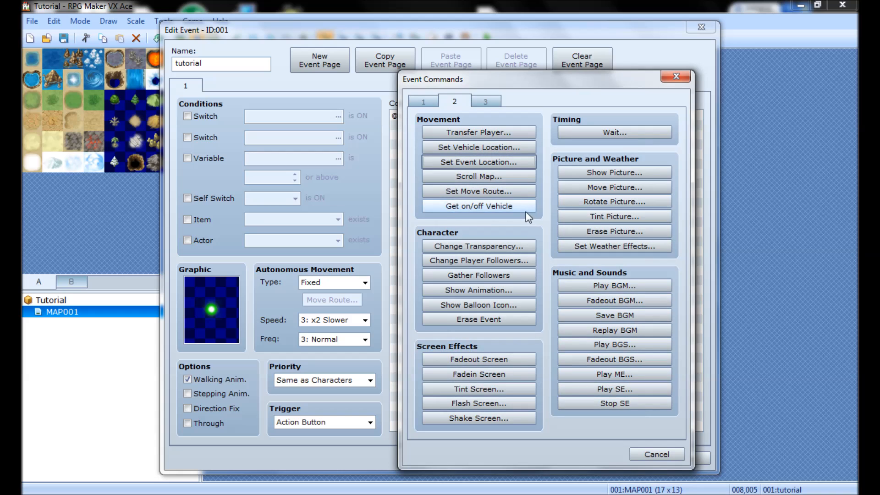
- Look at the Scroll Map command's direction, distance and speed settings, and cancel it
{"action": "left_click", "coordinate": [485, 181]}
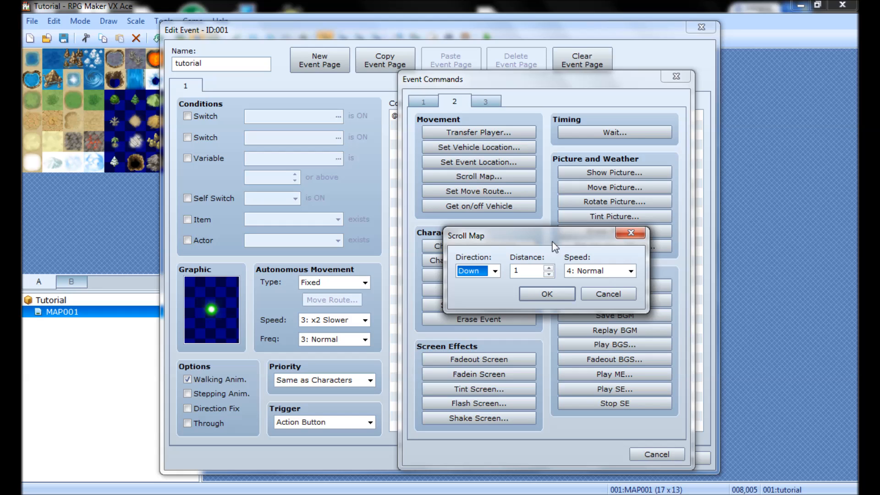
{"action": "left_click", "coordinate": [485, 271]}
{"action": "left_click", "coordinate": [485, 271]}
{"action": "left_click", "coordinate": [594, 299]}
{"action": "left_click", "coordinate": [593, 298]}
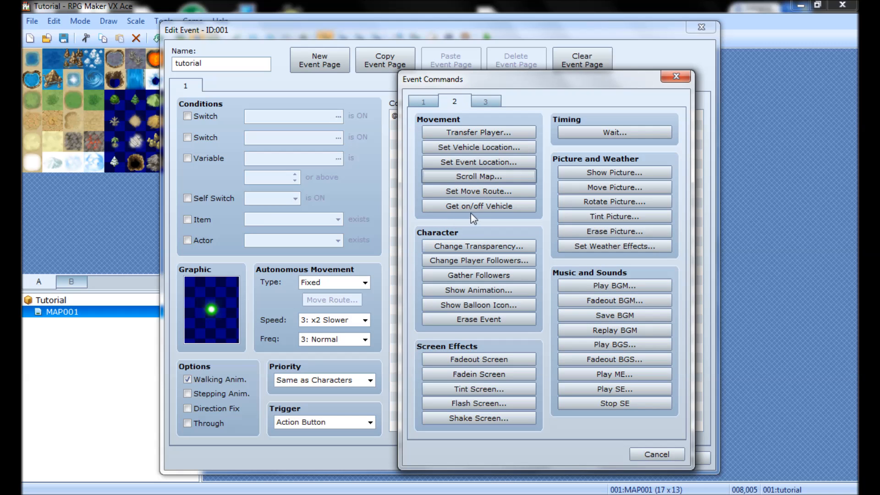
- Examine Set Move Route's target choices and its Jump command's X and Y settings, cancelling the jump
{"action": "left_click", "coordinate": [466, 192]}
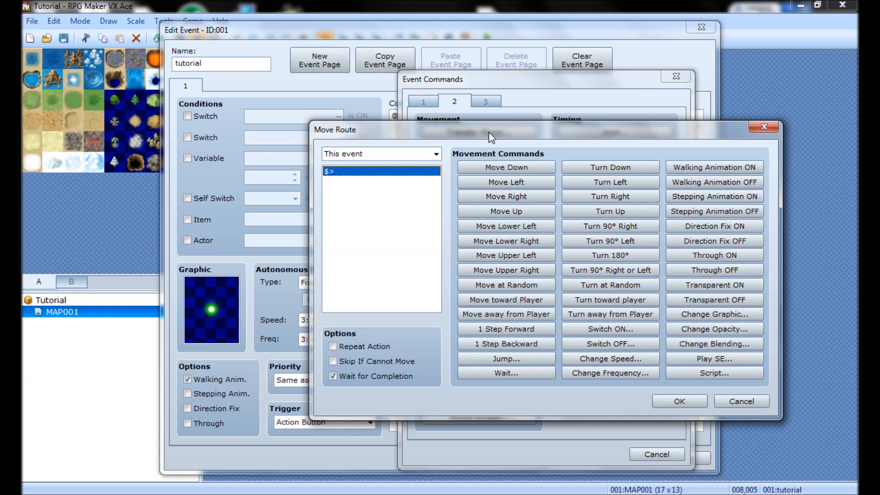
{"action": "left_click_drag", "start_coordinate": [489, 133], "coordinate": [540, 104]}
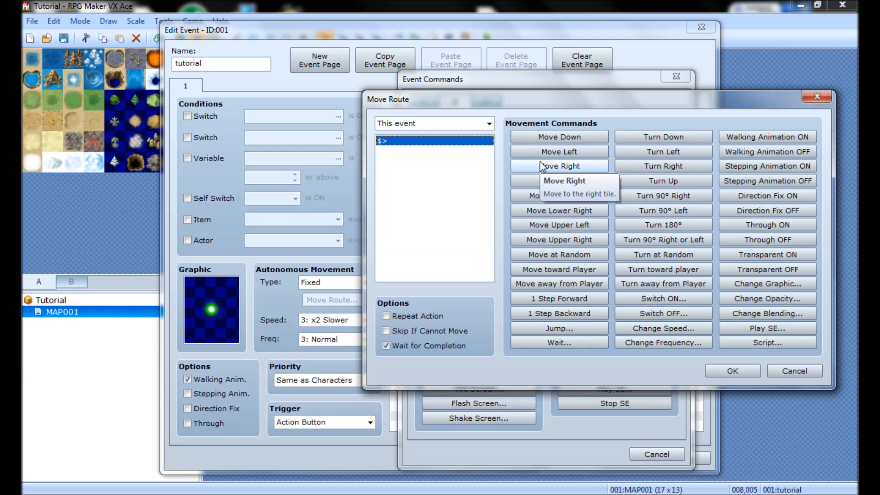
{"action": "left_click", "coordinate": [490, 124]}
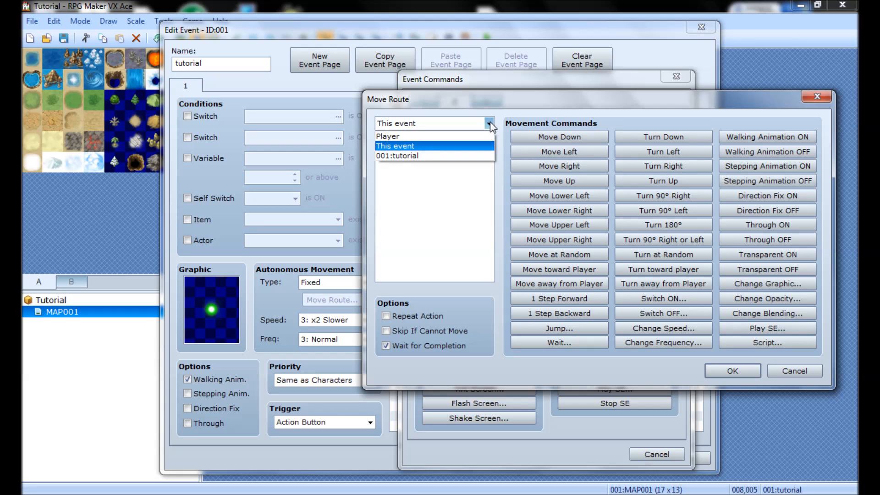
{"action": "left_click", "coordinate": [491, 124]}
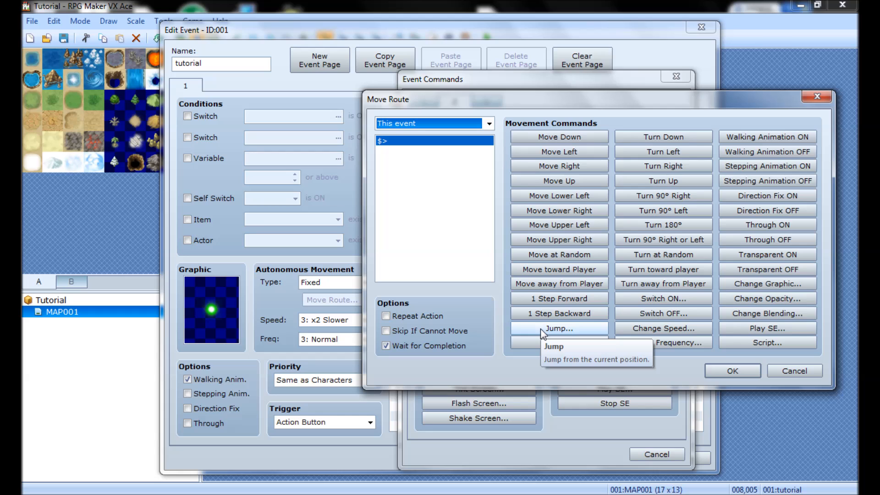
{"action": "left_click", "coordinate": [573, 328]}
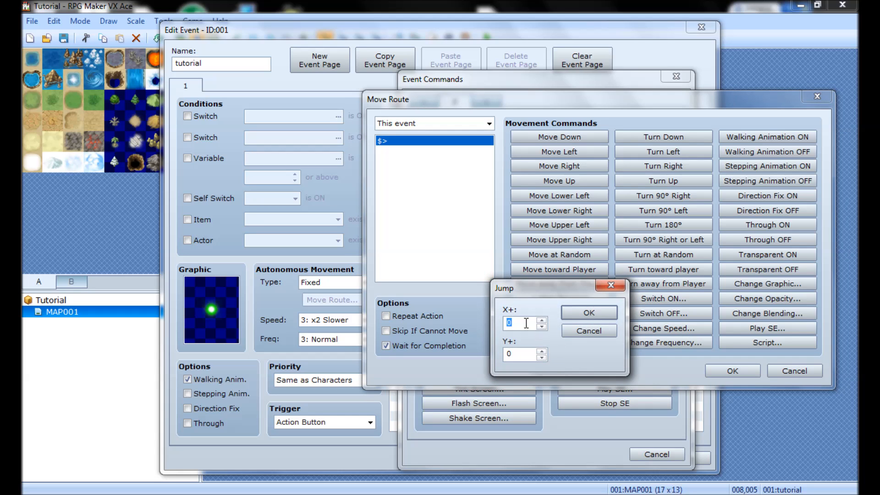
{"action": "left_click", "coordinate": [594, 329]}
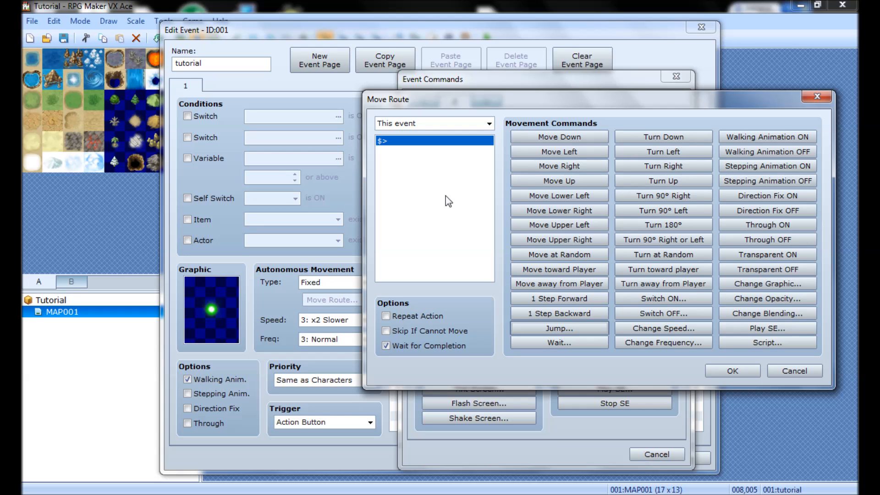
- Try the Repeat Action and Skip If Cannot Move options for the move route, and cancel the command
{"action": "left_click", "coordinate": [386, 316]}
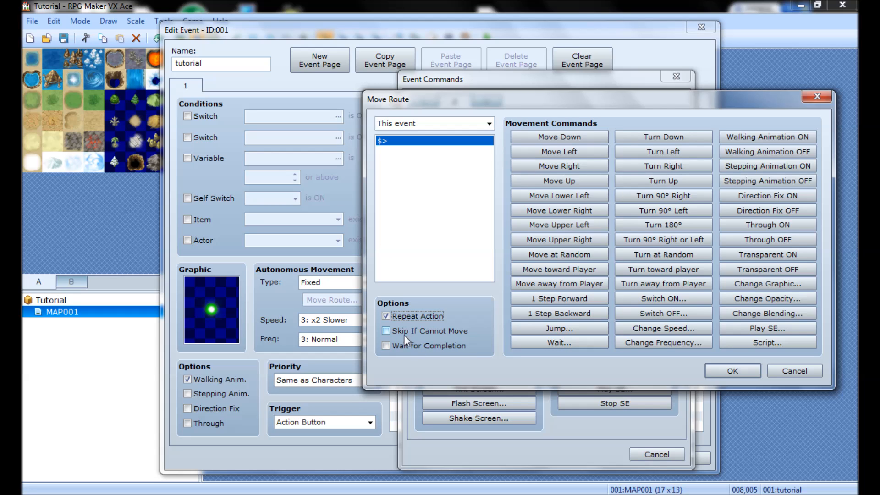
{"action": "left_click", "coordinate": [387, 331]}
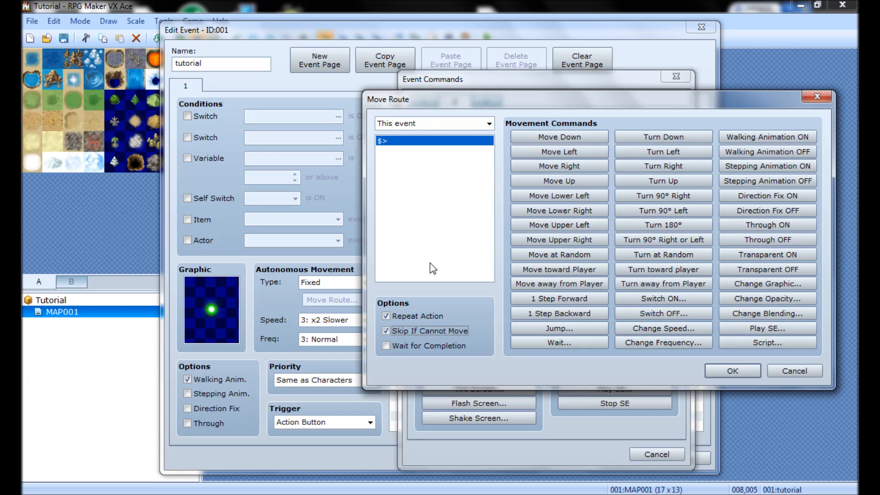
{"action": "left_click", "coordinate": [775, 378]}
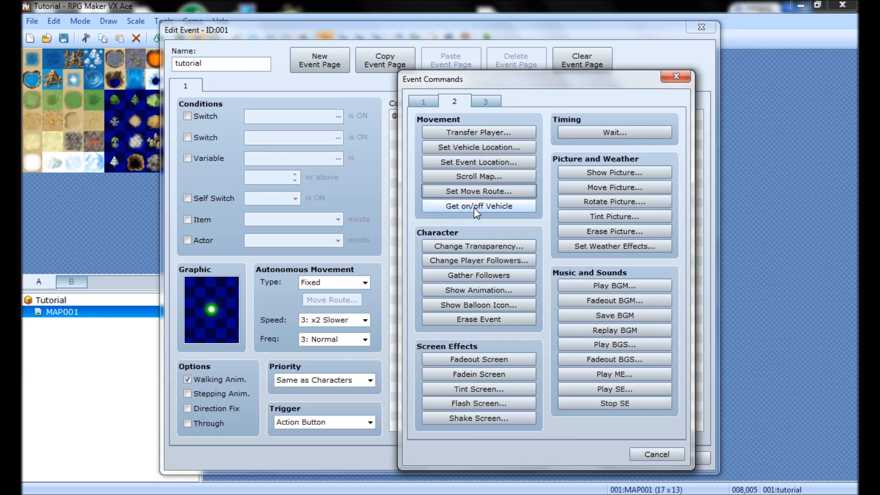
- Read the Get on/off Vehicle description and look at the Change Transparency and Change Player Followers settings, cancelling both
{"action": "mouse_move", "coordinate": [477, 209]}
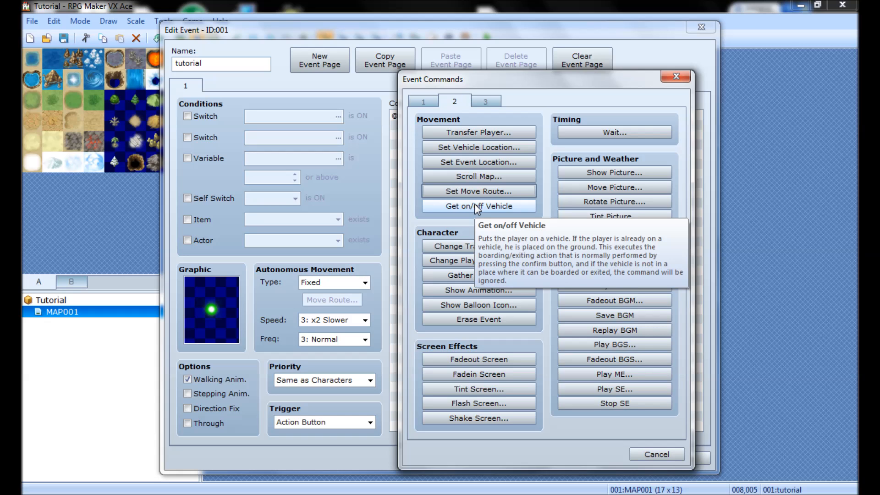
{"action": "left_click", "coordinate": [458, 247]}
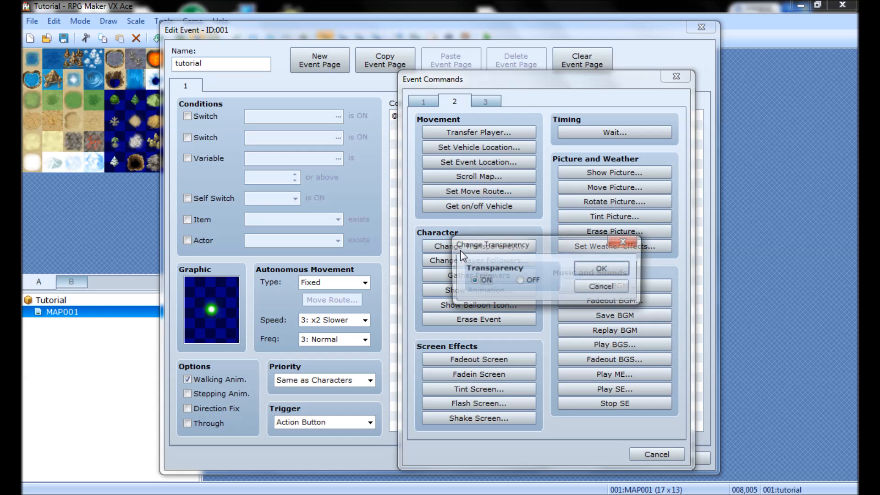
{"action": "left_click", "coordinate": [603, 287]}
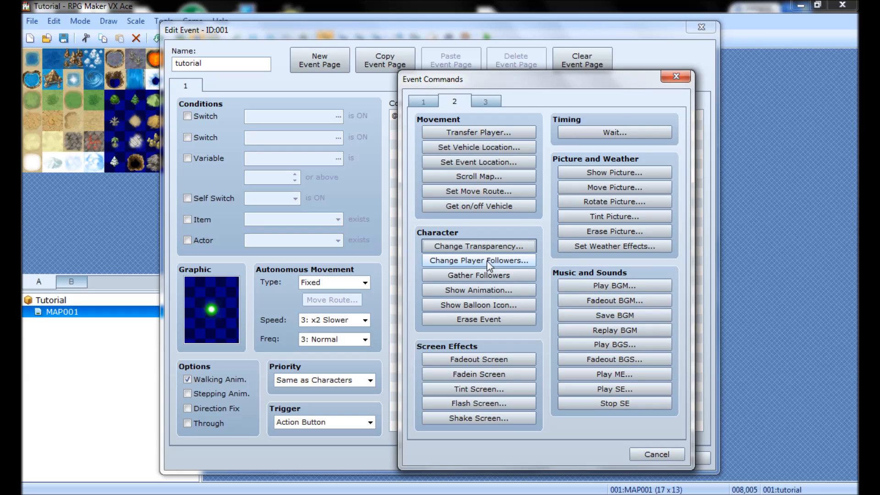
{"action": "left_click", "coordinate": [487, 260]}
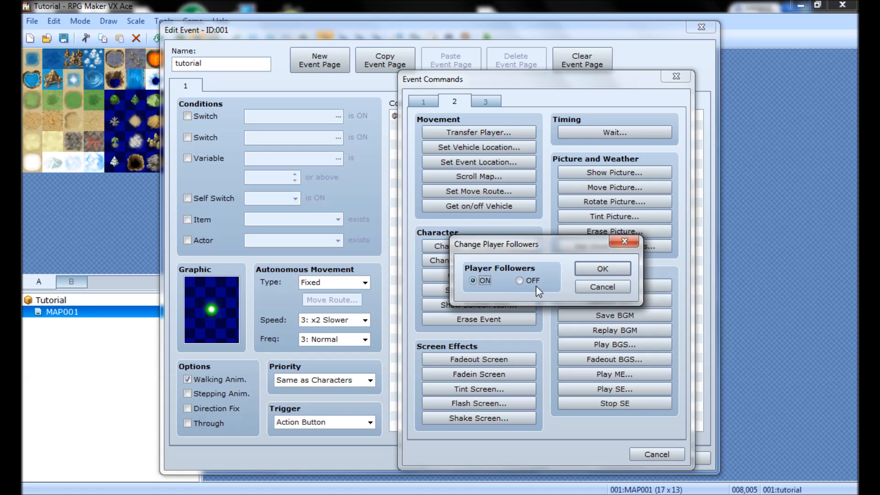
{"action": "left_click", "coordinate": [590, 289]}
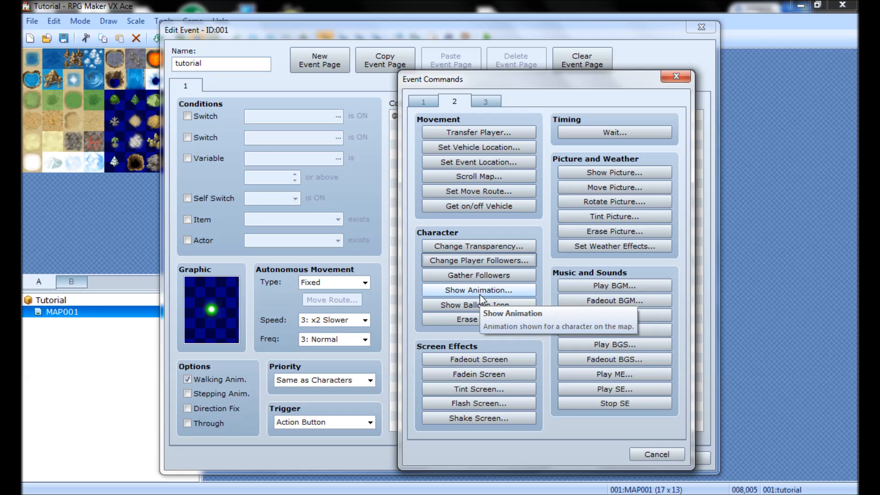
- Examine the Show Animation settings and the Show Balloon Icon command's icon choices, cancelling both
{"action": "left_click", "coordinate": [480, 292]}
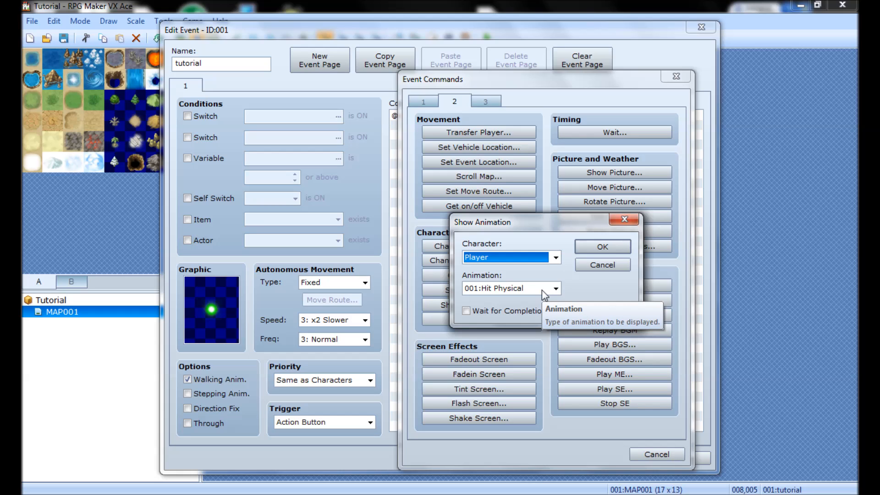
{"action": "left_click", "coordinate": [588, 269]}
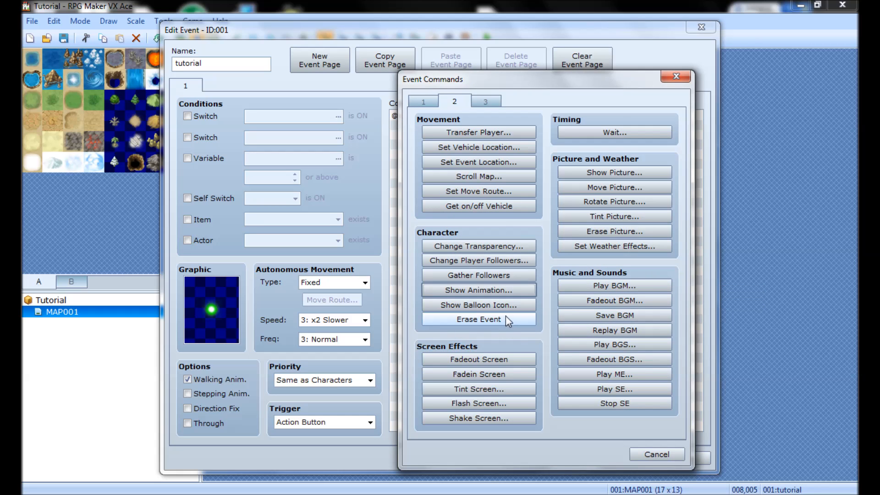
{"action": "left_click", "coordinate": [488, 306]}
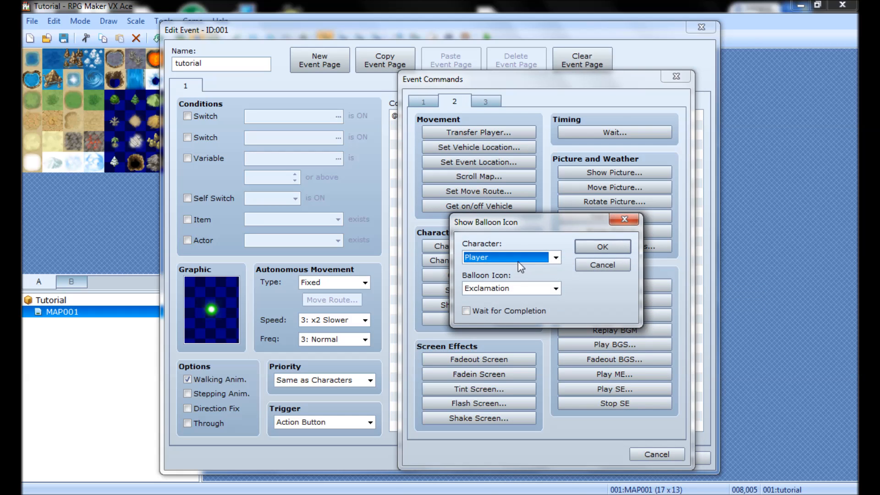
{"action": "left_click", "coordinate": [509, 288]}
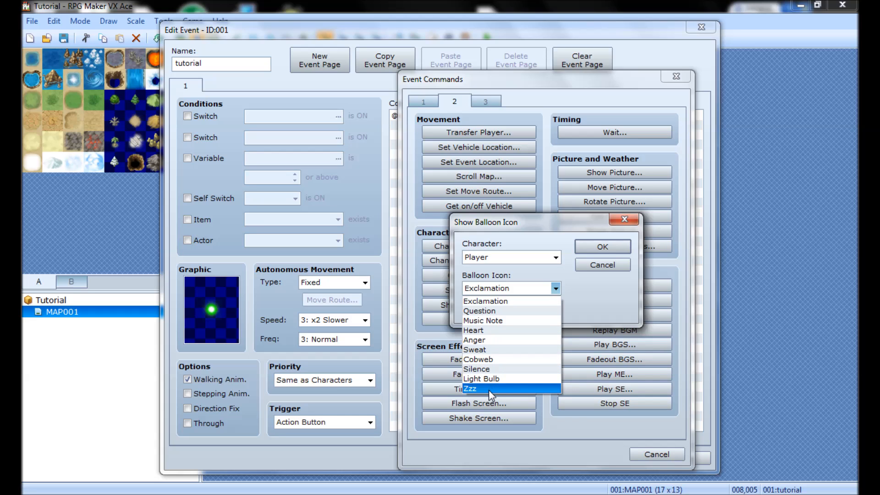
{"action": "left_click", "coordinate": [504, 302]}
{"action": "left_click", "coordinate": [601, 265]}
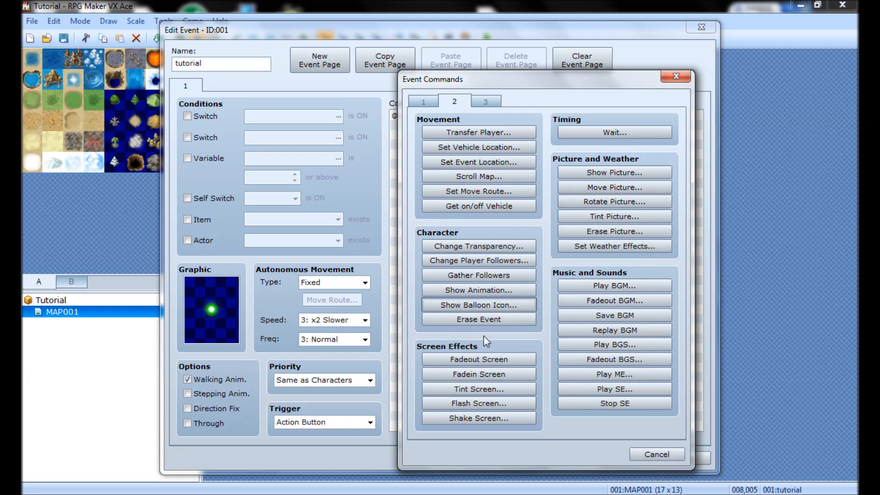
- Insert an Erase Event command into the event's contents and delete it again
{"action": "left_click", "coordinate": [485, 320]}
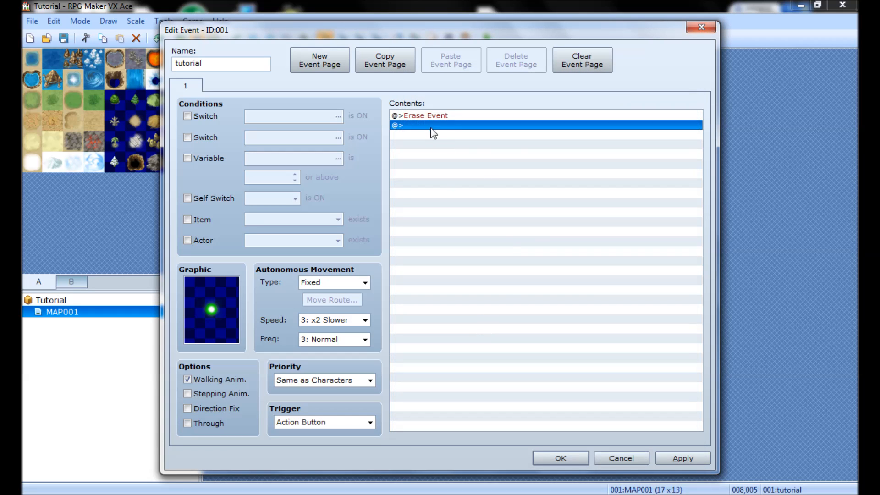
{"action": "left_click", "coordinate": [426, 117]}
{"action": "key", "text": "Delete"}
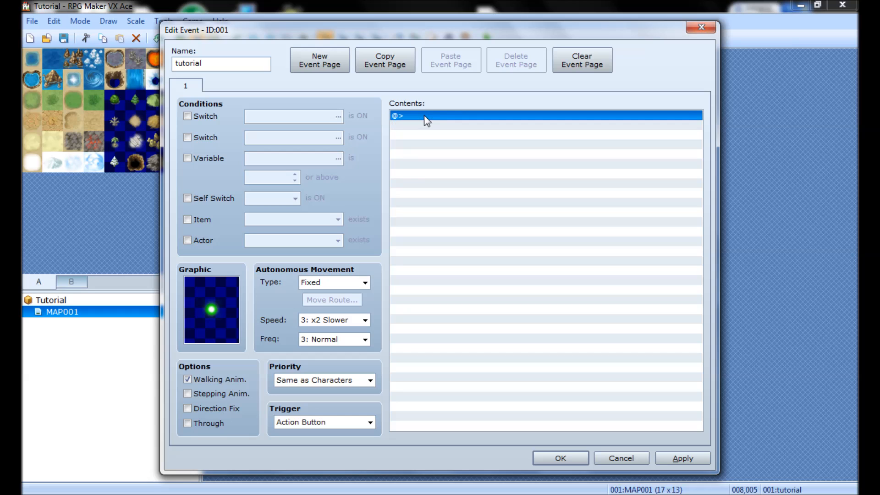
- Reopen the event commands and look at the Flash Screen and Shake Screen settings, cancelling both
{"action": "double_click", "coordinate": [425, 117]}
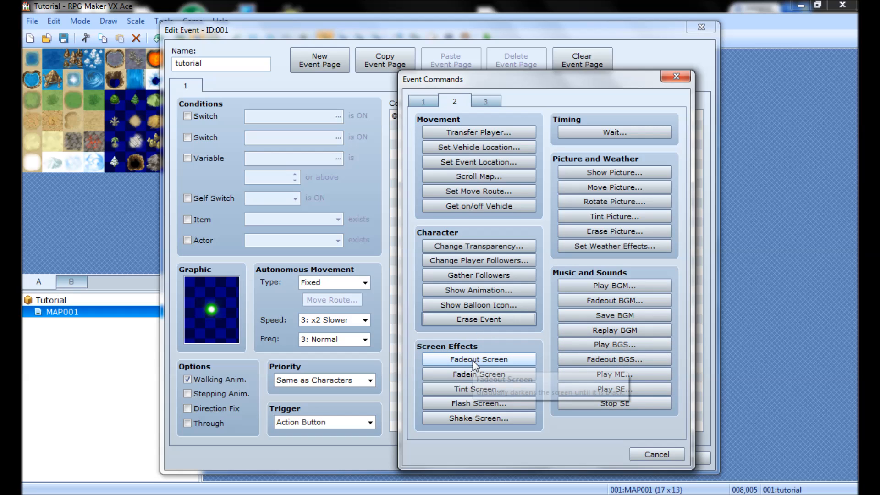
{"action": "left_click", "coordinate": [482, 406]}
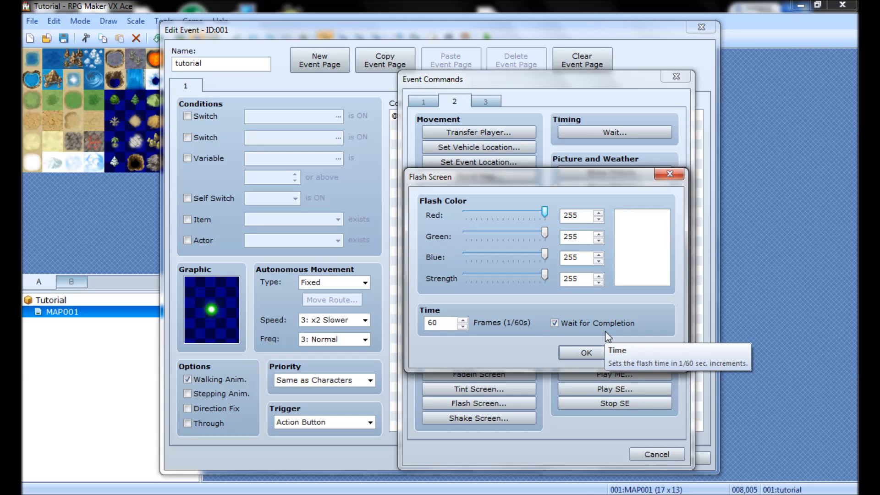
{"action": "left_click", "coordinate": [630, 351]}
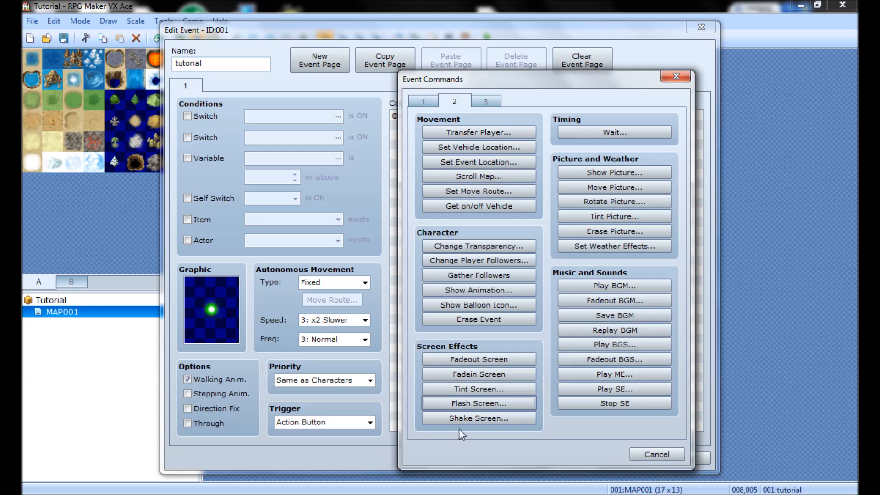
{"action": "left_click", "coordinate": [498, 419]}
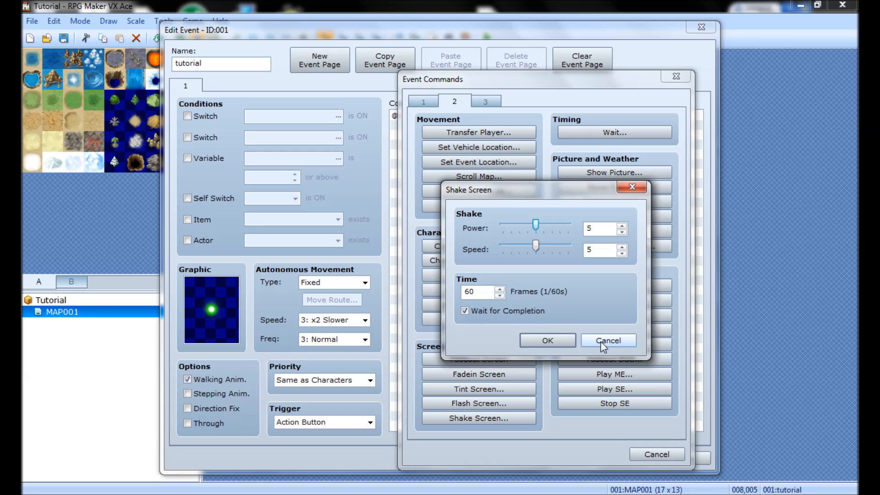
{"action": "left_click", "coordinate": [601, 342]}
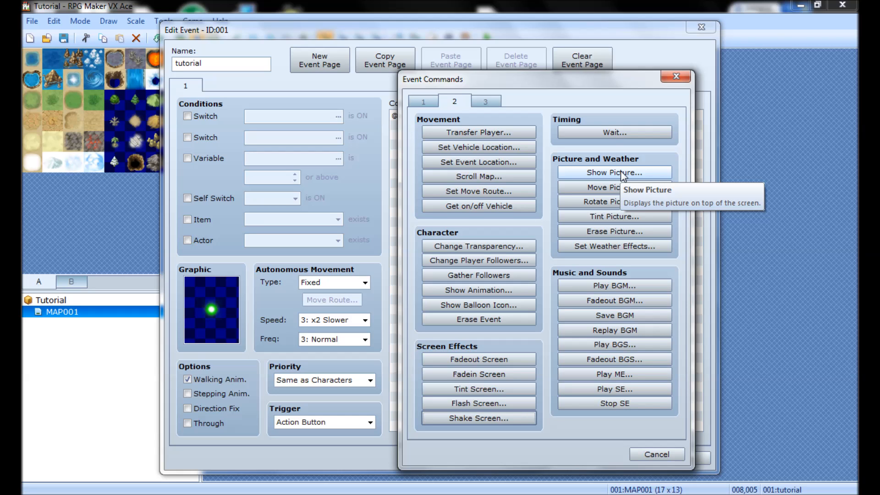
- Examine the Show Picture settings and the orange glow picture graphic, cancelling the selection and the command
{"action": "left_click", "coordinate": [623, 175]}
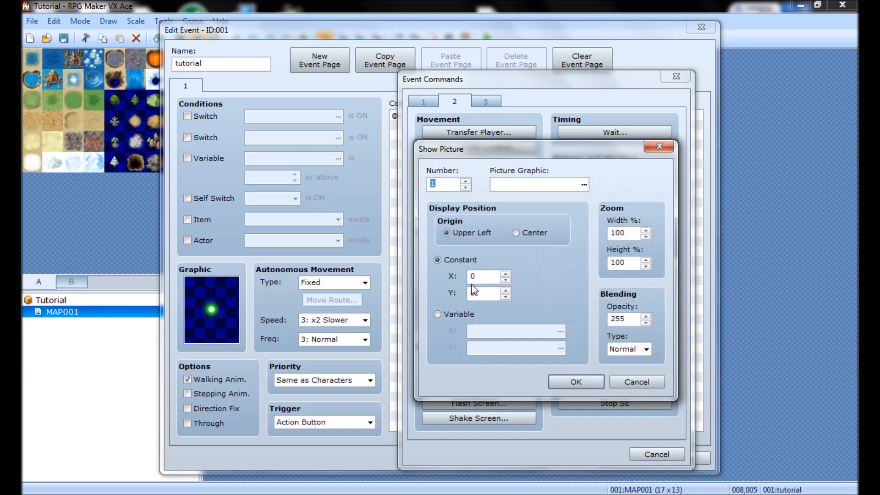
{"action": "left_click", "coordinate": [584, 184]}
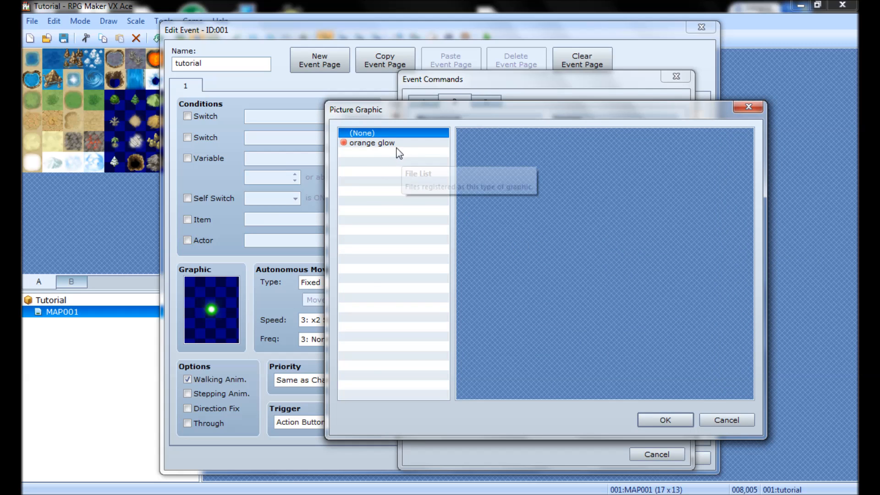
{"action": "left_click", "coordinate": [396, 144]}
{"action": "left_click", "coordinate": [727, 419]}
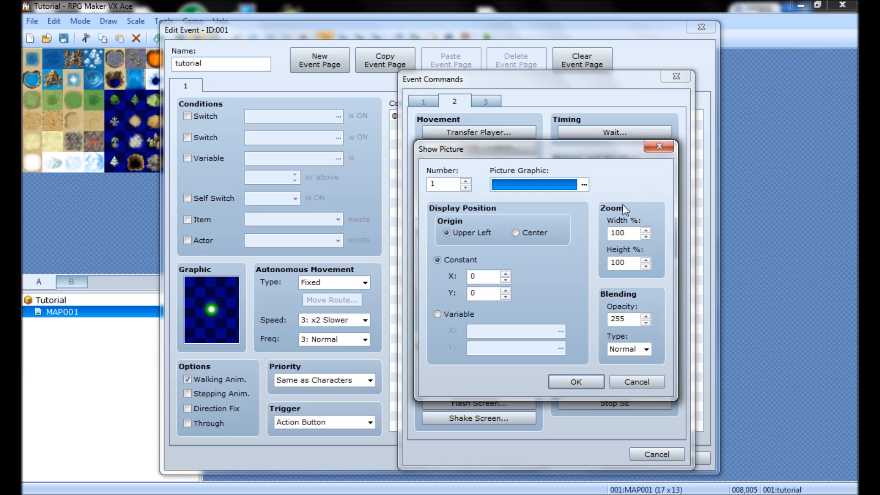
{"action": "left_click", "coordinate": [626, 384]}
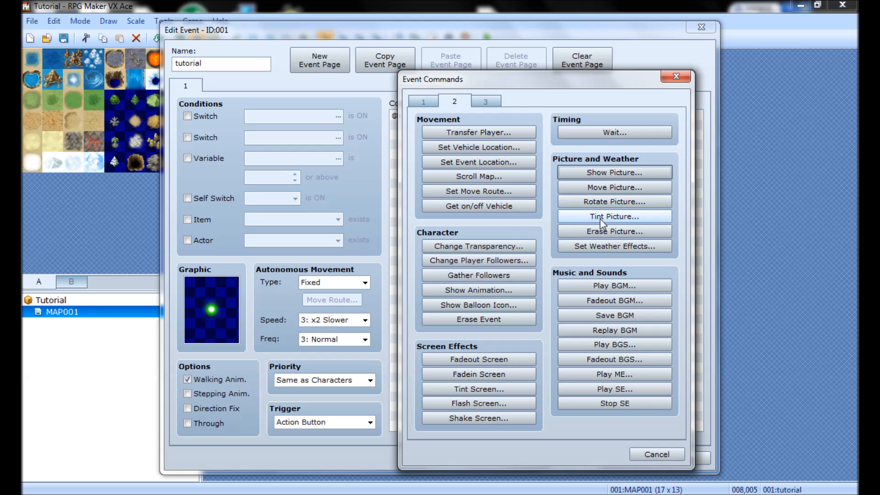
- Go through the Rain, Storm, Snow and None types in Set Weather Effects, and cancel the command
{"action": "left_click", "coordinate": [588, 252]}
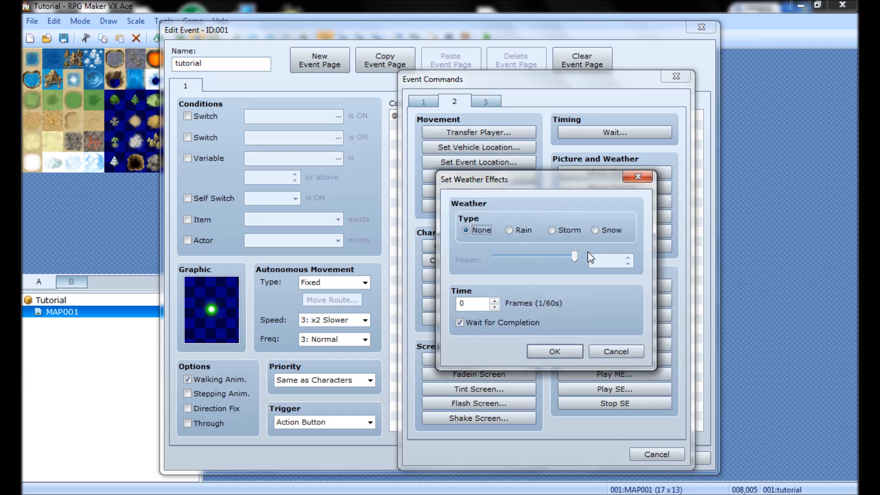
{"action": "left_click", "coordinate": [522, 233]}
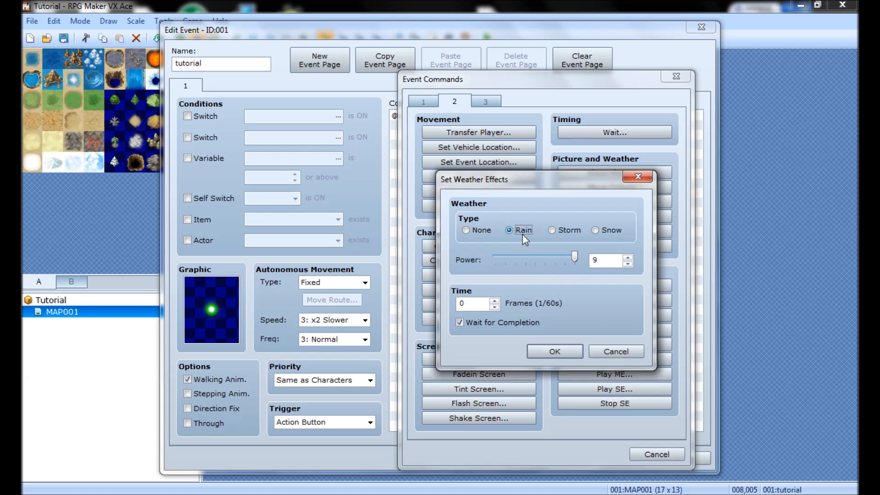
{"action": "left_click", "coordinate": [571, 231]}
{"action": "left_click", "coordinate": [602, 234]}
{"action": "left_click", "coordinate": [513, 230]}
{"action": "left_click", "coordinate": [466, 230]}
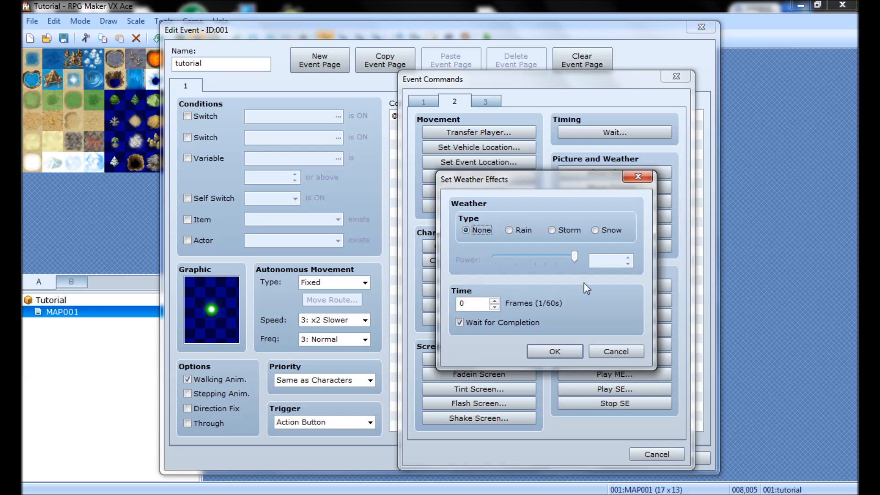
{"action": "left_click", "coordinate": [608, 352]}
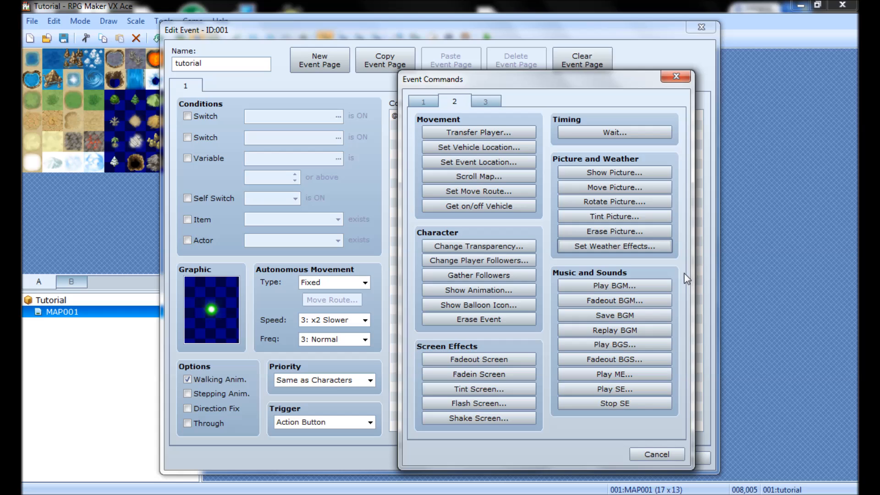
- Sample the Inn, Mystery, Shock, Organ and Victory1 music effects in Play ME, stopping playback between them, and cancel the command
{"action": "left_click", "coordinate": [623, 377]}
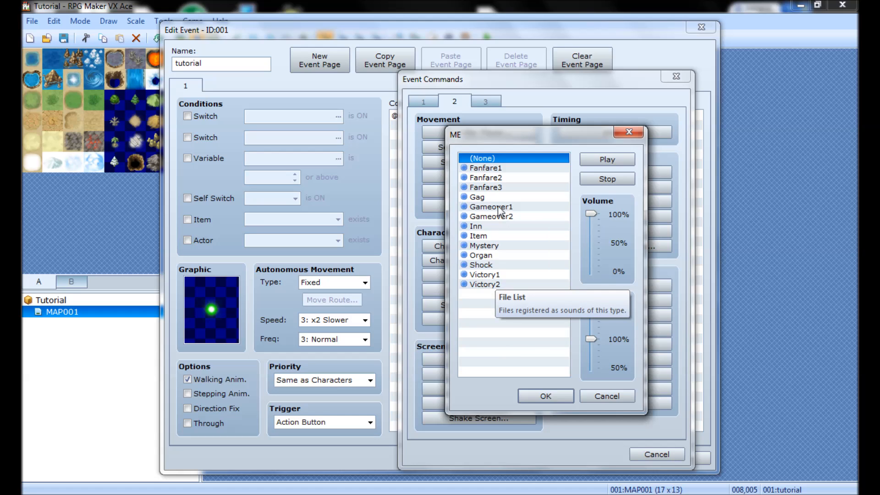
{"action": "left_click", "coordinate": [483, 228]}
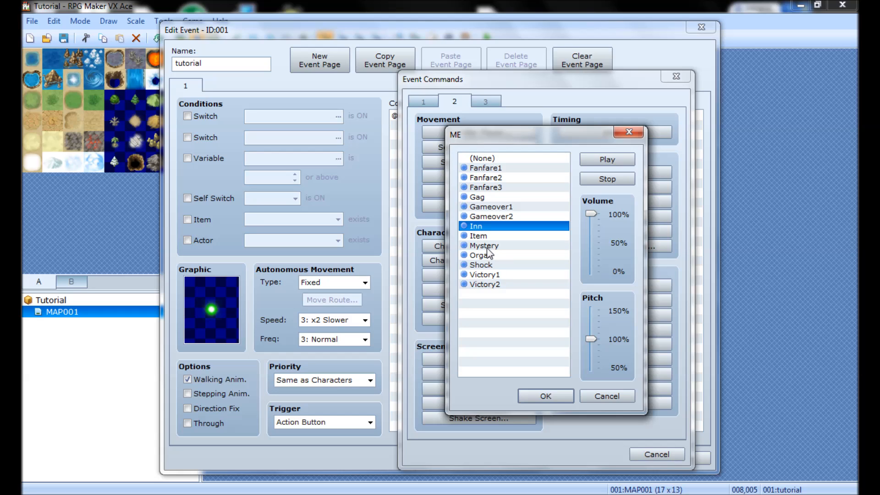
{"action": "left_click", "coordinate": [487, 249]}
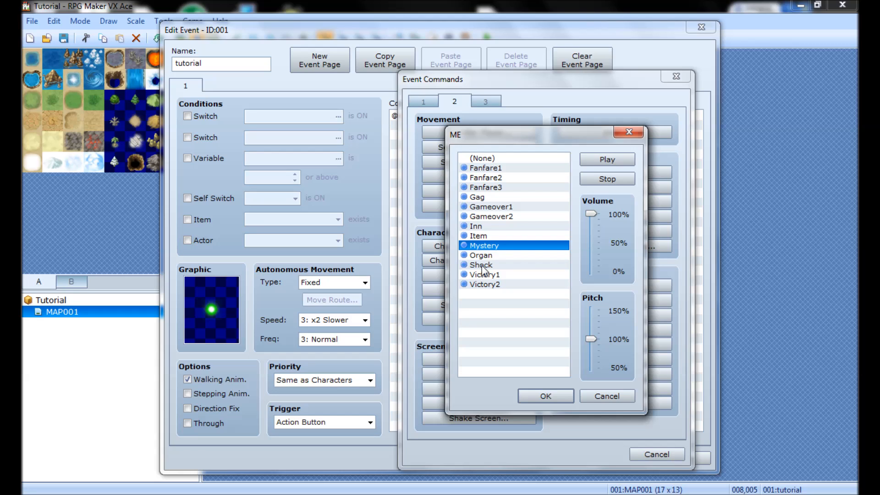
{"action": "left_click", "coordinate": [482, 266]}
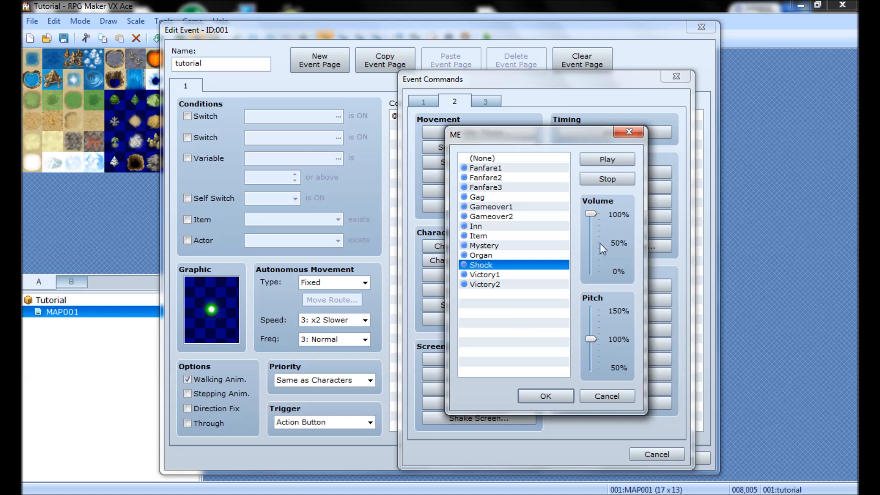
{"action": "left_click", "coordinate": [607, 180]}
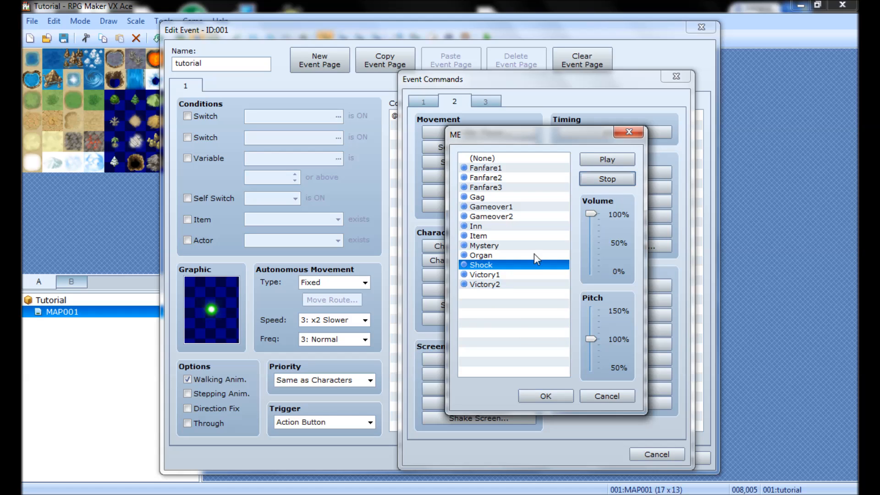
{"action": "left_click", "coordinate": [494, 255]}
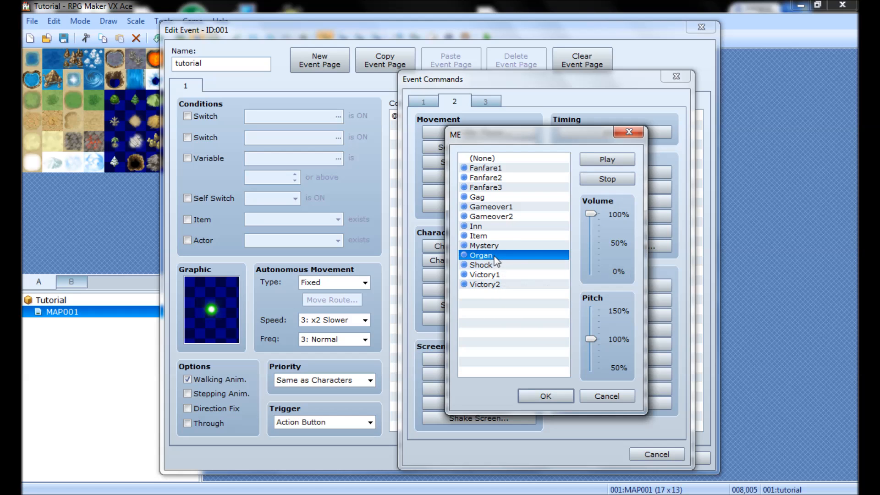
{"action": "left_click", "coordinate": [602, 179]}
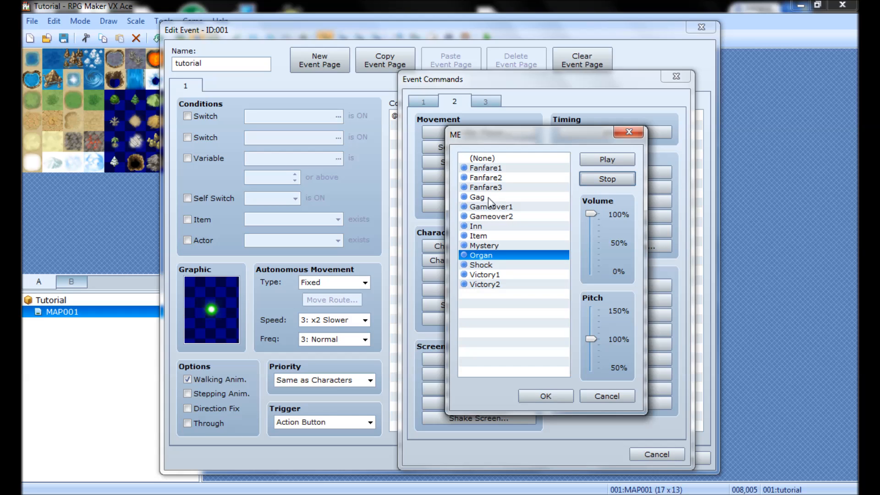
{"action": "left_click", "coordinate": [495, 274]}
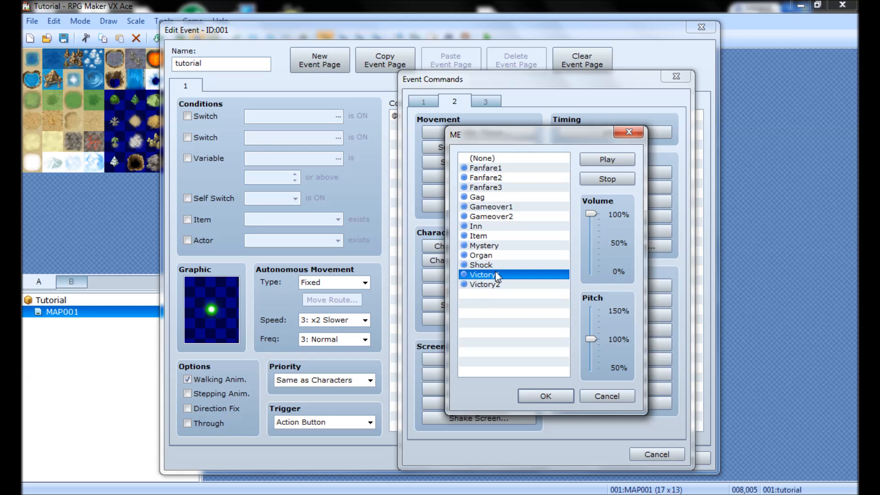
{"action": "left_click", "coordinate": [588, 180]}
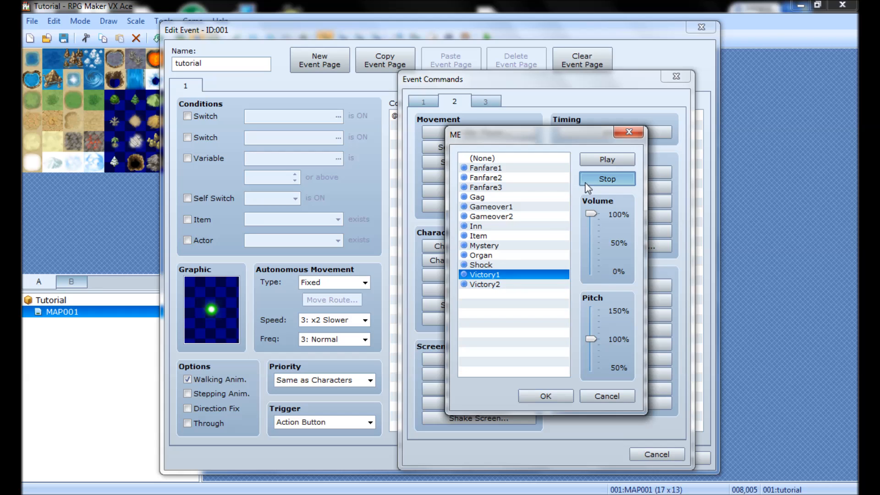
{"action": "left_click", "coordinate": [597, 396]}
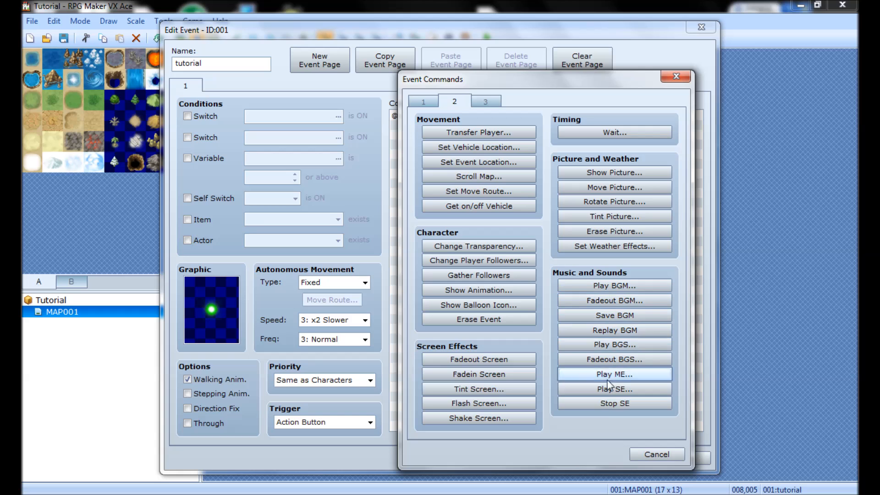
- Look through the sound effects in Play SE and the music effects in Play ME, cancelling both commands
{"action": "left_click", "coordinate": [602, 389]}
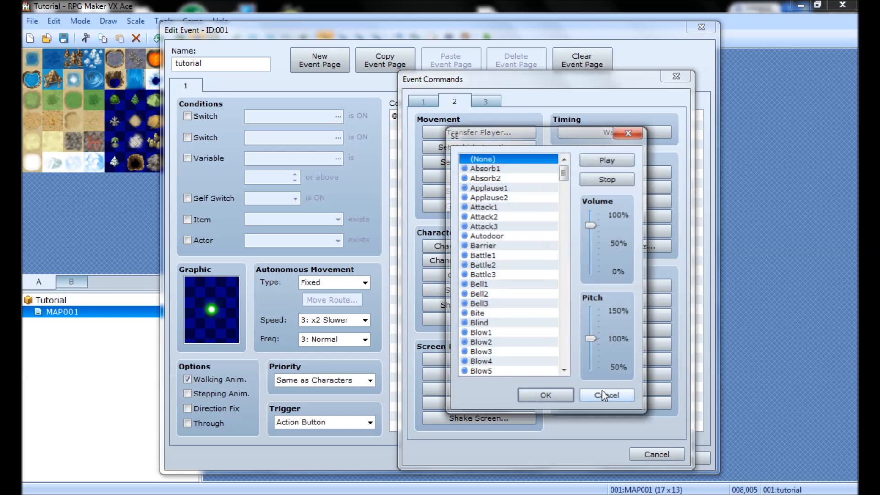
{"action": "left_click_drag", "start_coordinate": [564, 175], "coordinate": [564, 296]}
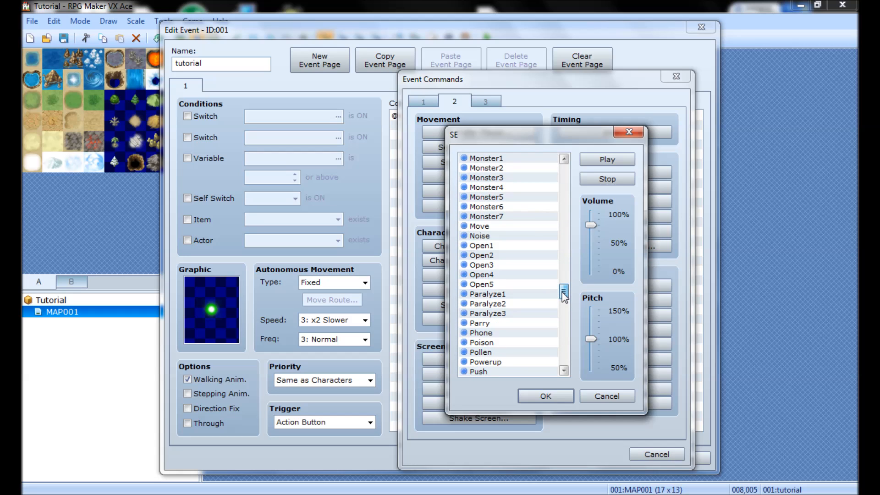
{"action": "left_click_drag", "start_coordinate": [564, 296], "coordinate": [564, 171]}
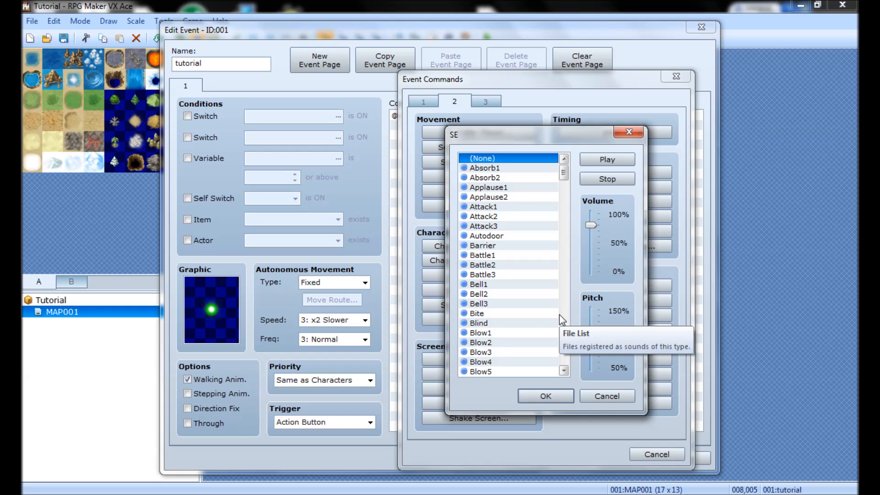
{"action": "left_click", "coordinate": [608, 395]}
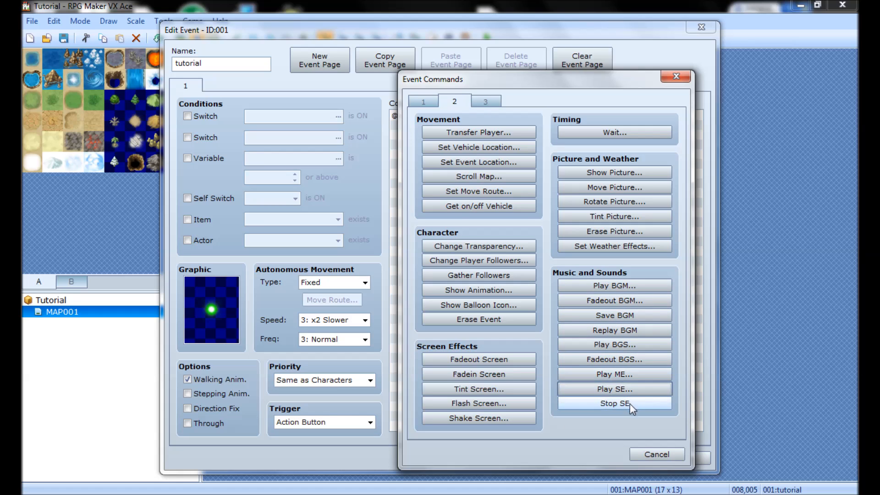
{"action": "left_click", "coordinate": [623, 376]}
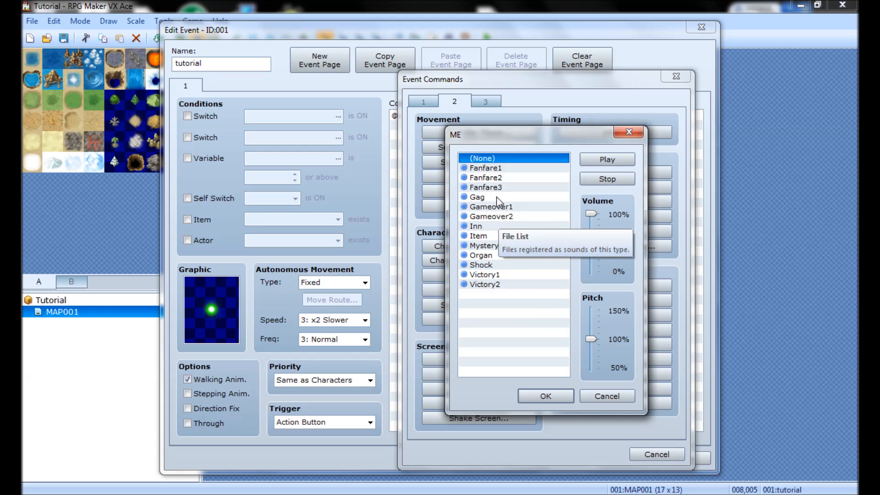
{"action": "left_click", "coordinate": [596, 397]}
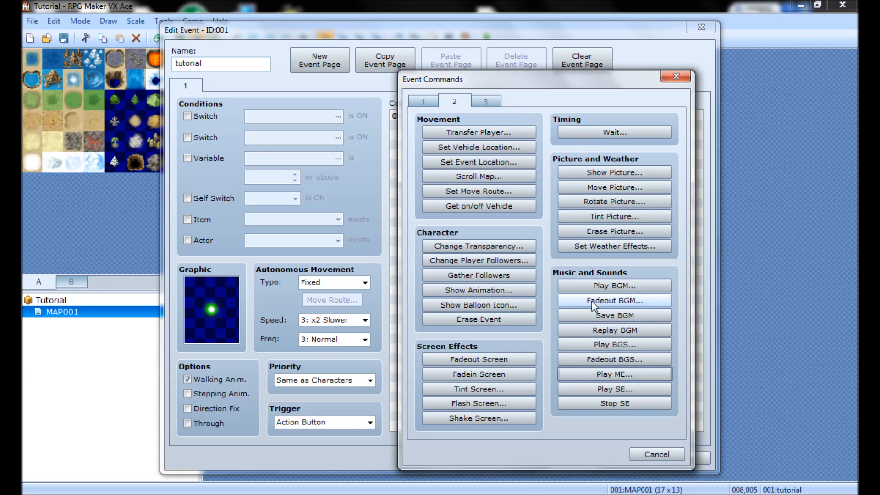
- Reopen the event commands and try a specified price of 50 for the Potion in Shop Processing, cancelling the goods and the command
{"action": "left_click", "coordinate": [663, 454]}
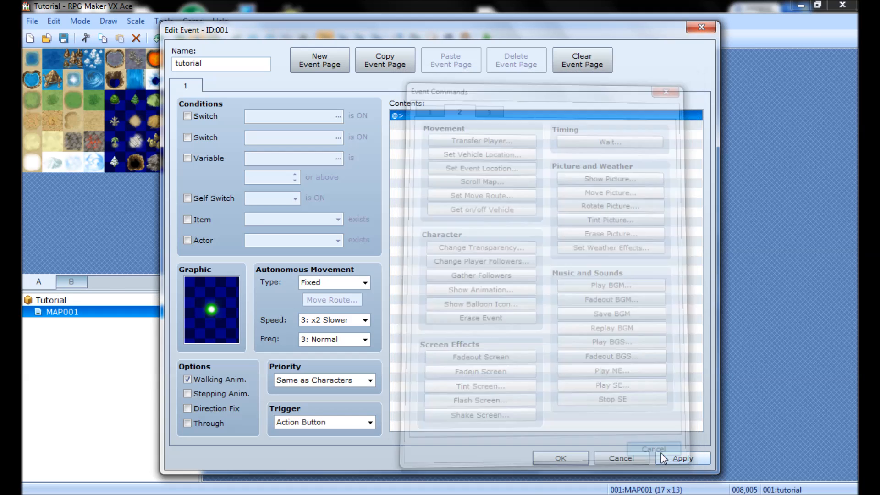
{"action": "double_click", "coordinate": [514, 303]}
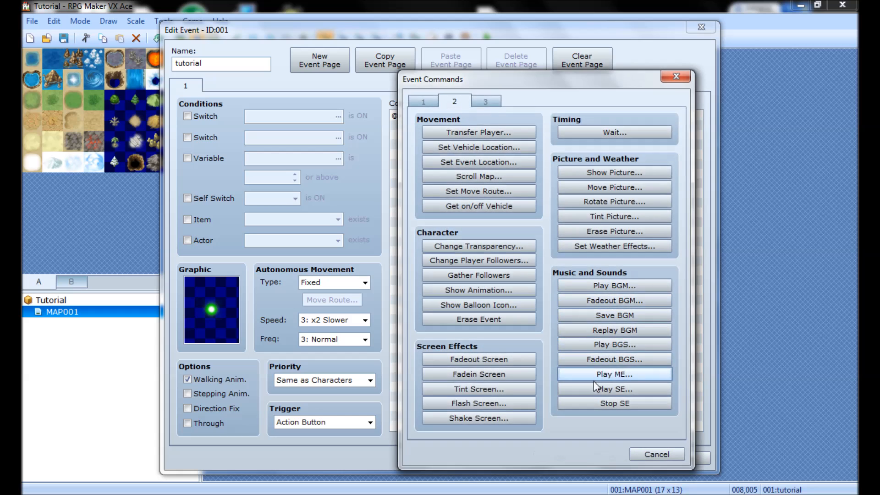
{"action": "left_click", "coordinate": [487, 103]}
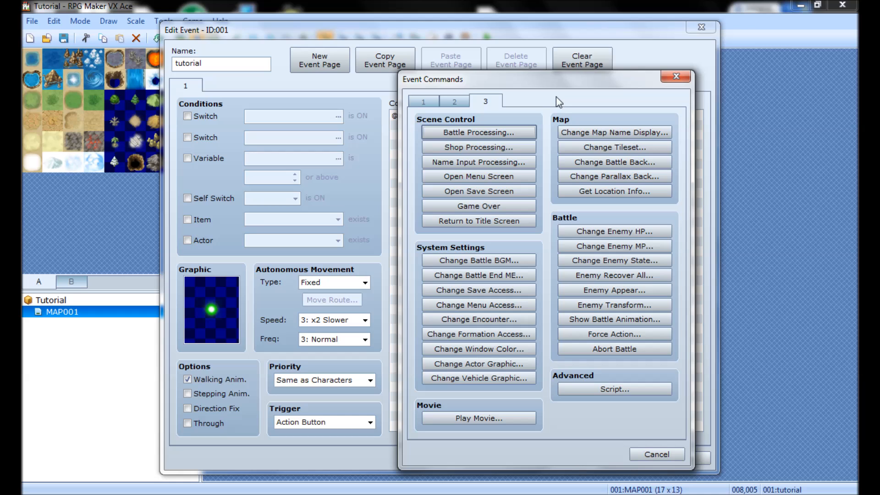
{"action": "left_click", "coordinate": [482, 152]}
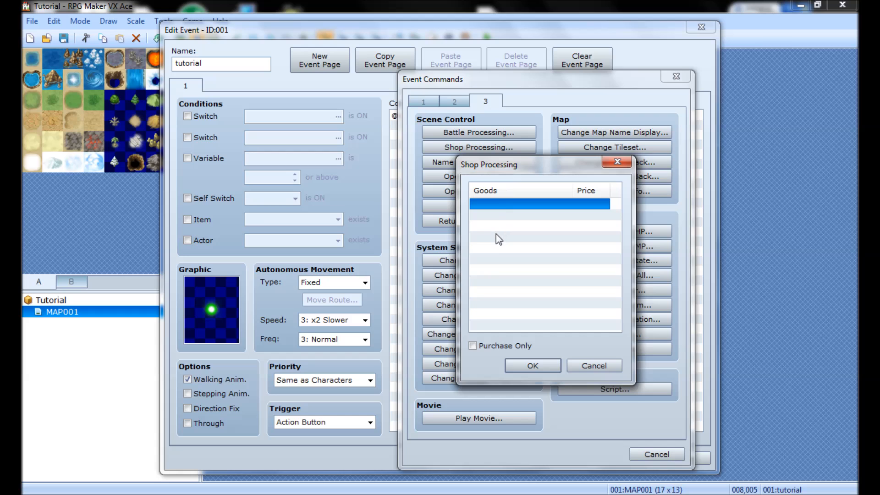
{"action": "double_click", "coordinate": [496, 209]}
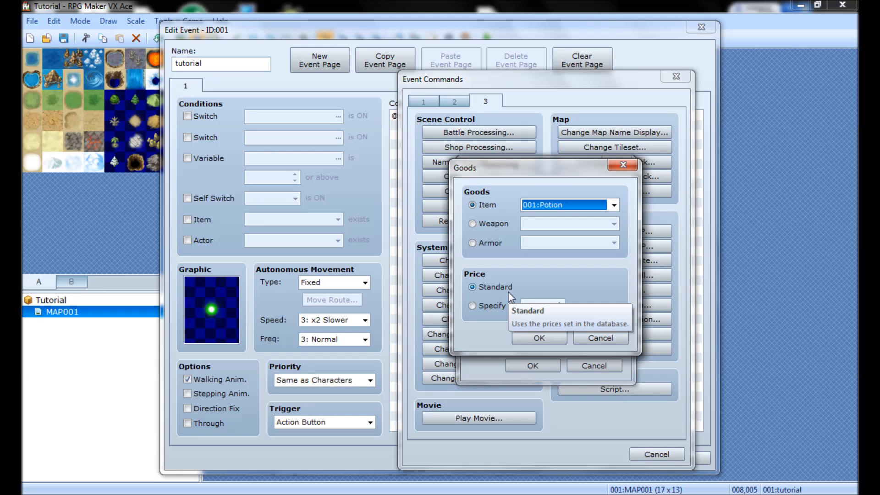
{"action": "left_click", "coordinate": [500, 307]}
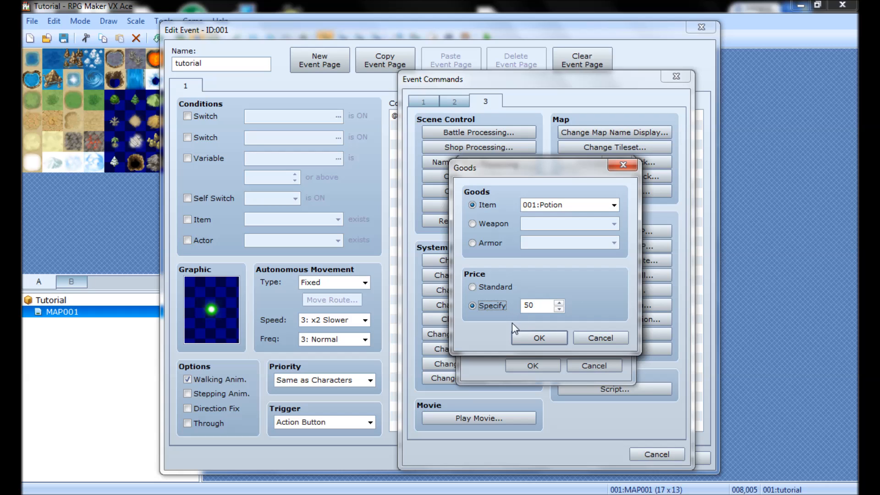
{"action": "left_click", "coordinate": [590, 338]}
{"action": "left_click", "coordinate": [583, 367]}
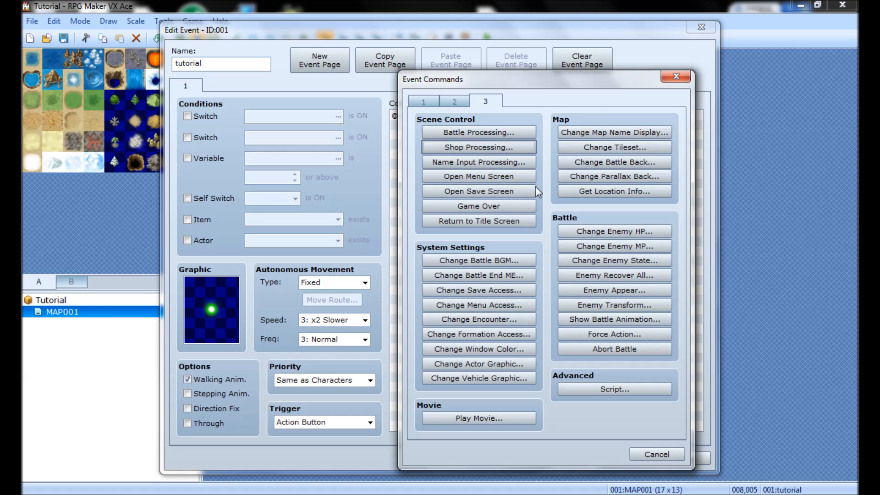
- Try a maximum of 8 characters for actor 001 in Name Input Processing, and cancel the command
{"action": "left_click", "coordinate": [485, 170]}
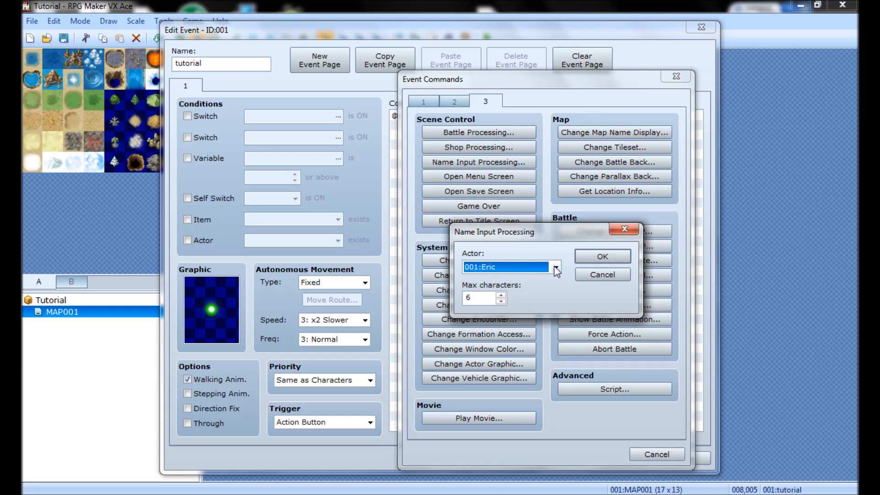
{"action": "left_click", "coordinate": [502, 296]}
{"action": "left_click", "coordinate": [502, 296]}
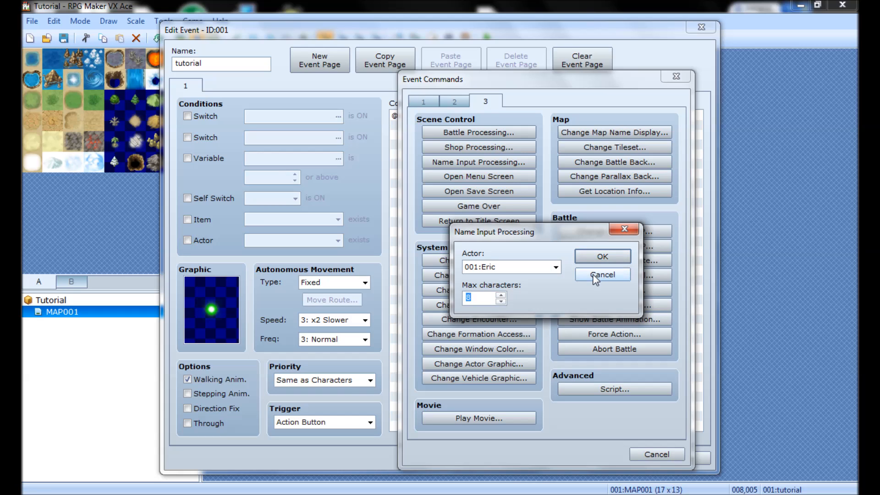
{"action": "left_click", "coordinate": [539, 269]}
{"action": "left_click", "coordinate": [539, 266]}
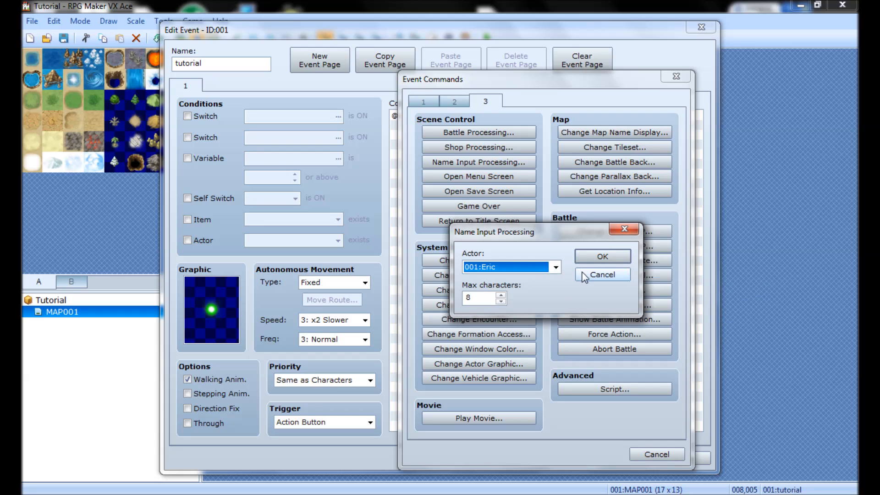
{"action": "left_click", "coordinate": [581, 274]}
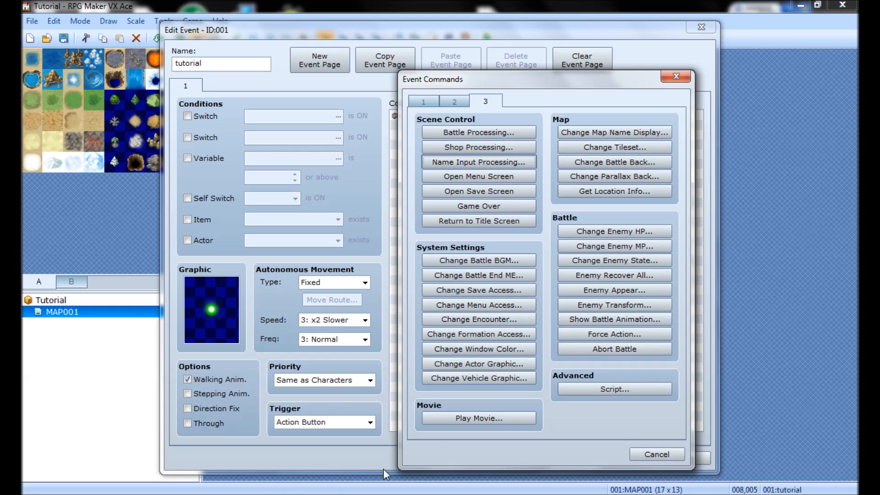
- Look at the Change Map Name Display settings and the info types in Get Location Info, cancelling both commands
{"action": "left_click", "coordinate": [630, 137]}
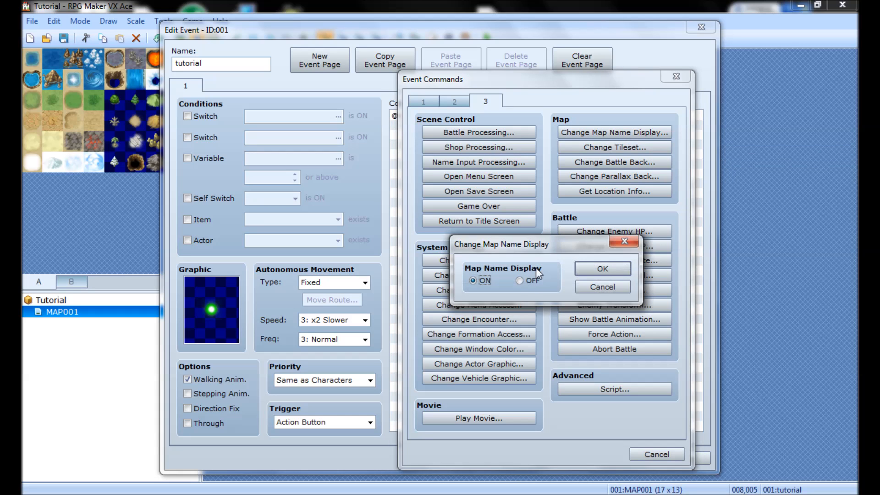
{"action": "left_click", "coordinate": [595, 287]}
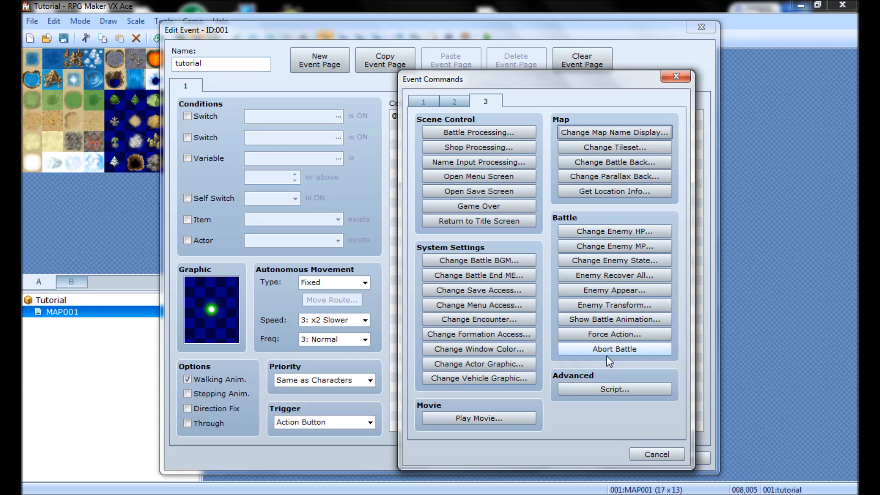
{"action": "left_click", "coordinate": [626, 193]}
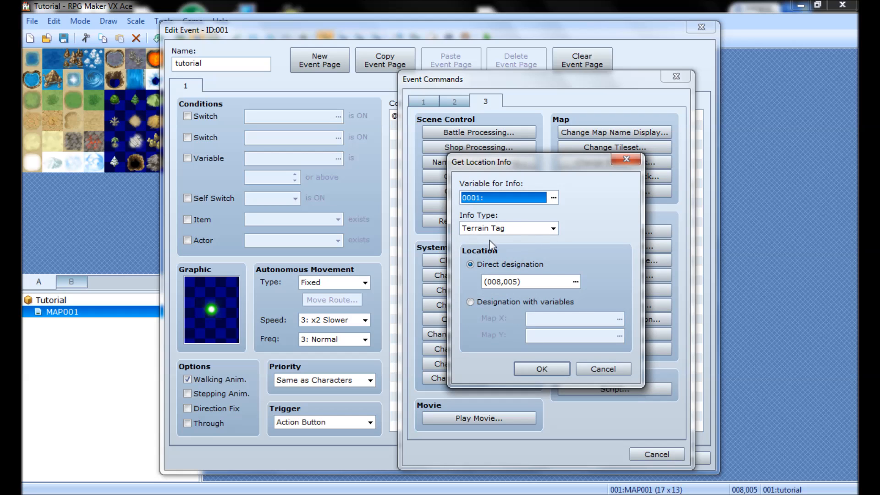
{"action": "left_click", "coordinate": [494, 228]}
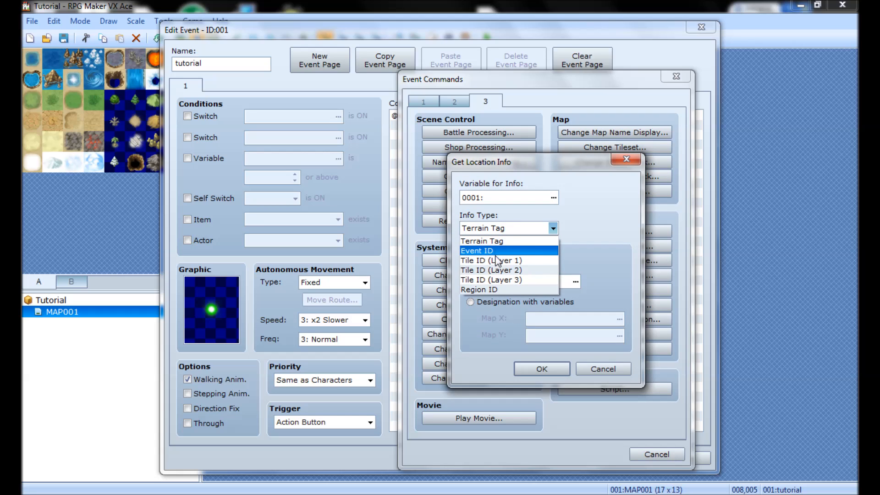
{"action": "left_click", "coordinate": [482, 241]}
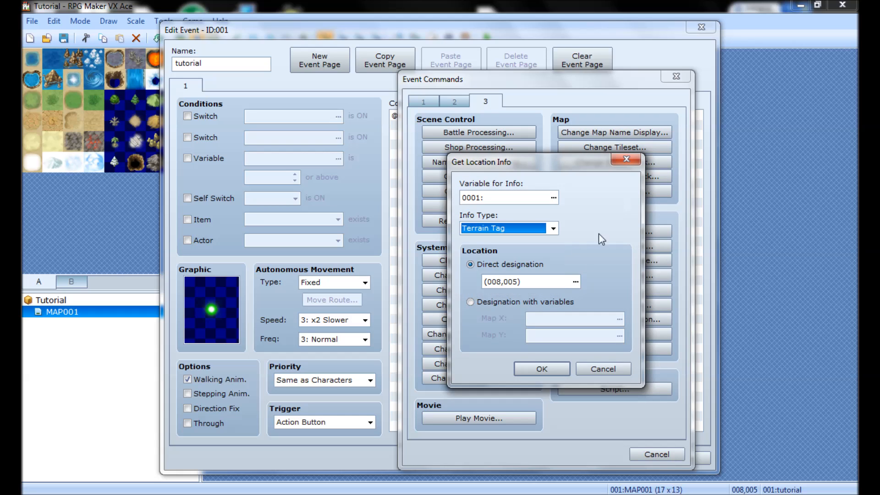
{"action": "left_click", "coordinate": [602, 370]}
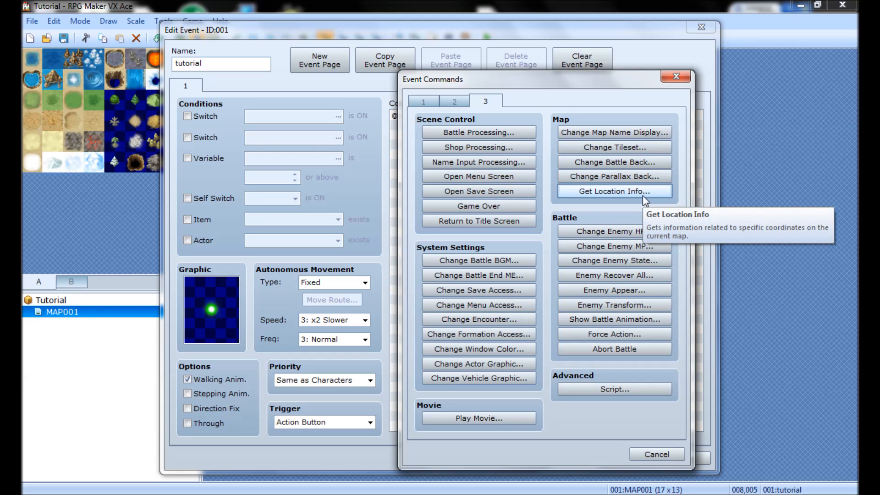
- Look through the target and skill options in the Force Action battle command, and cancel the command
{"action": "left_click", "coordinate": [618, 337]}
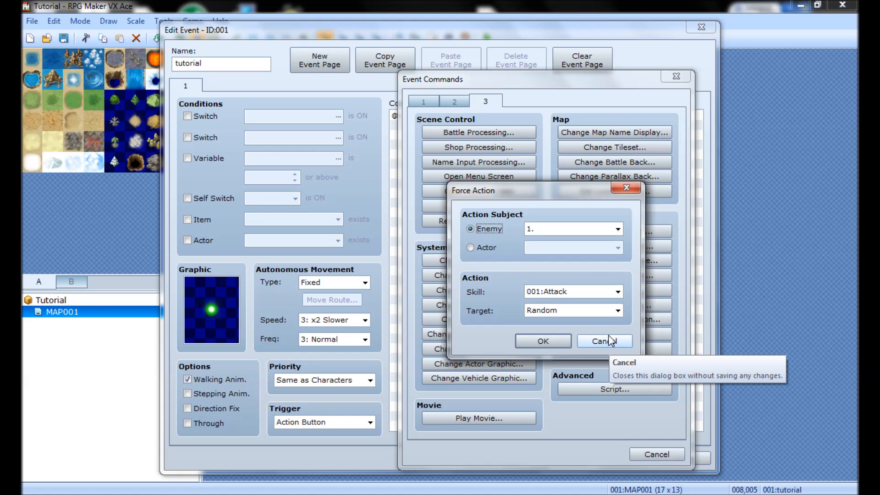
{"action": "left_click", "coordinate": [595, 311]}
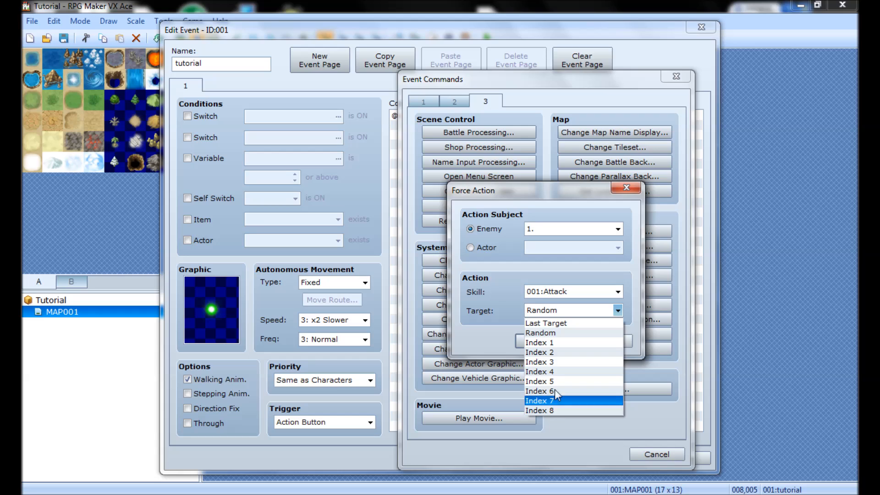
{"action": "left_click", "coordinate": [501, 296]}
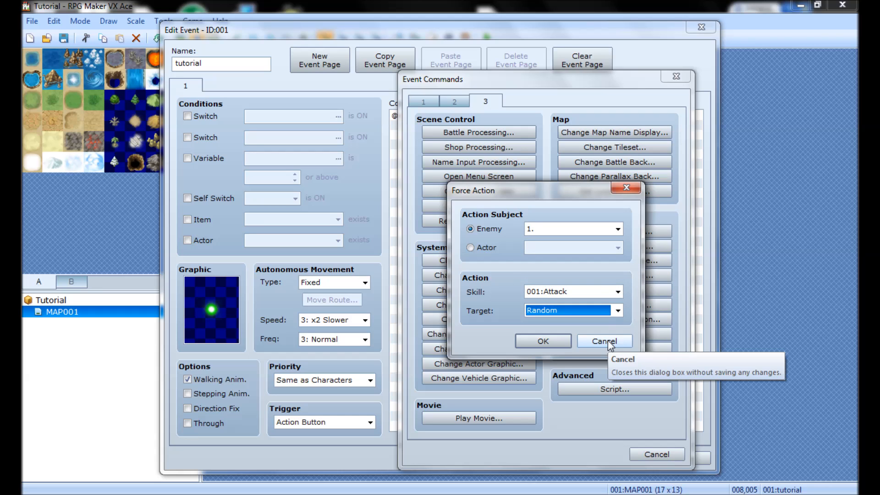
{"action": "left_click", "coordinate": [606, 291]}
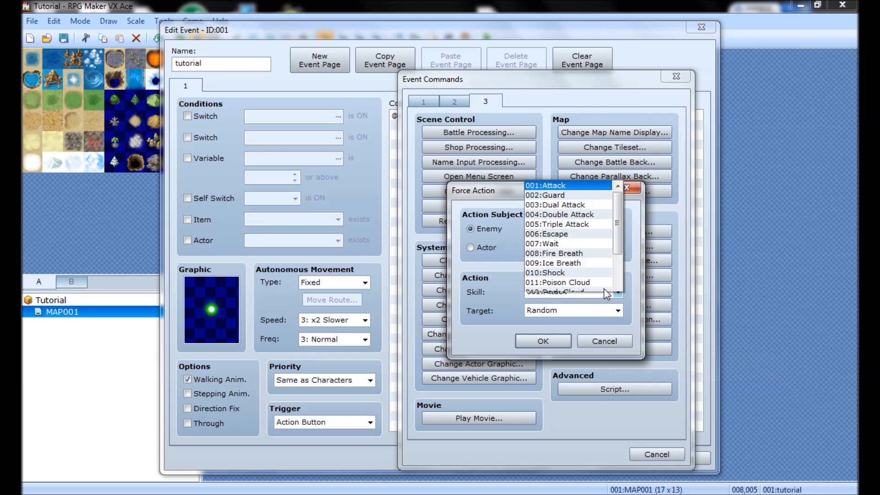
{"action": "left_click", "coordinate": [495, 296]}
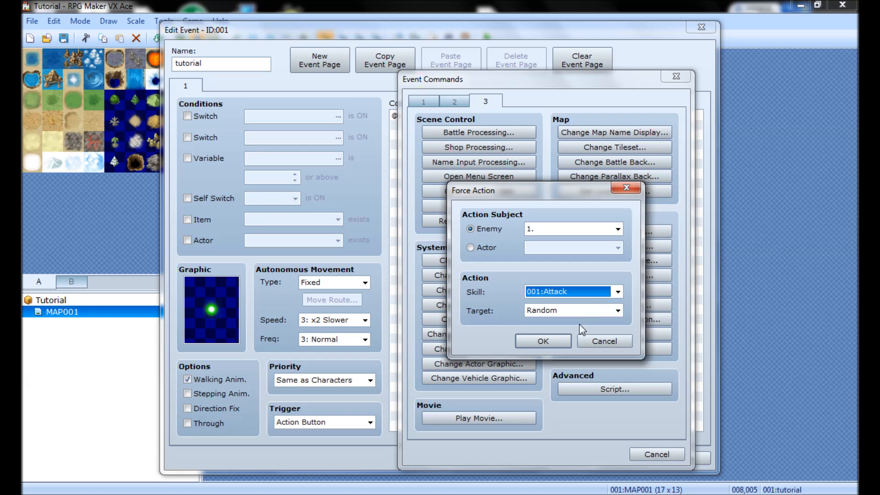
{"action": "left_click", "coordinate": [604, 341]}
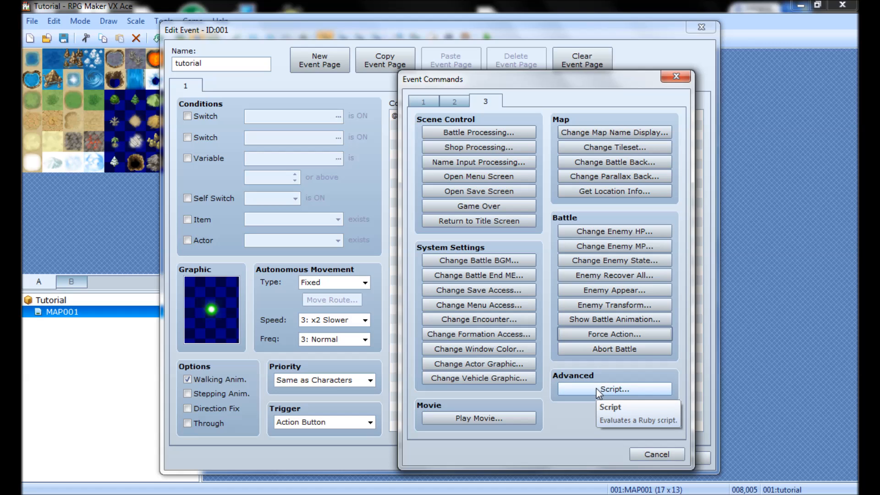
- Try entering and erasing placeholder text in the Script command, cancelling it and the event commands list
{"action": "left_click", "coordinate": [598, 390]}
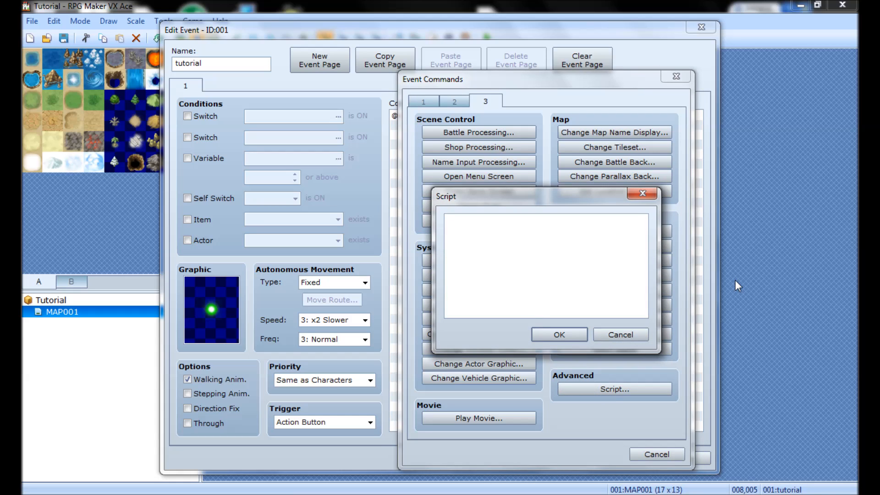
{"action": "type", "text": "lfhhflhfwlehf"}
{"action": "key", "text": "BackSpace"}
{"action": "key", "text": "BackSpace"}
{"action": "key", "text": "BackSpace"}
{"action": "key", "text": "BackSpace"}
{"action": "key", "text": "BackSpace"}
{"action": "key", "text": "BackSpace"}
{"action": "key", "text": "BackSpace"}
{"action": "key", "text": "BackSpace"}
{"action": "key", "text": "BackSpace"}
{"action": "key", "text": "BackSpace"}
{"action": "key", "text": "BackSpace"}
{"action": "key", "text": "BackSpace"}
{"action": "key", "text": "BackSpace"}
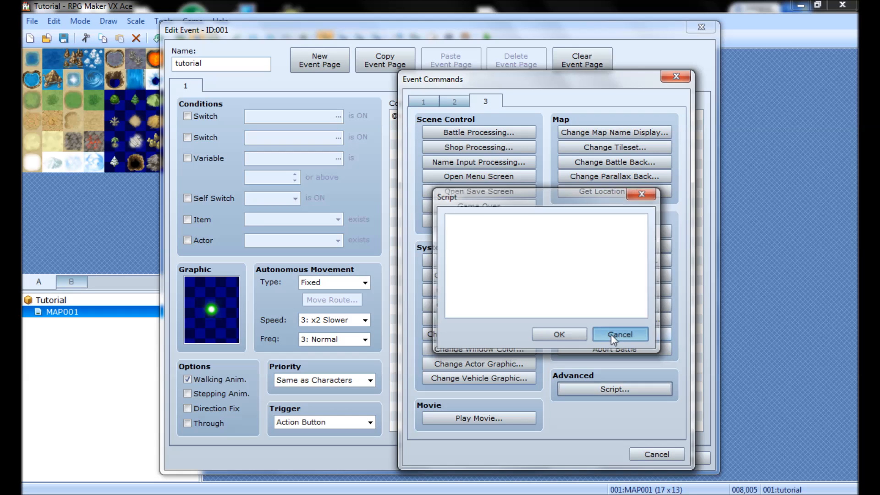
{"action": "left_click", "coordinate": [612, 335]}
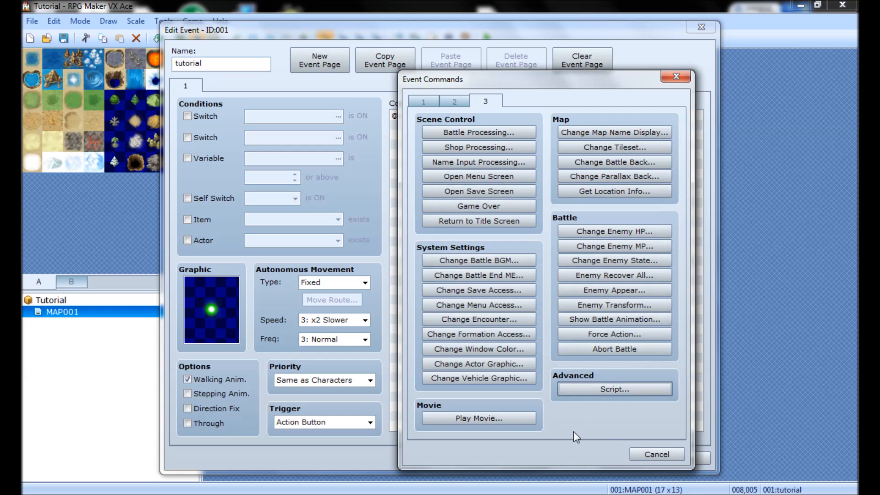
{"action": "left_click", "coordinate": [656, 453]}
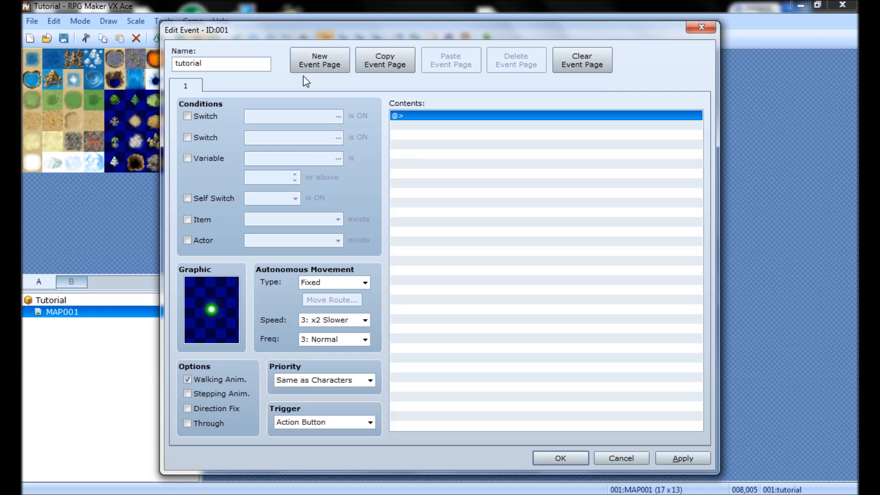
- Add a second event page, switch between both pages, and try the Self Switch condition on and off on page 1
{"action": "left_click", "coordinate": [196, 91]}
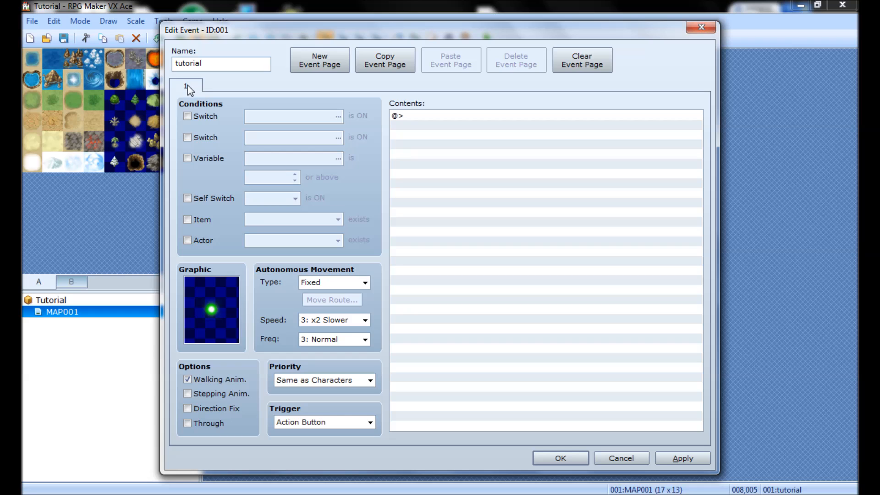
{"action": "left_click", "coordinate": [338, 68]}
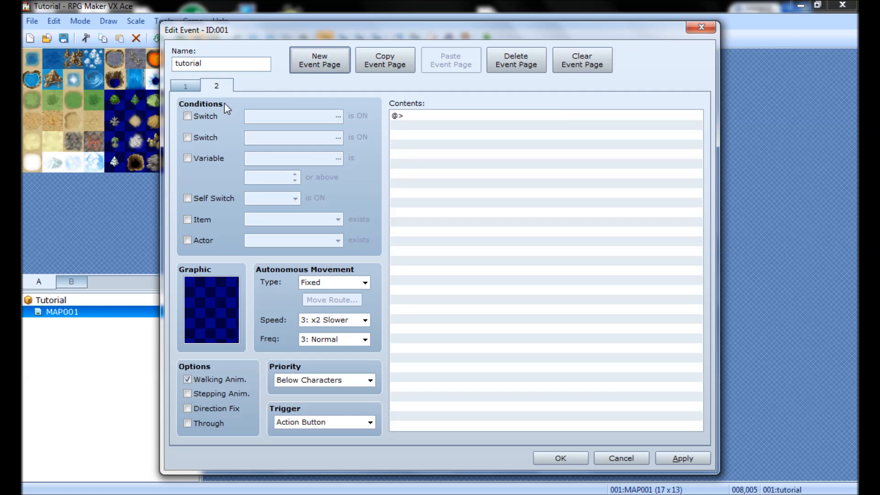
{"action": "left_click", "coordinate": [195, 87]}
{"action": "left_click", "coordinate": [215, 89]}
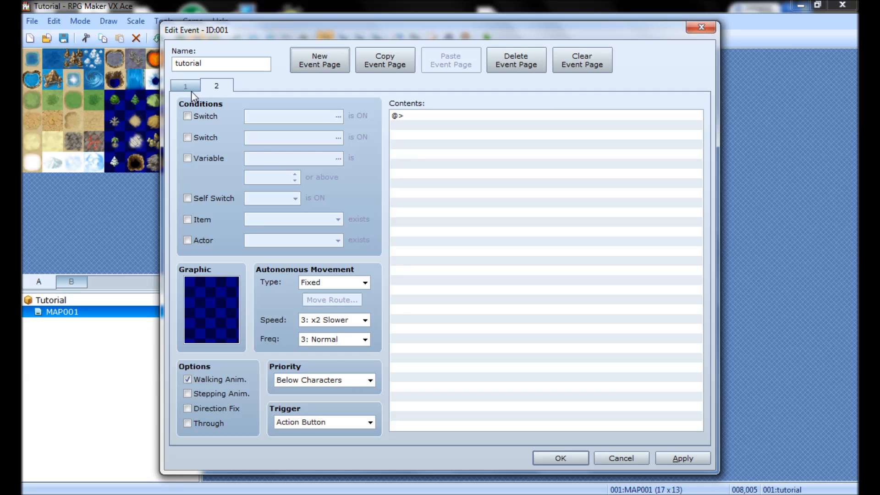
{"action": "left_click", "coordinate": [185, 87]}
{"action": "left_click", "coordinate": [213, 82]}
{"action": "left_click", "coordinate": [189, 89]}
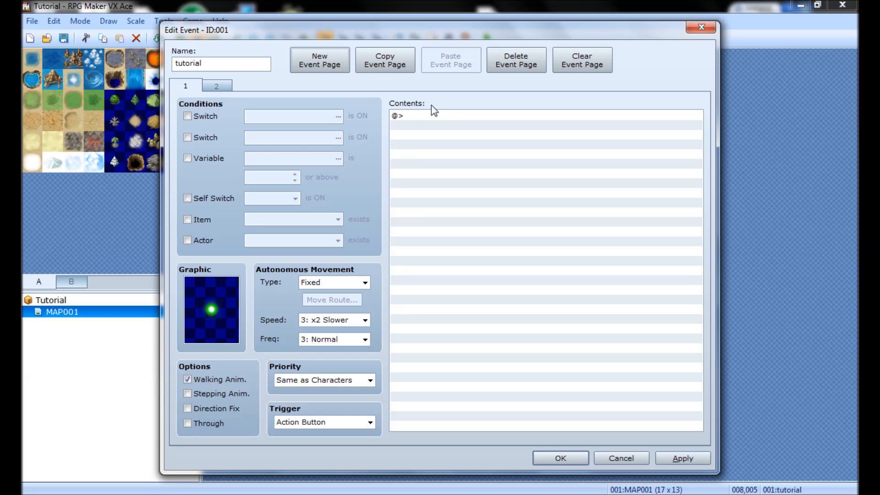
{"action": "left_click", "coordinate": [219, 199]}
{"action": "left_click", "coordinate": [218, 199]}
- Delete the second event page and clear the remaining page of the "tutorial" event
{"action": "left_click", "coordinate": [205, 88]}
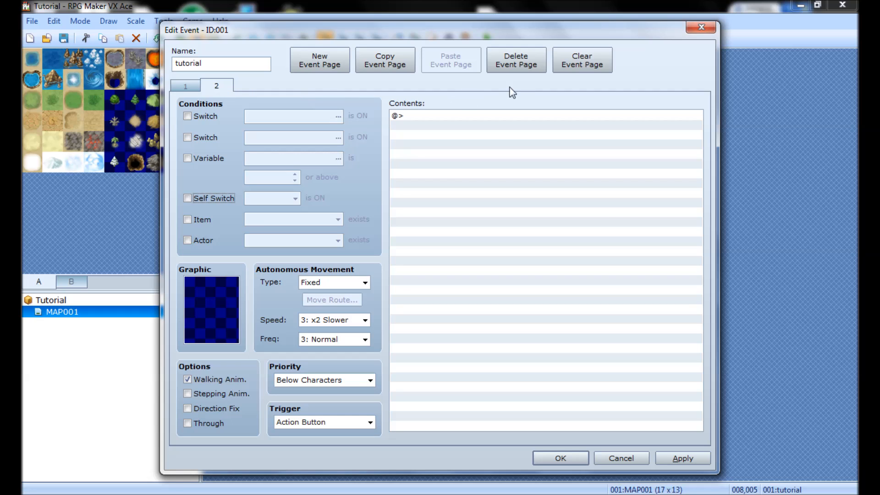
{"action": "left_click", "coordinate": [516, 64]}
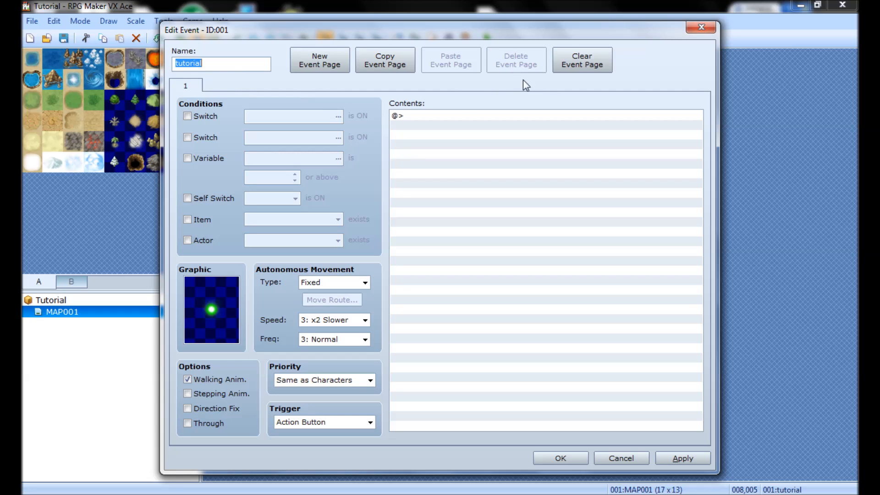
{"action": "left_click", "coordinate": [584, 58]}
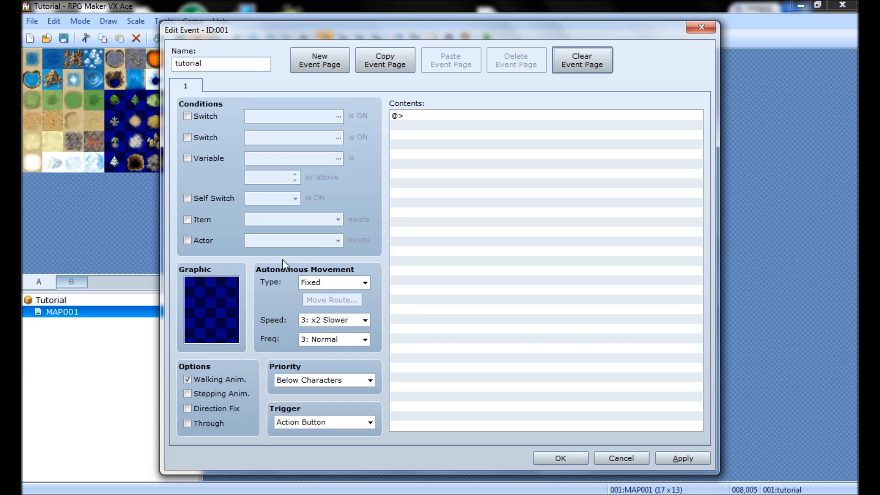